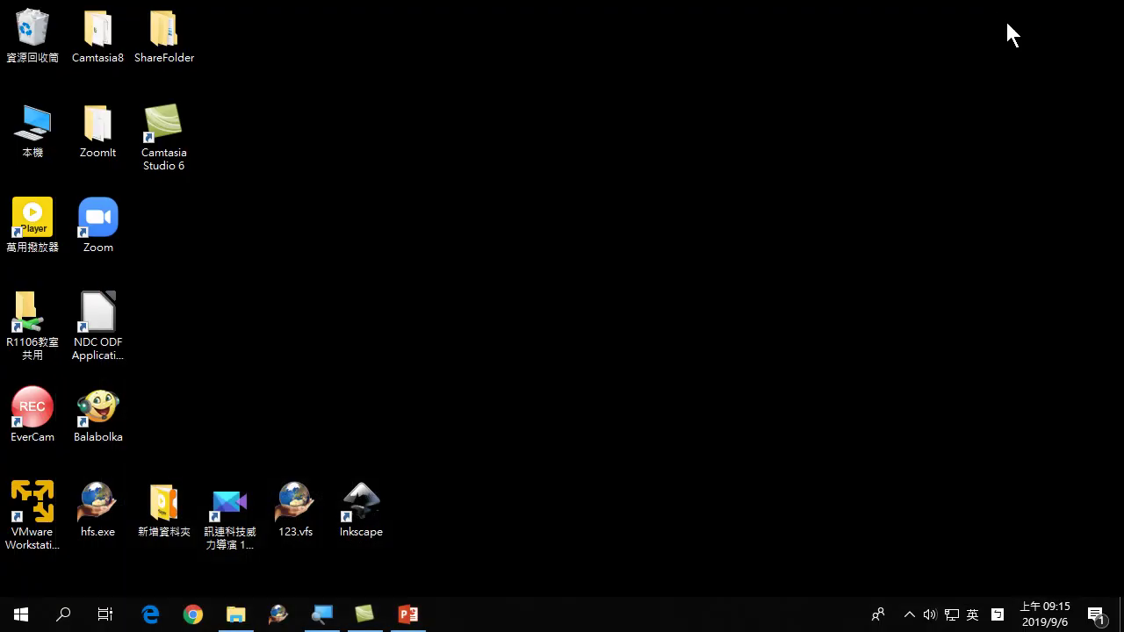
left_click(609, 232)
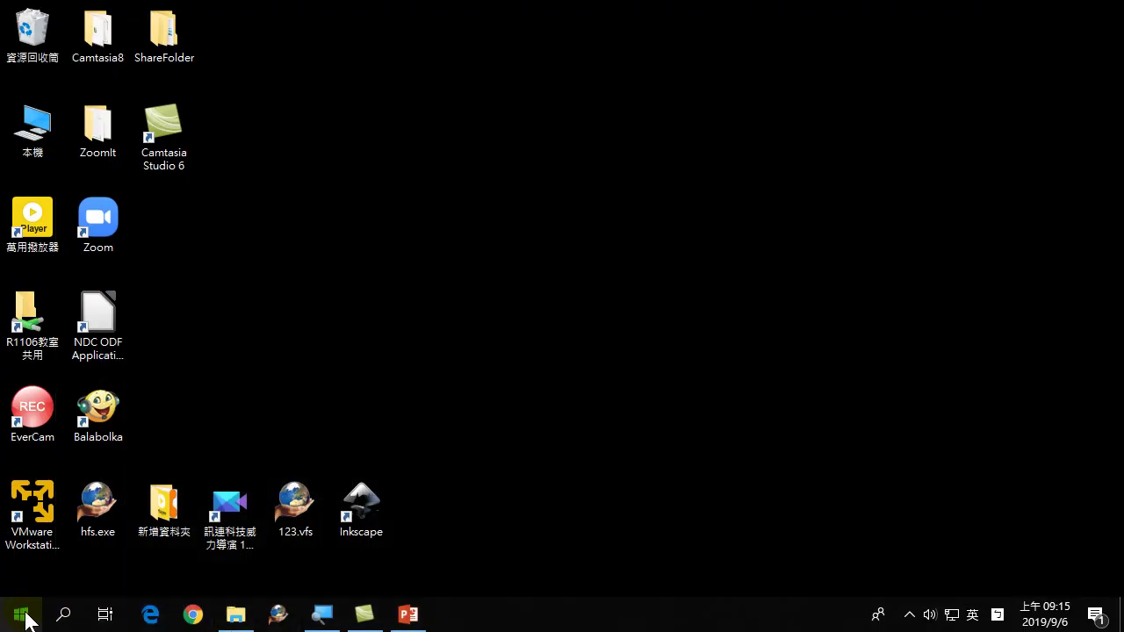
left_click(194, 618)
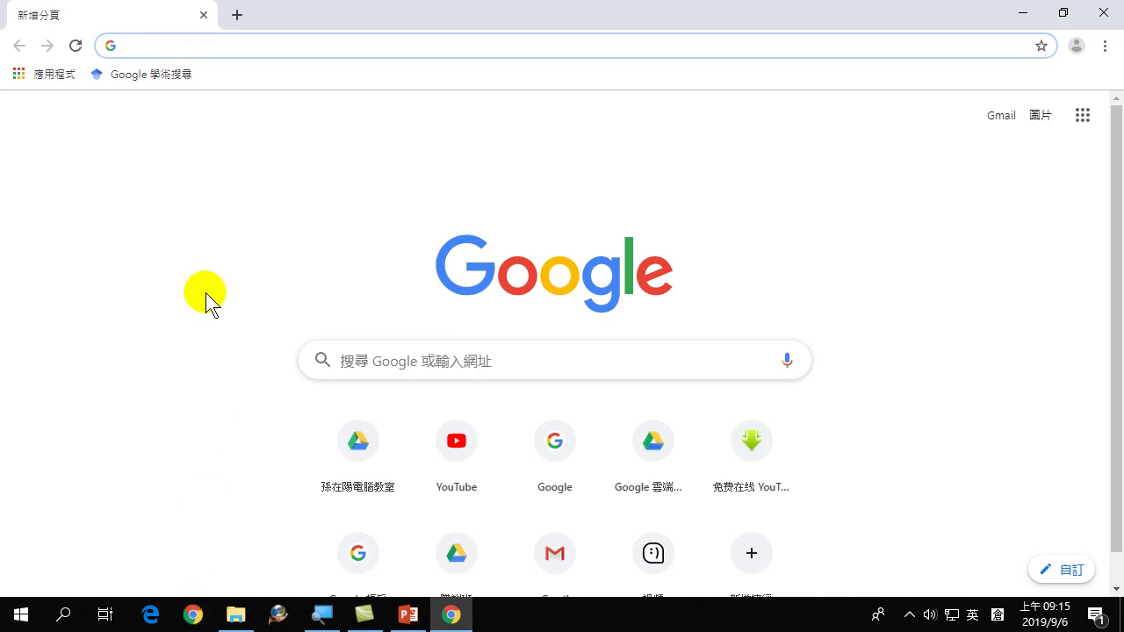
left_click(138, 44)
type("http")
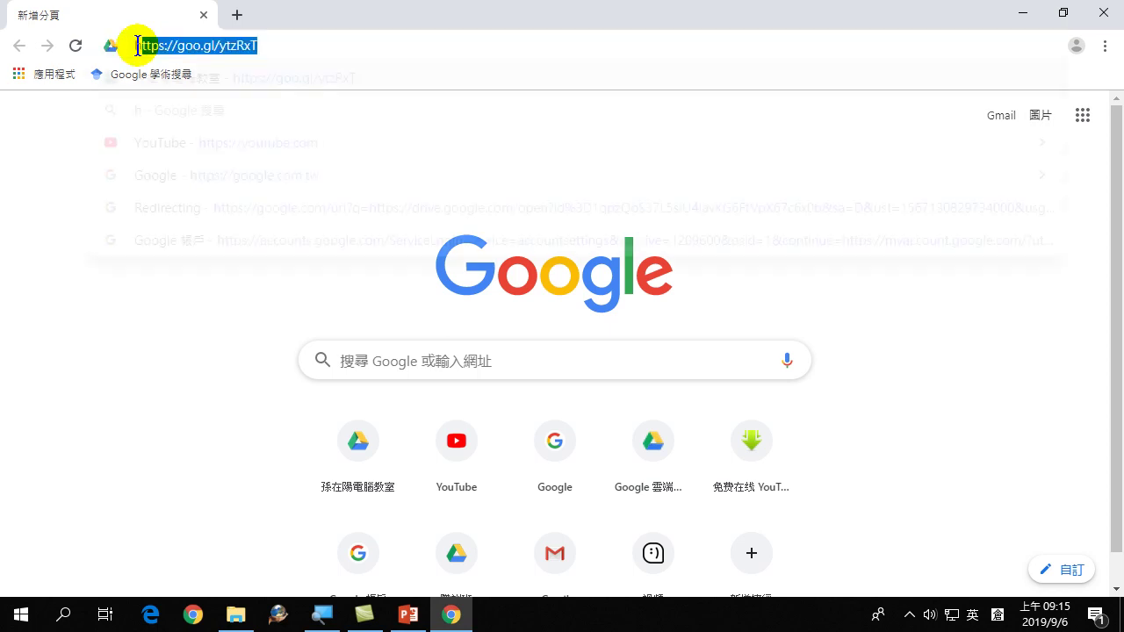
type("s")
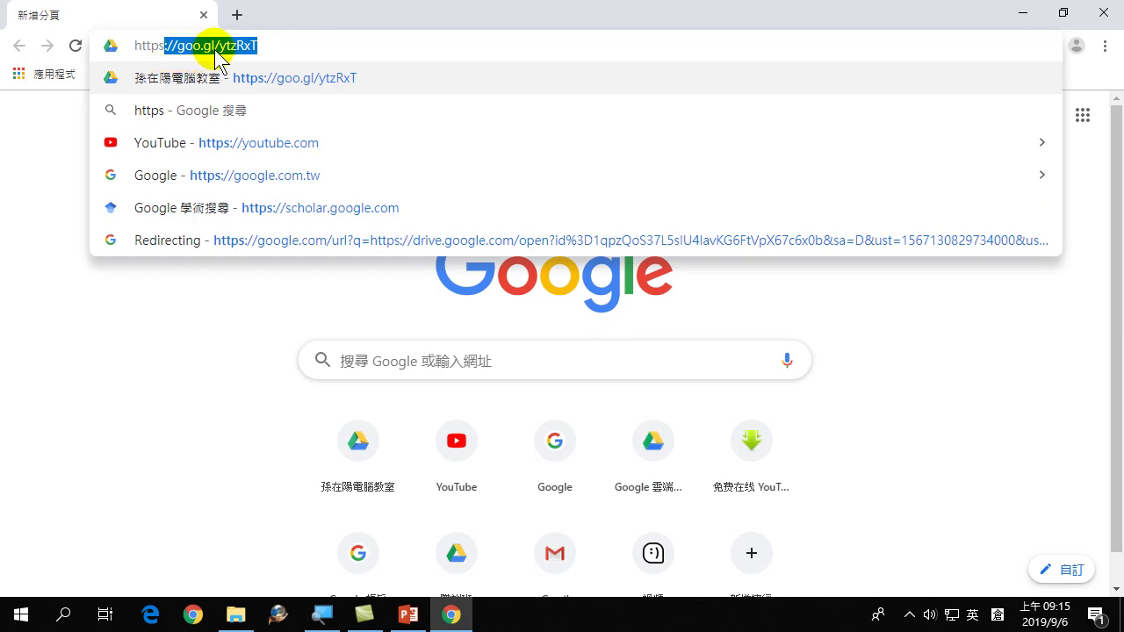
left_click(265, 46)
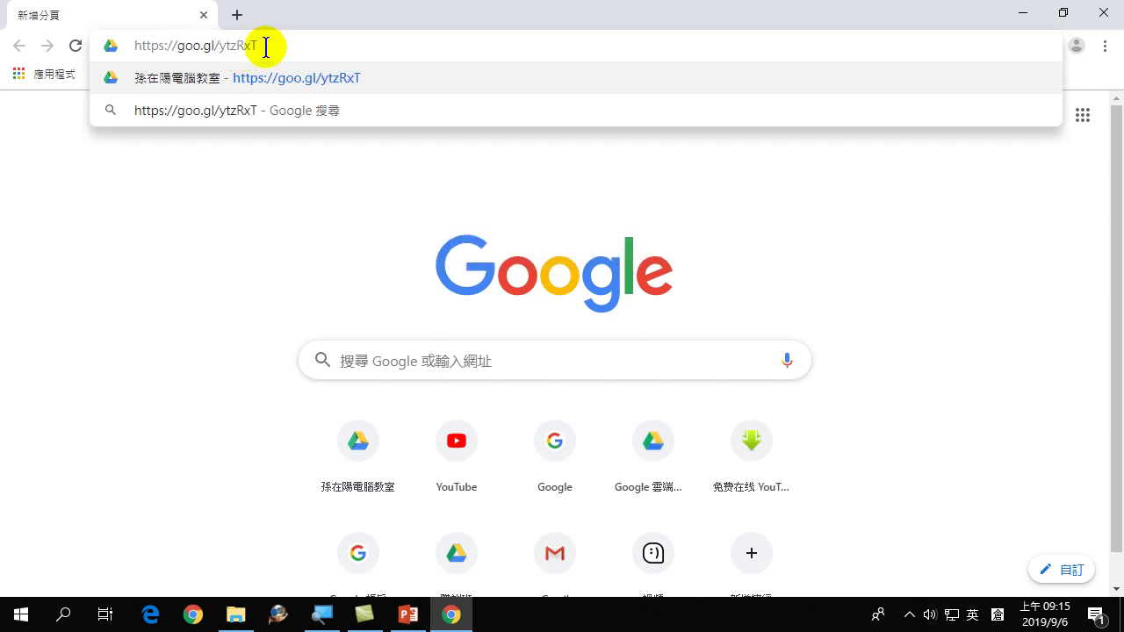
key("Return")
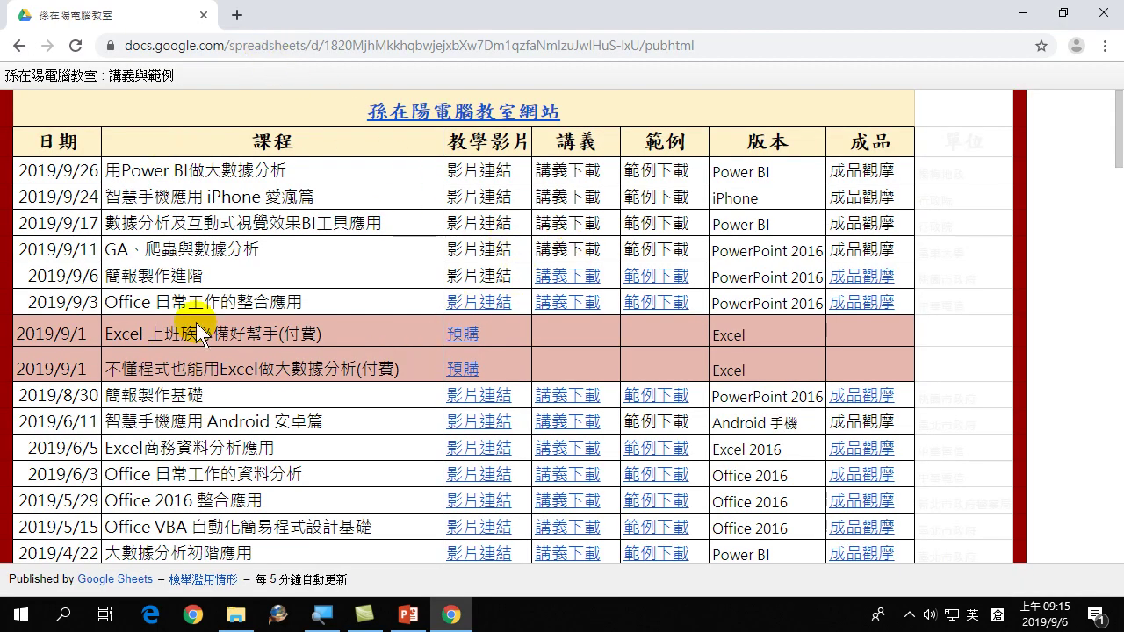
Step: Look through the whole course list, from the newest 2019 courses down to the oldest entries, and return to its beginning
scroll(170, 450, "down", 4)
scroll(170, 450, "down", 15)
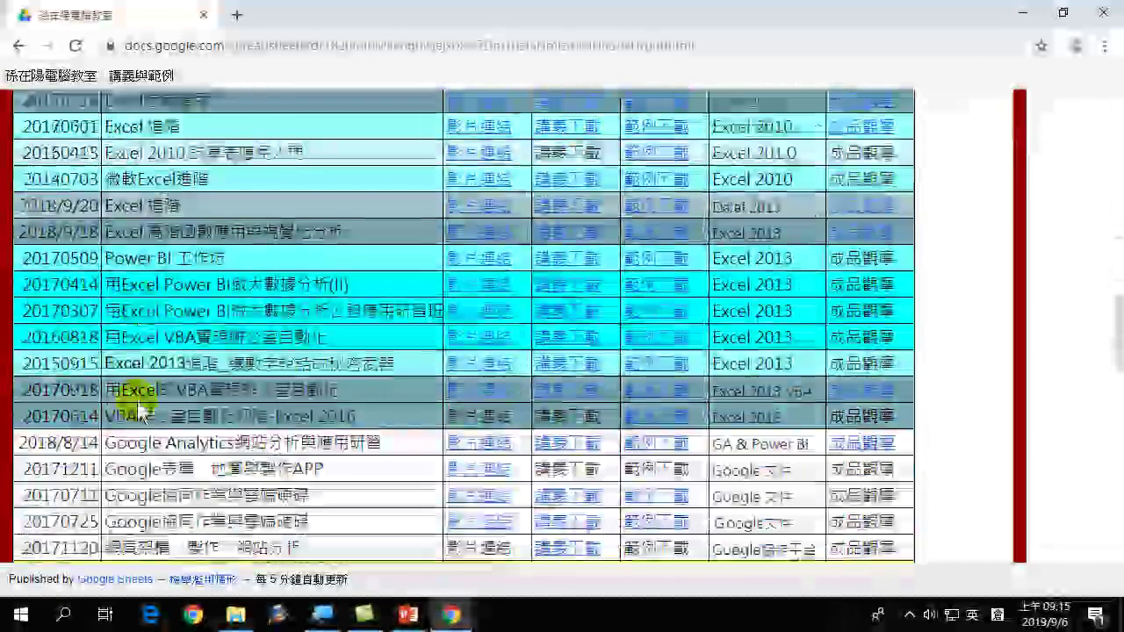
scroll(141, 410, "down", 4)
scroll(140, 410, "up", 4)
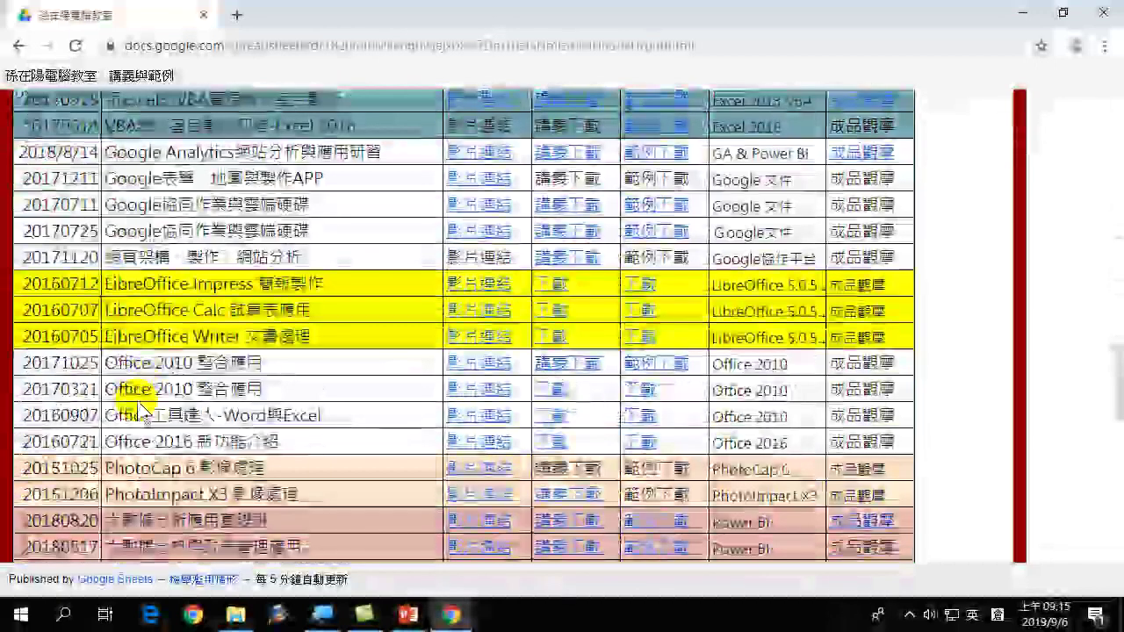
scroll(140, 410, "down", 10)
scroll(100, 437, "up", 5)
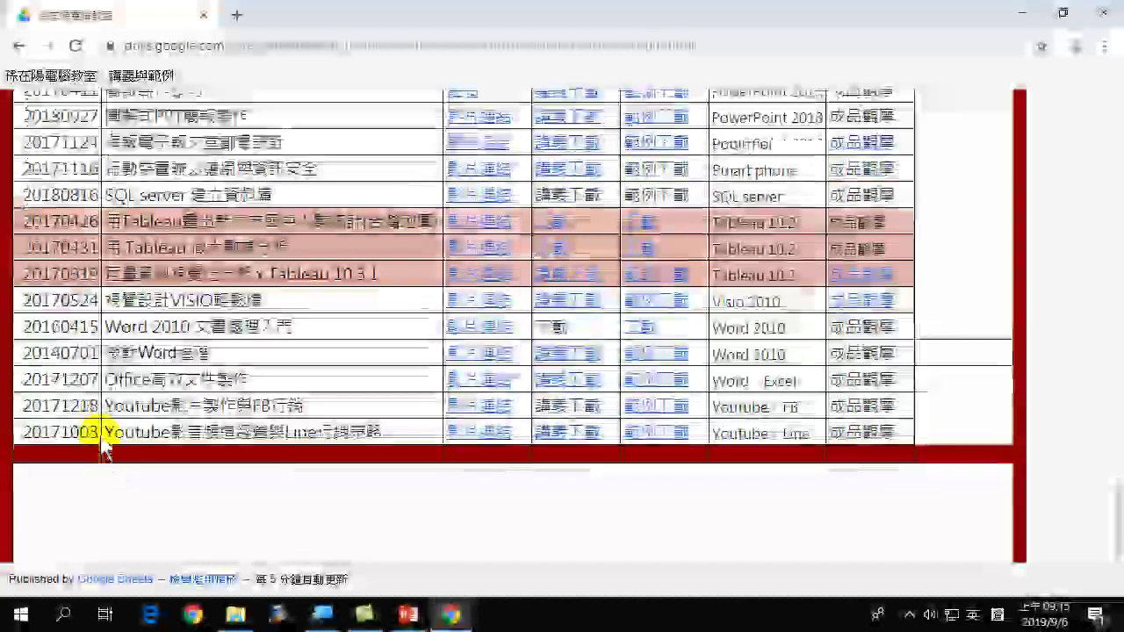
scroll(100, 435, "up", 3)
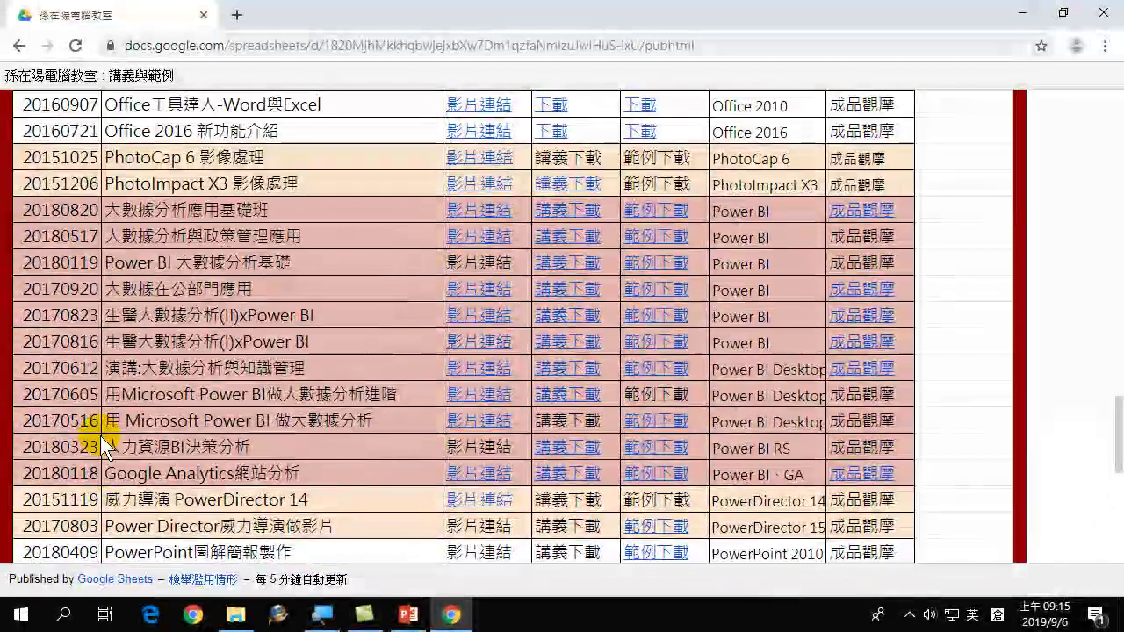
scroll(99, 434, "up", 3)
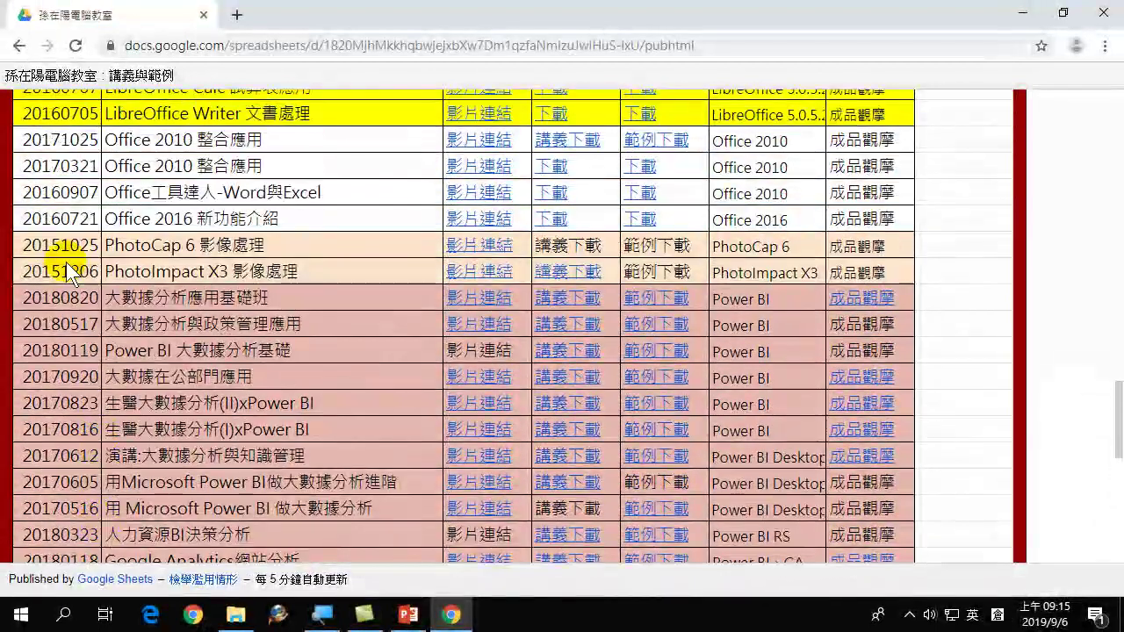
scroll(68, 267, "up", 3)
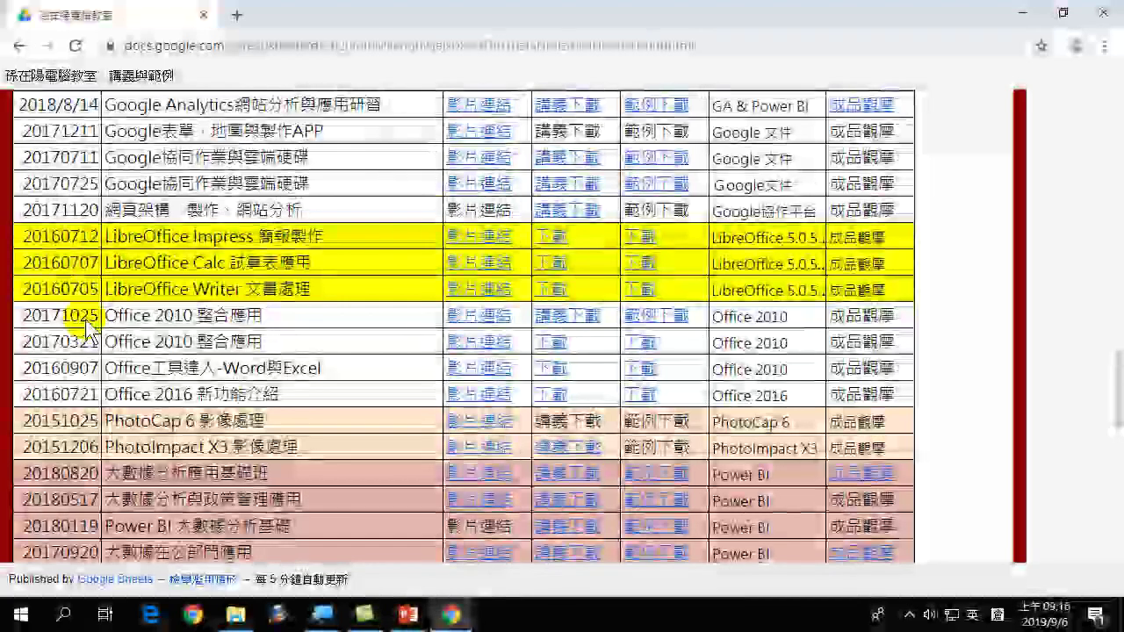
scroll(88, 332, "up", 3)
scroll(88, 326, "up", 2)
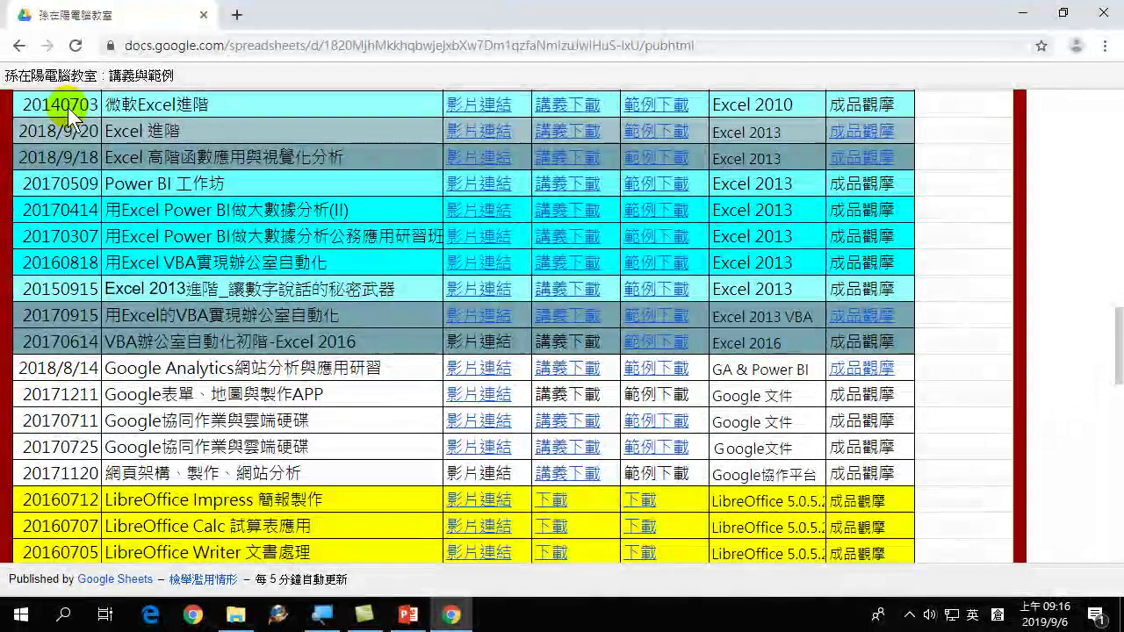
scroll(115, 177, "up", 3)
scroll(96, 294, "down", 1)
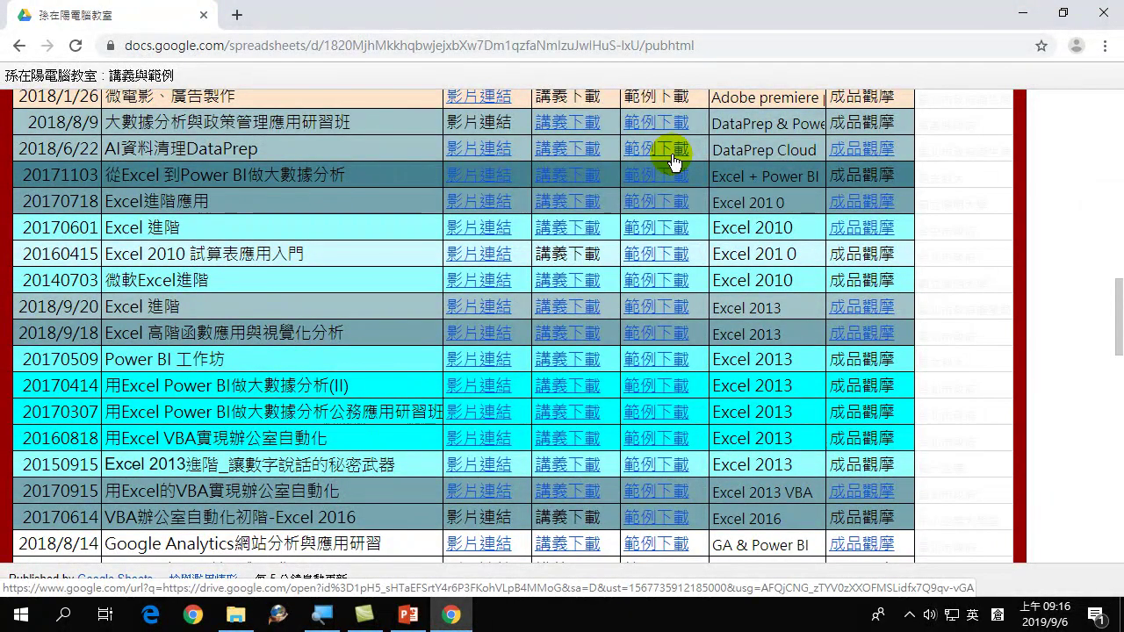
scroll(258, 256, "up", 1)
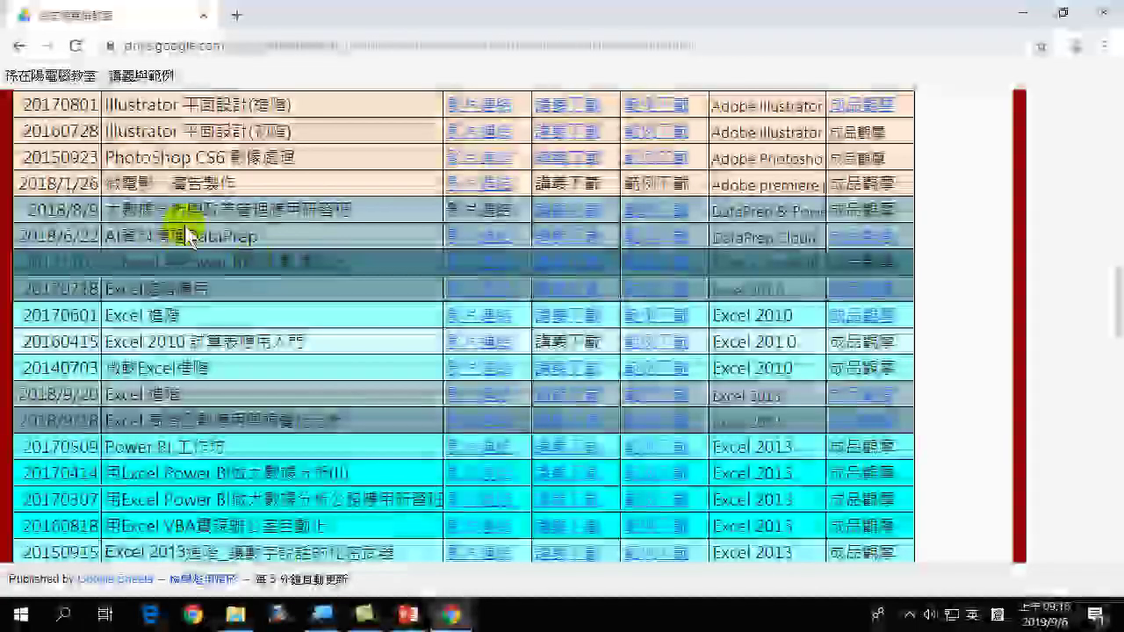
scroll(201, 255, "up", 3)
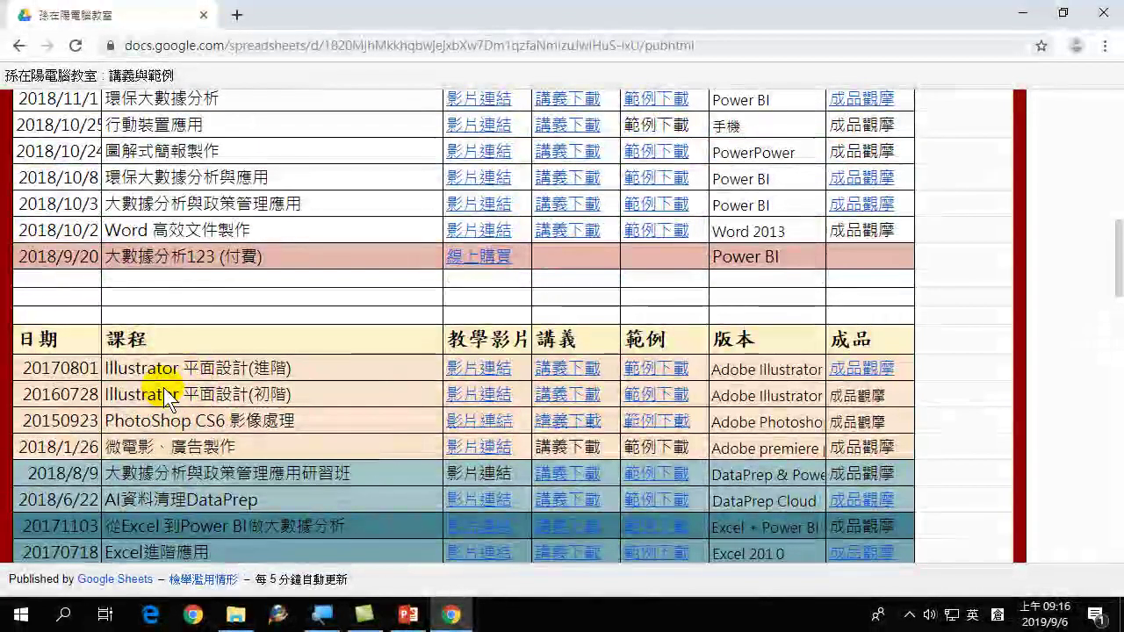
scroll(189, 386, "up", 15)
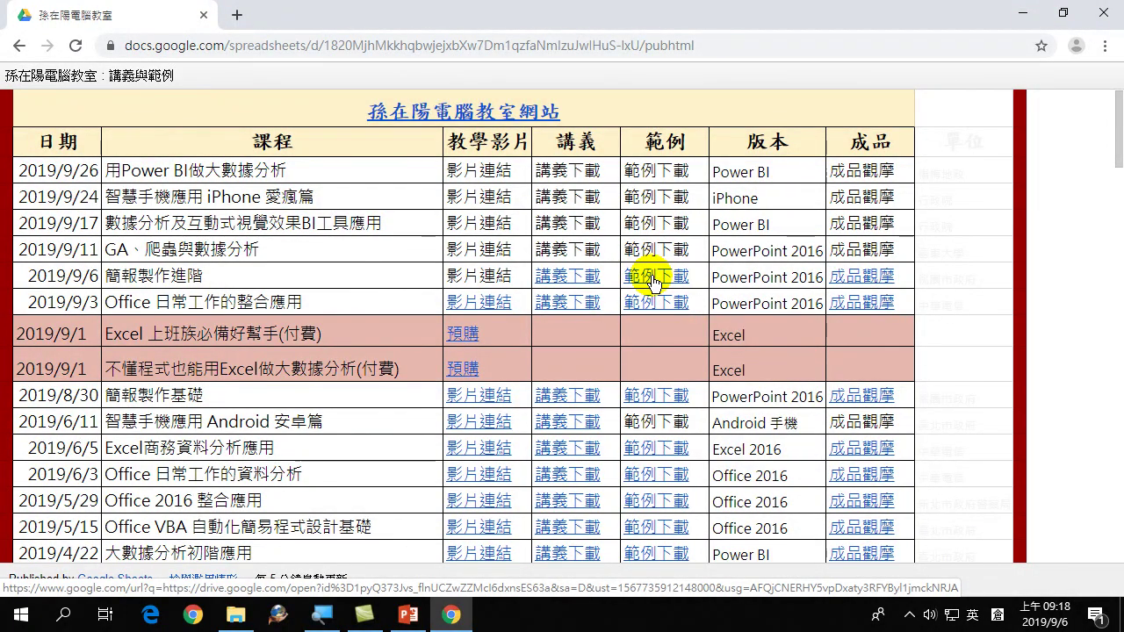
Step: Open the 範例下載 folder of the 2019/9/6 course 簡報製作進階 and download 自我介紹.pptx
left_click(651, 277)
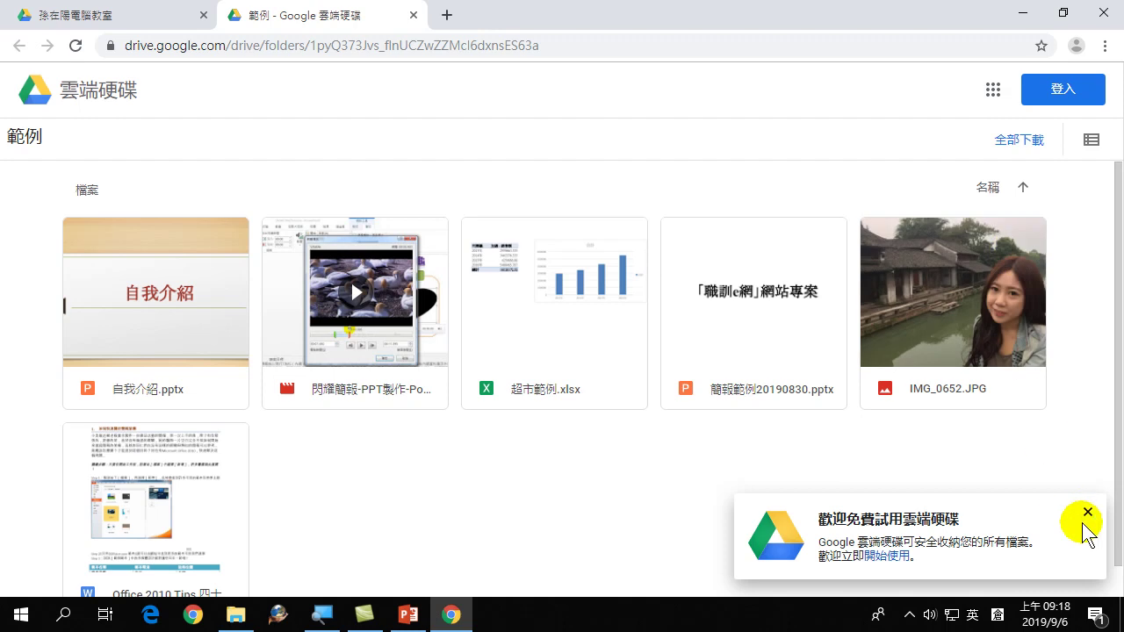
left_click(1086, 514)
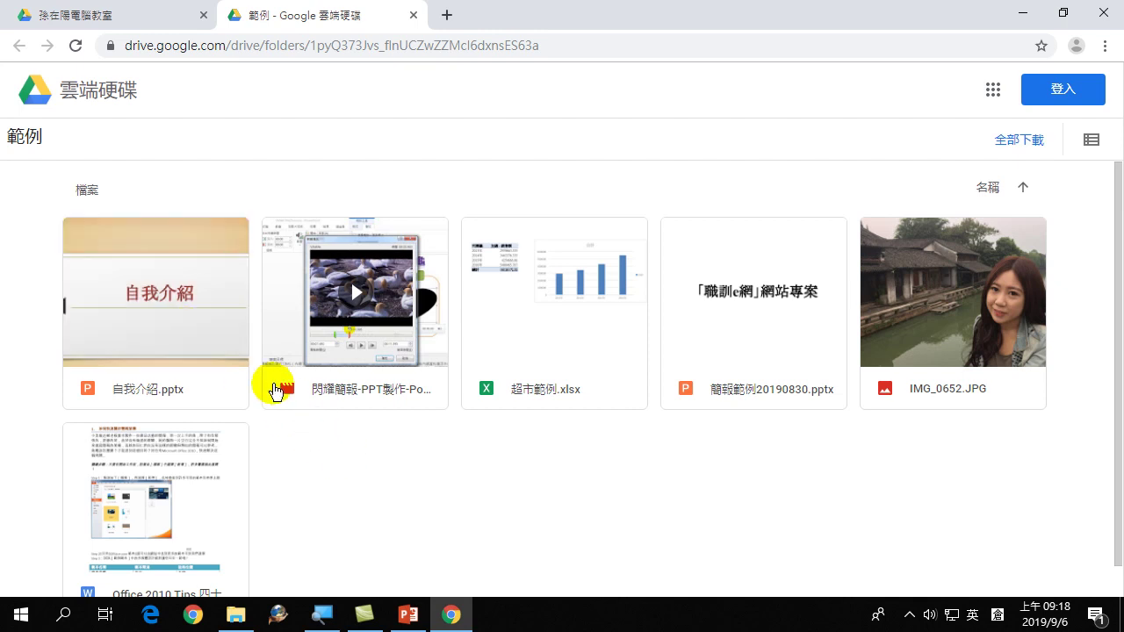
left_click(91, 247)
left_click(78, 233)
left_click(80, 234)
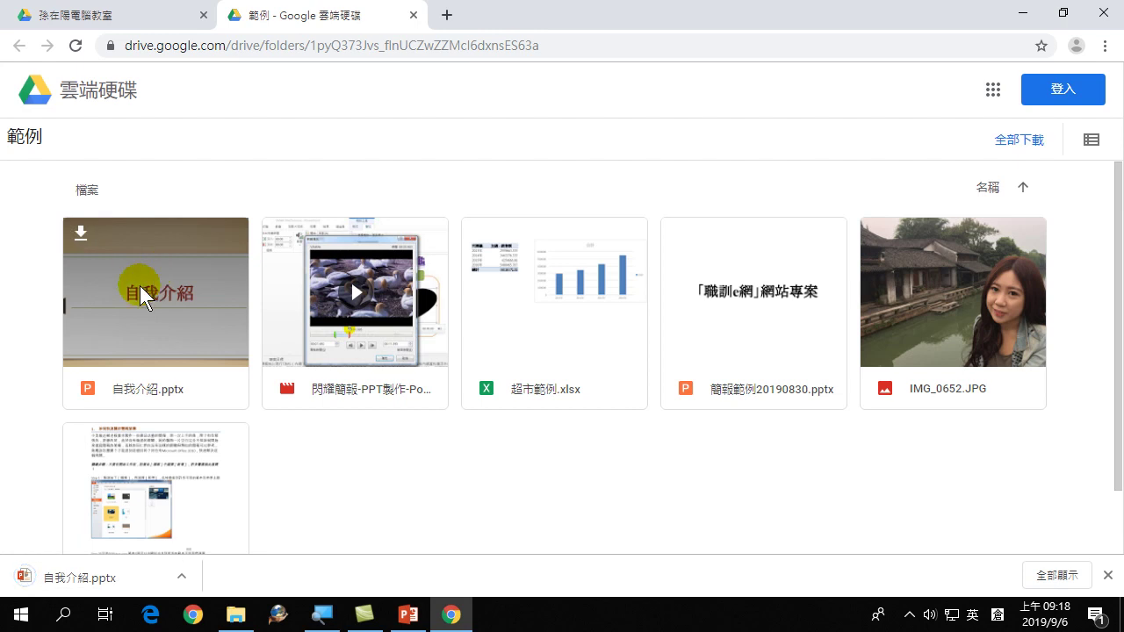
Step: Download the remaining files: the 閃耀簡報 video, 超市範例.xlsx, 簡報範例20190830.pptx, IMG_0652.JPG and the Office 2010 Tips document
mouse_move(414, 306)
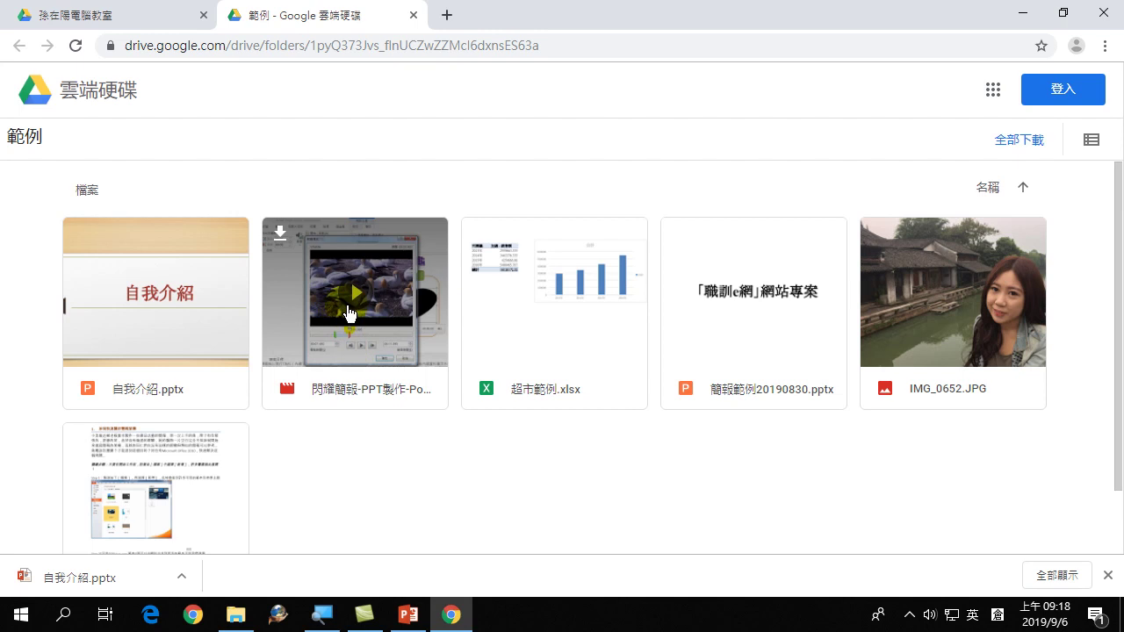
left_click(281, 234)
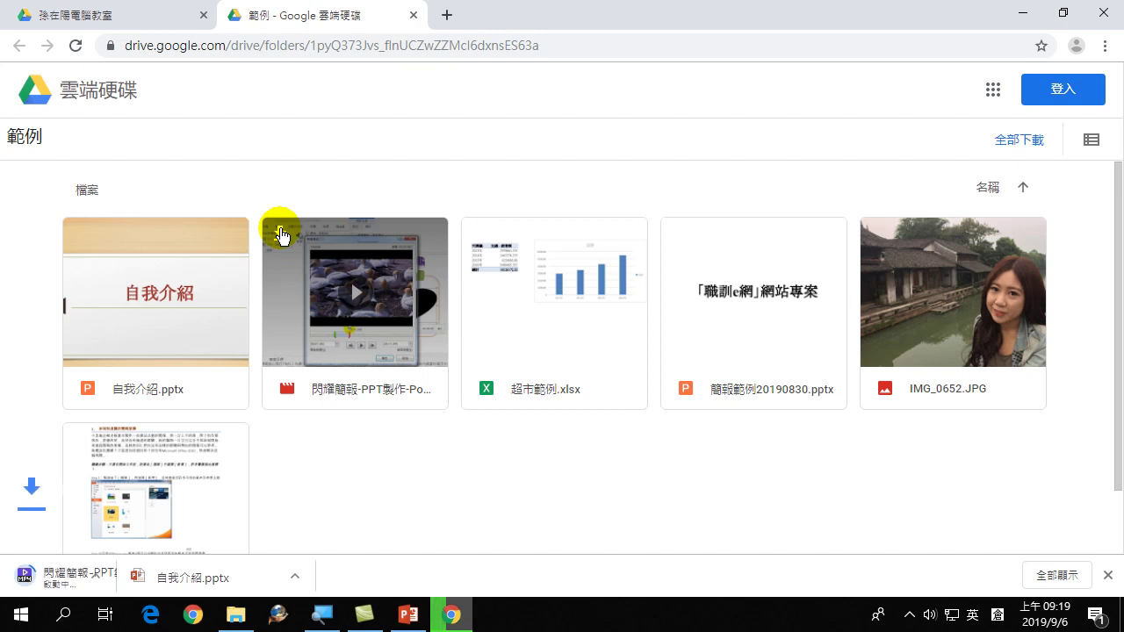
left_click(478, 233)
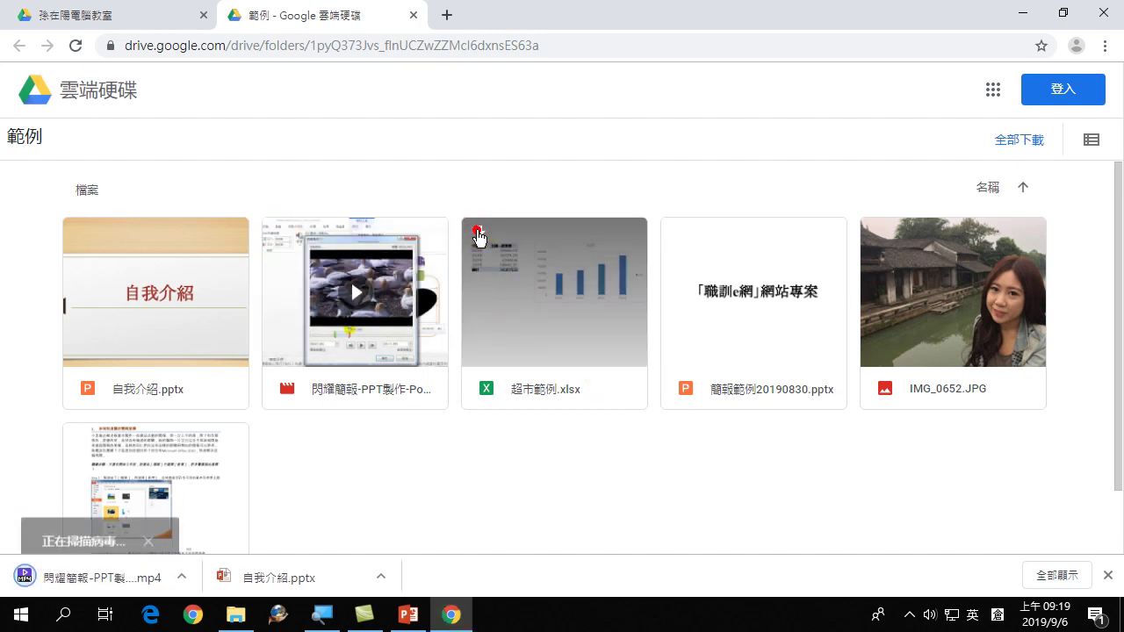
left_click(672, 231)
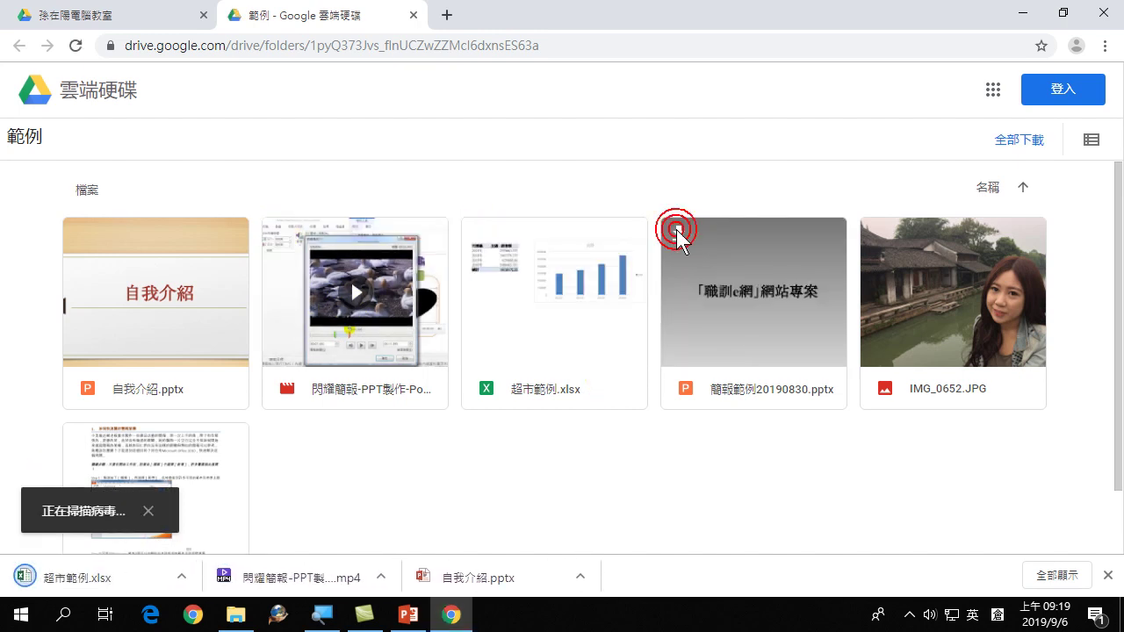
left_click(878, 233)
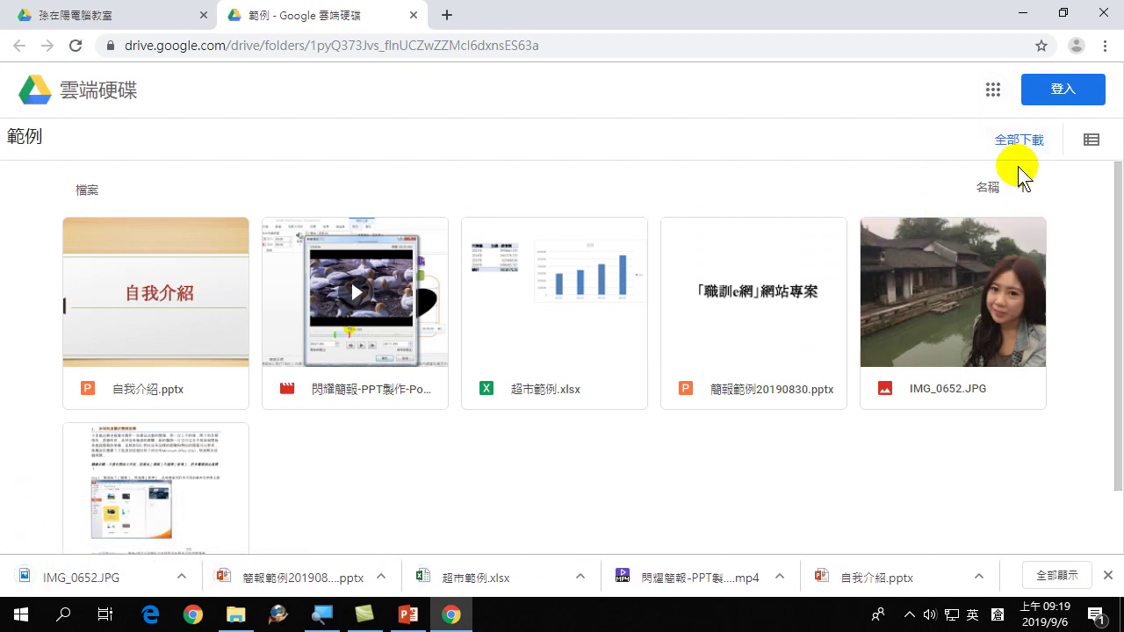
mouse_move(211, 484)
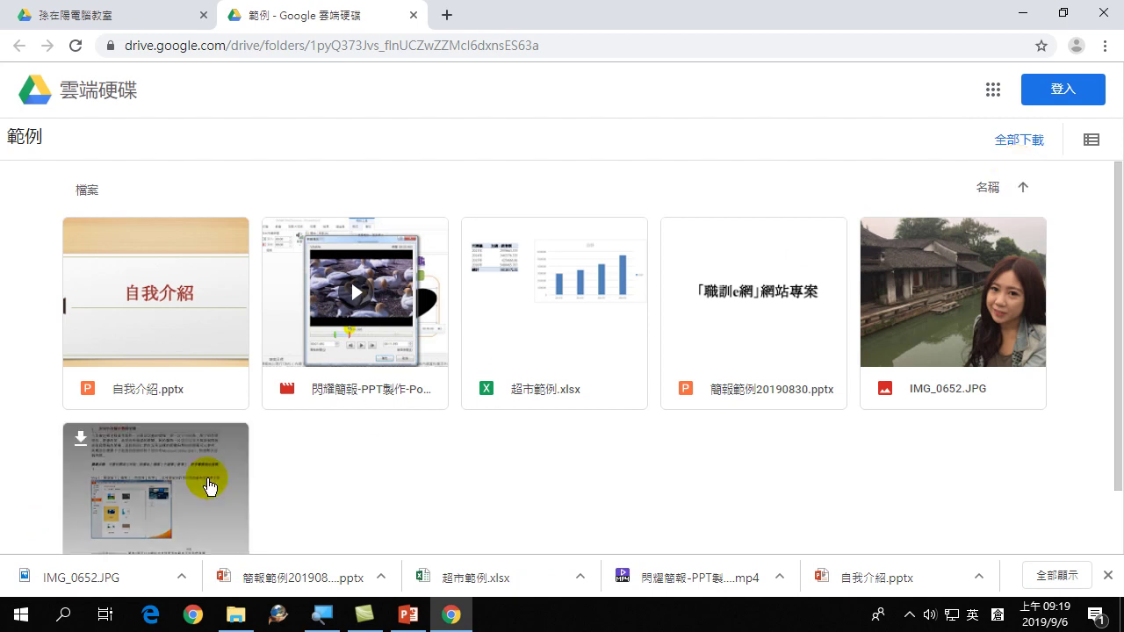
left_click(80, 440)
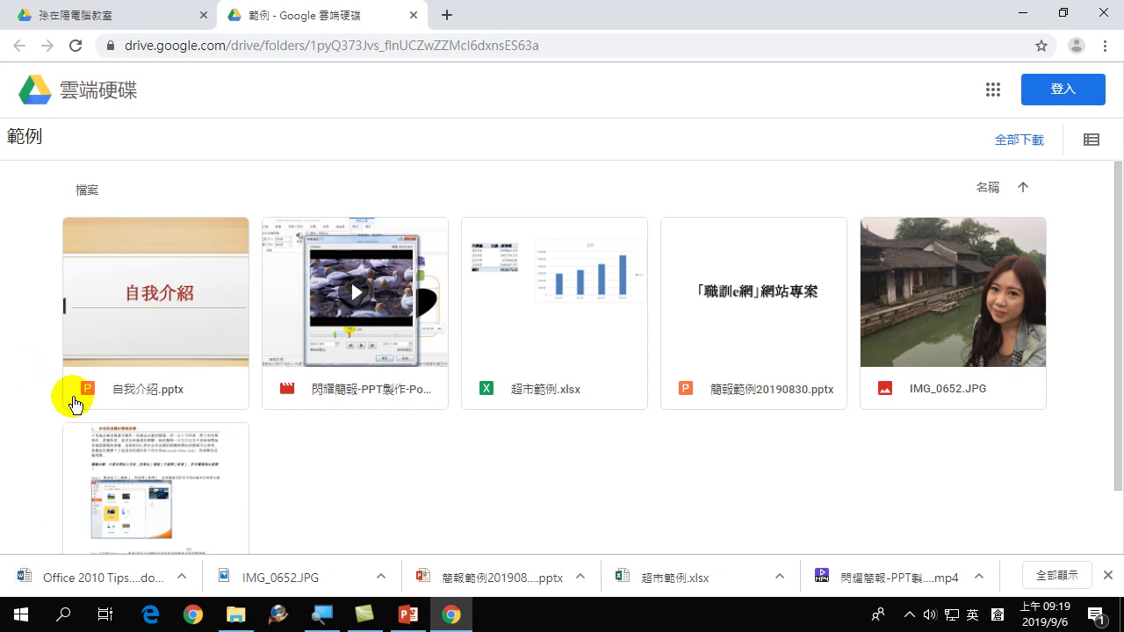
Step: Load the course list page again and reopen the 範例下載 folder of the 2019/9/6 course 簡報製作進階, dismissing the Drive welcome notice
left_click(295, 47)
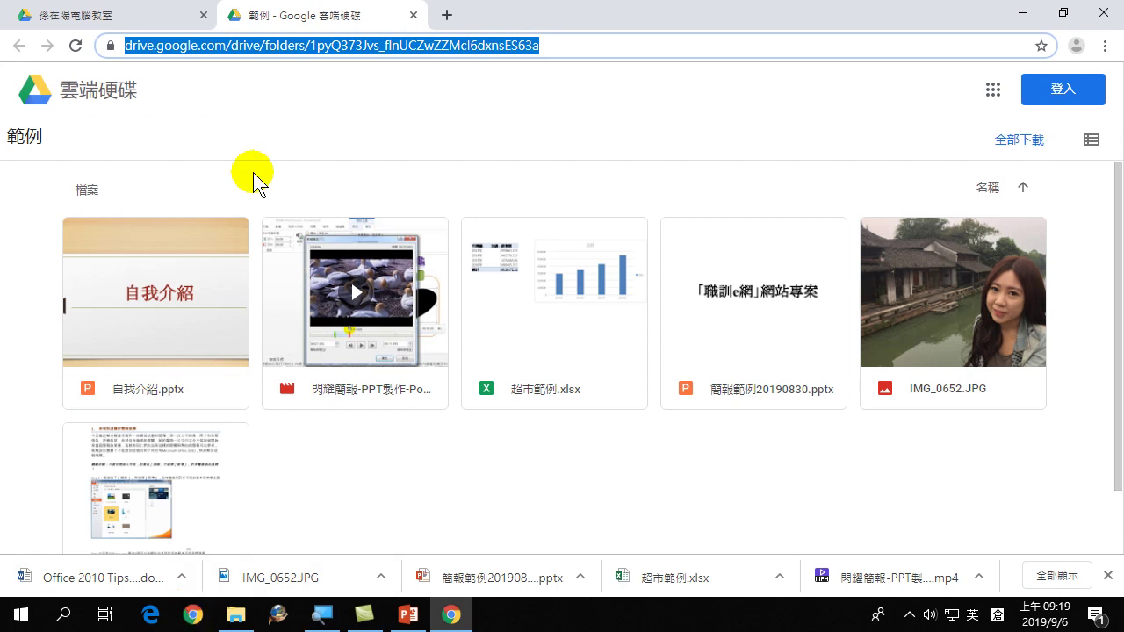
type("http")
key("Return")
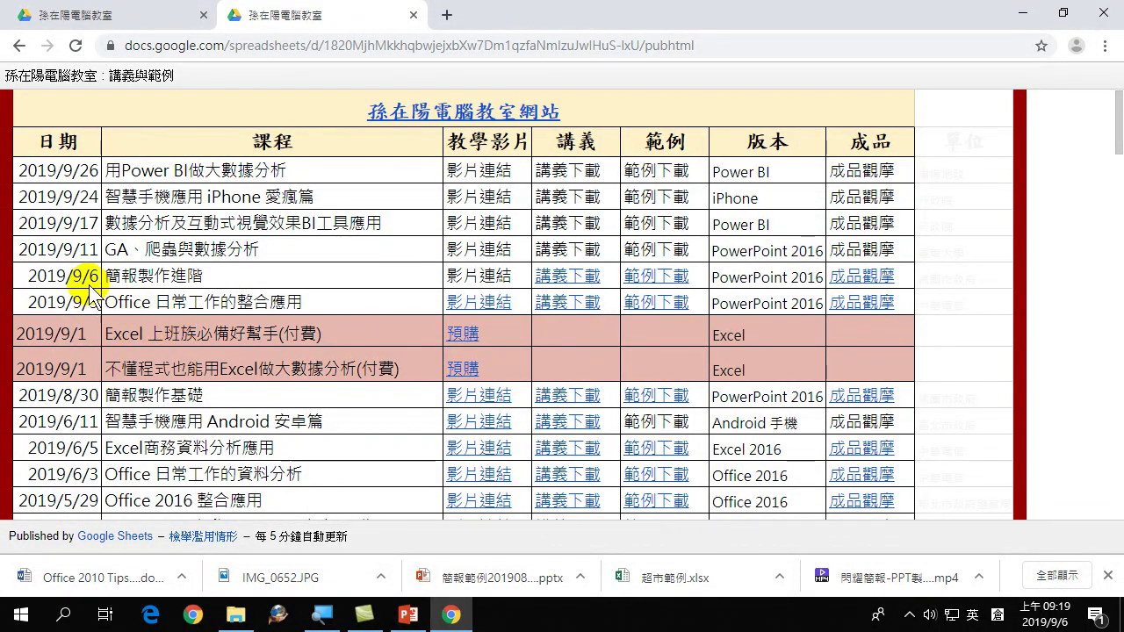
left_click(674, 273)
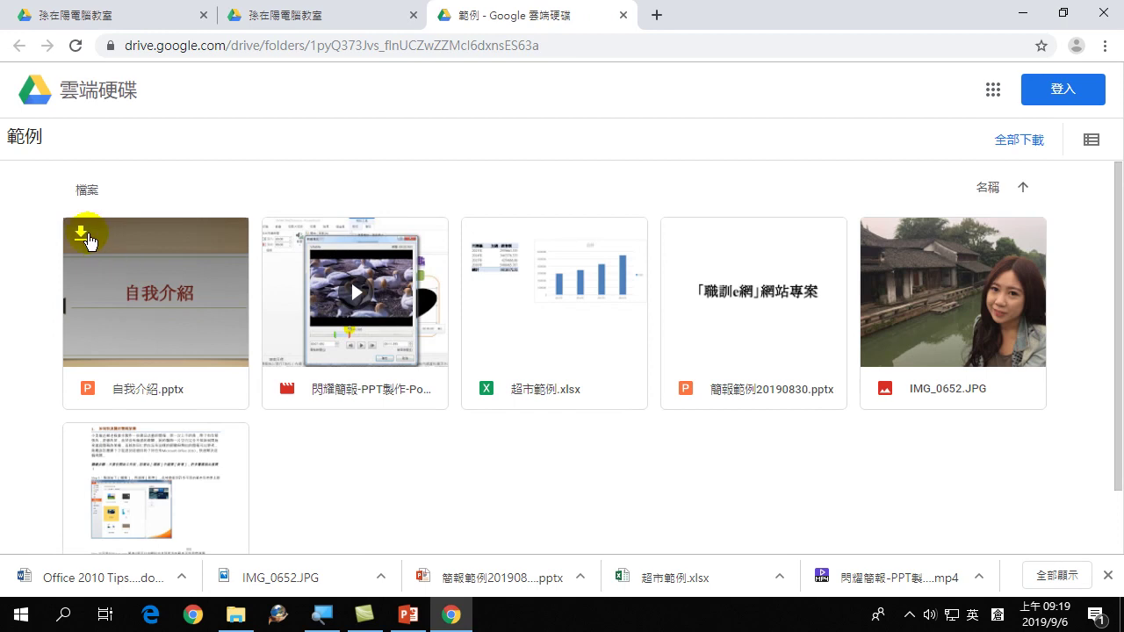
left_click(79, 235)
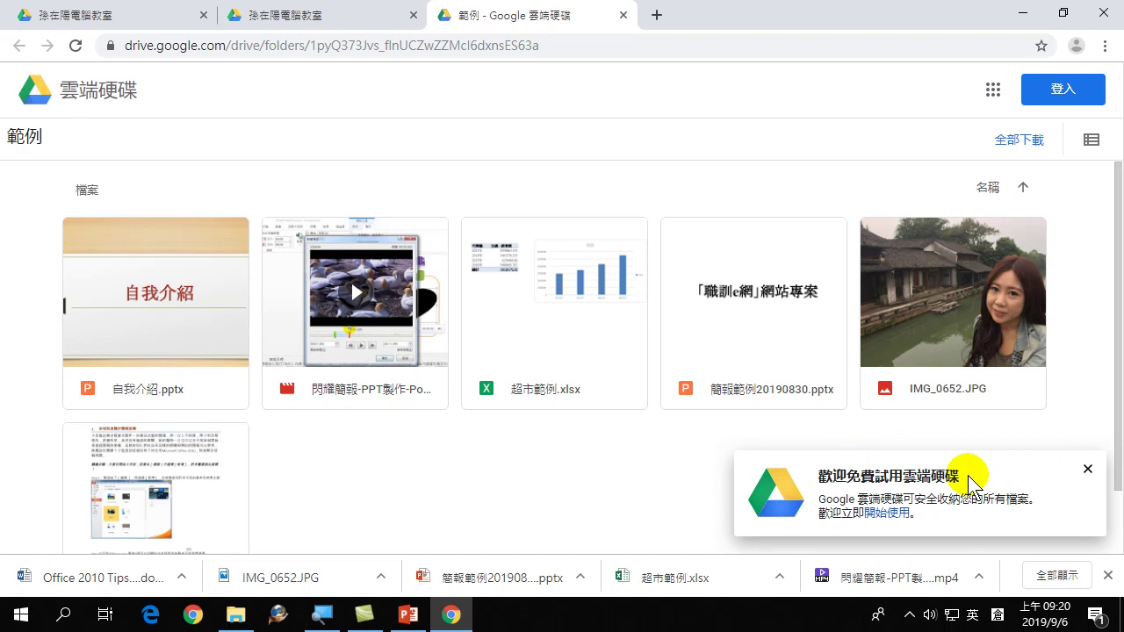
left_click(1087, 474)
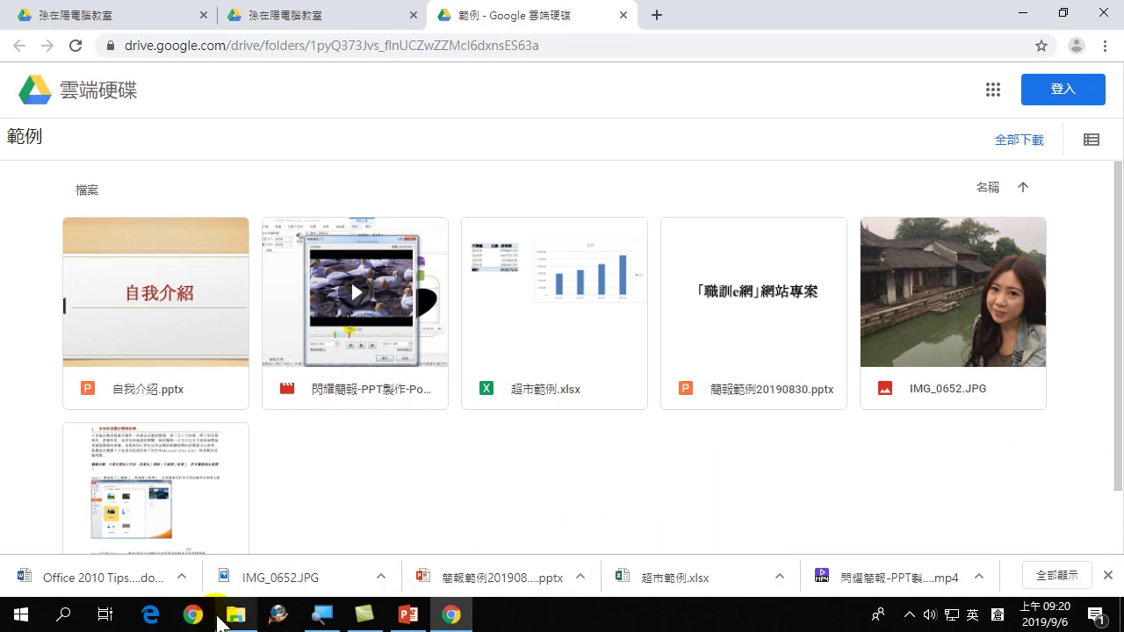
mouse_move(220, 623)
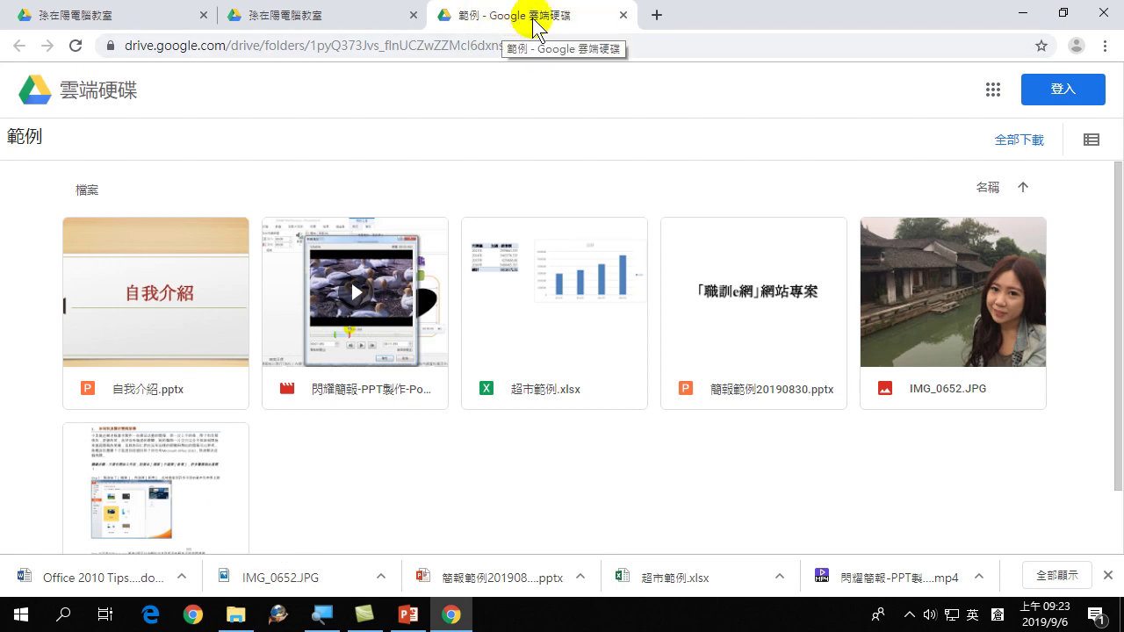
Step: Close the 範例 folder tab and the duplicate course list tab
left_click(624, 16)
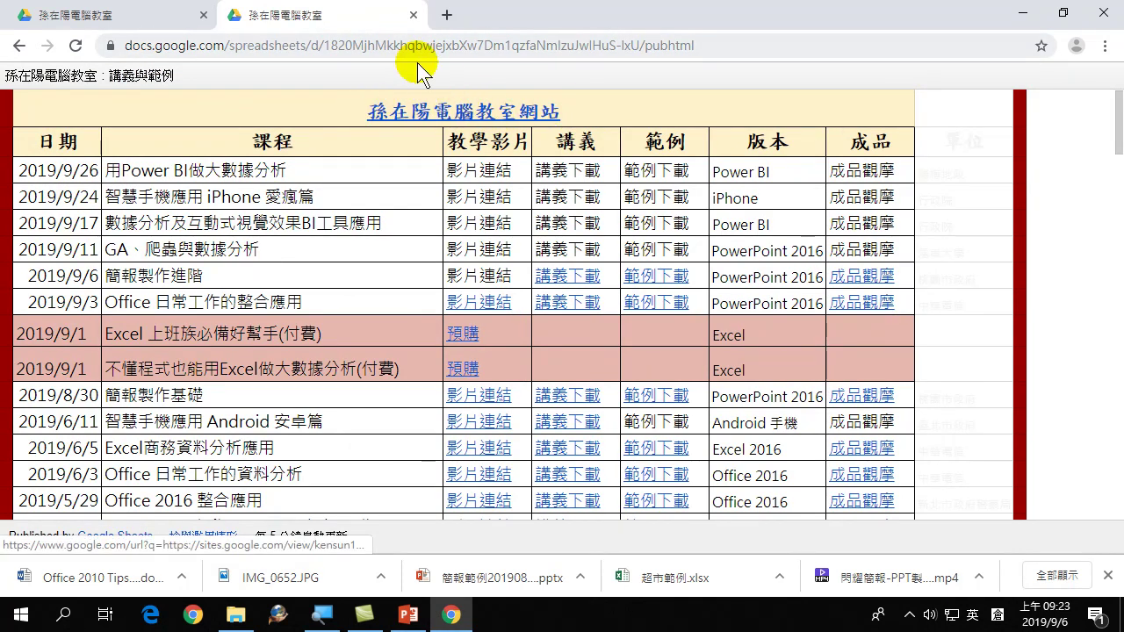
left_click(413, 15)
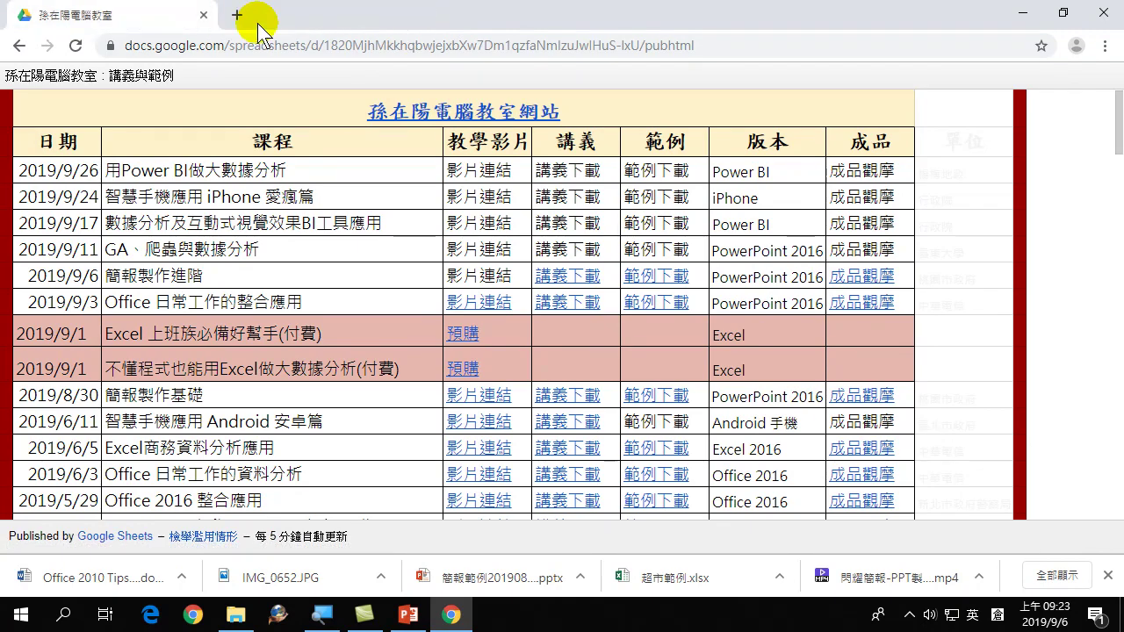
Step: Close the course list in the browser and the open File Explorer window, leaving the desktop clear
left_click(204, 15)
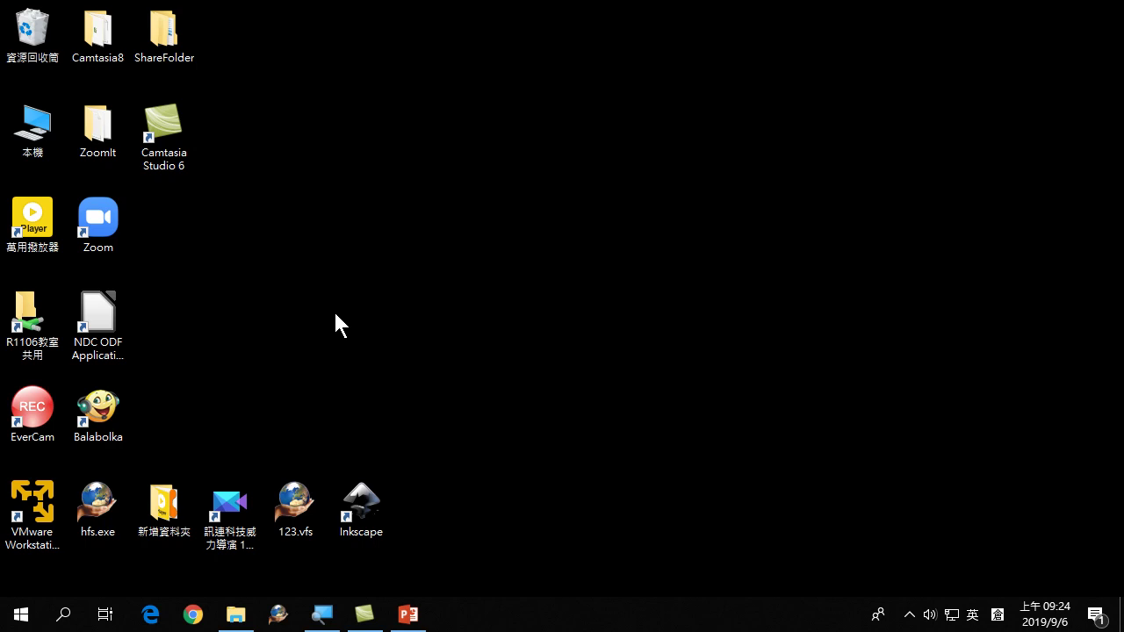
left_click(24, 620)
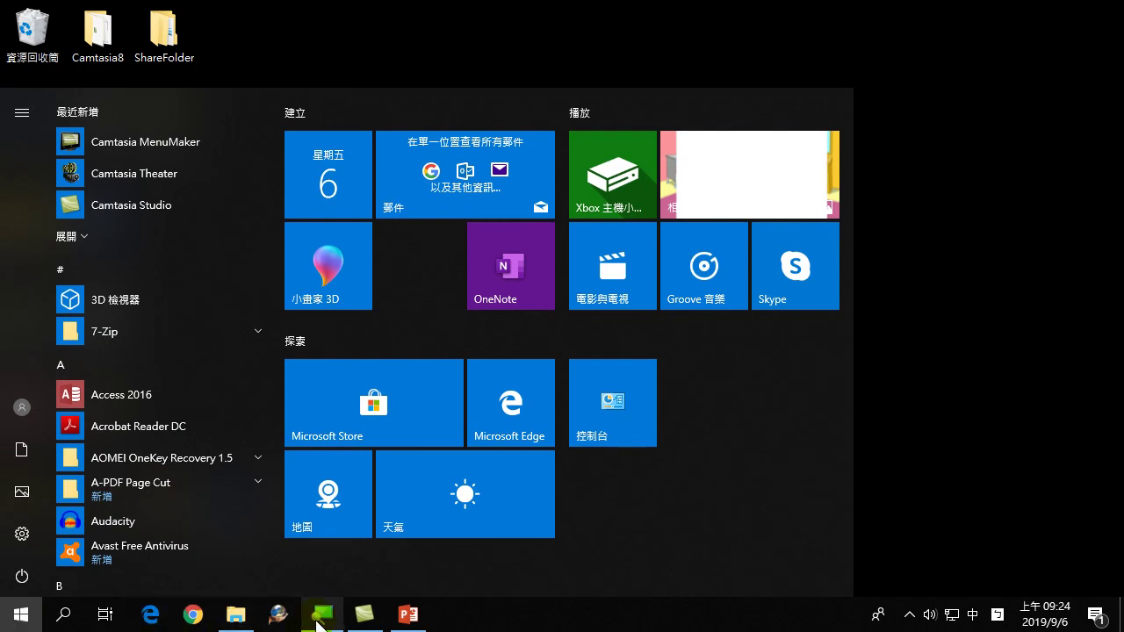
left_click(239, 616)
right_click(242, 614)
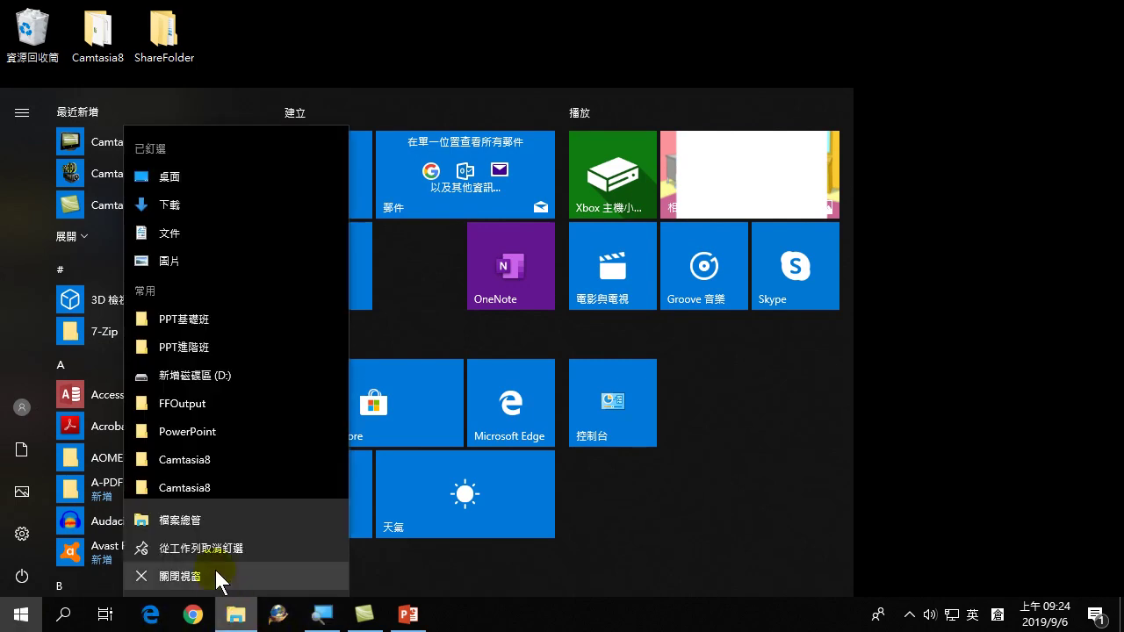
left_click(216, 577)
left_click(1032, 254)
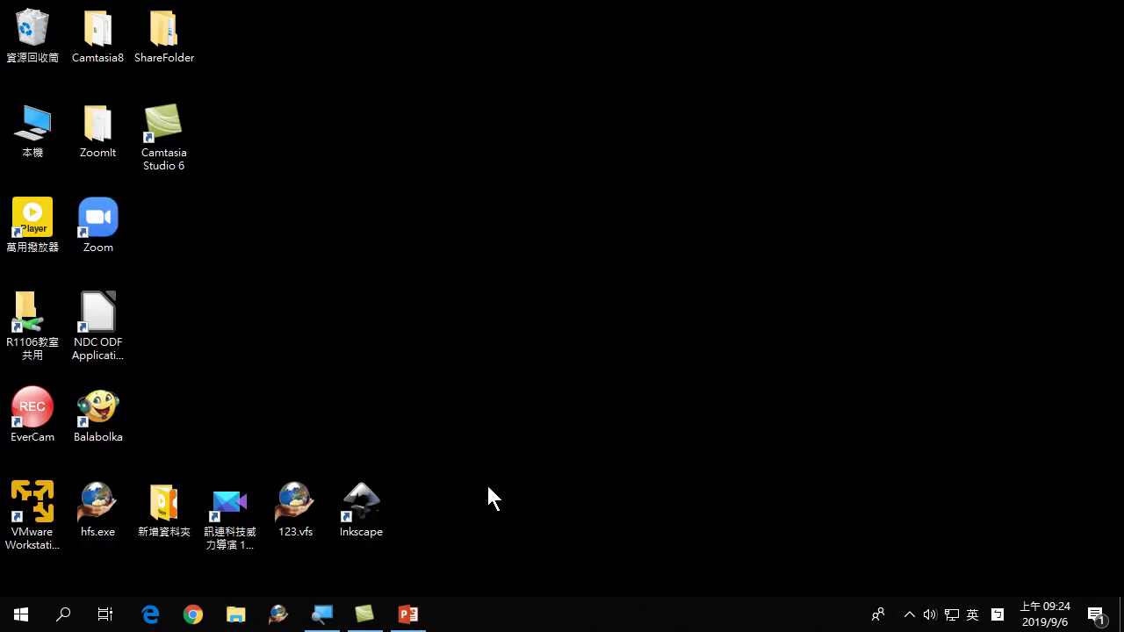
Step: Open the 下載 folder in a maximized File Explorer window and sort it by modification date, newest first
left_click(236, 617)
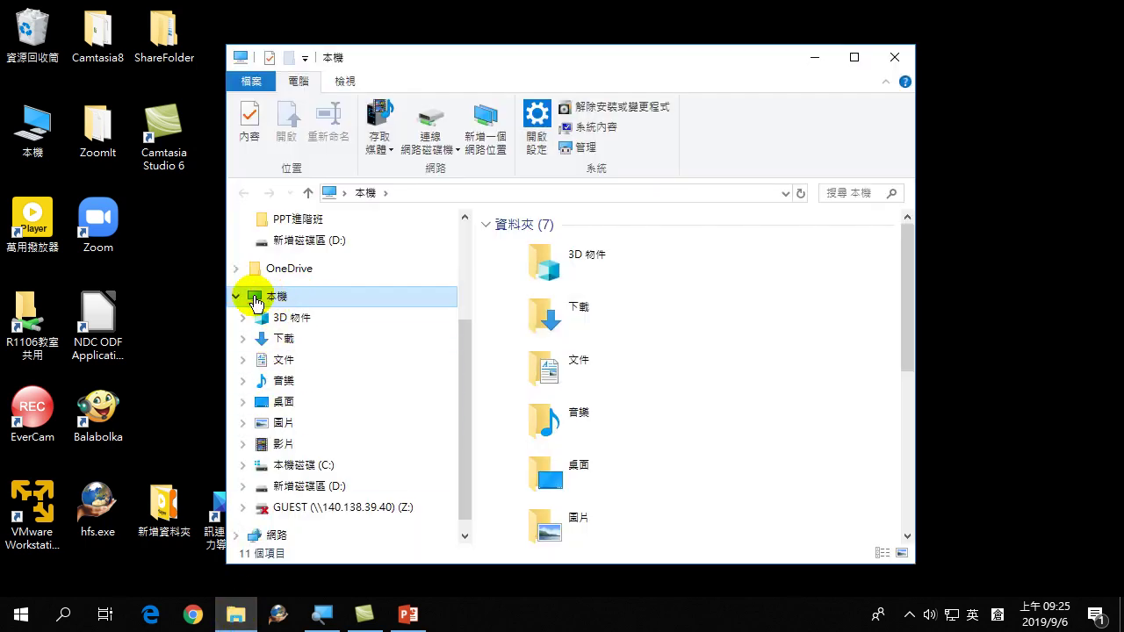
left_click(285, 343)
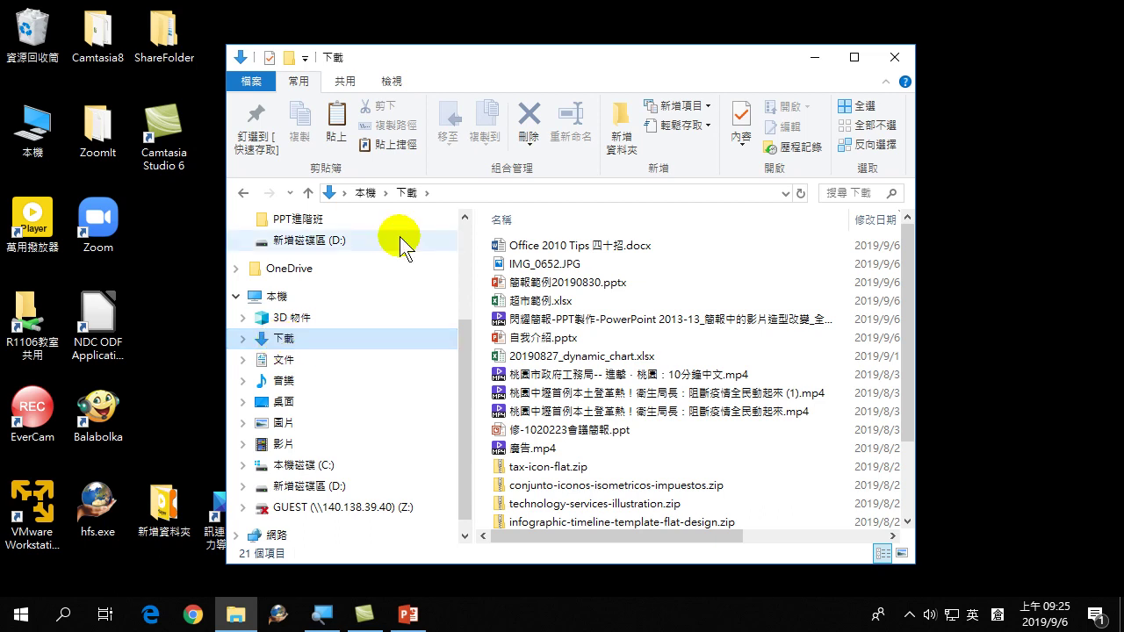
left_click(852, 60)
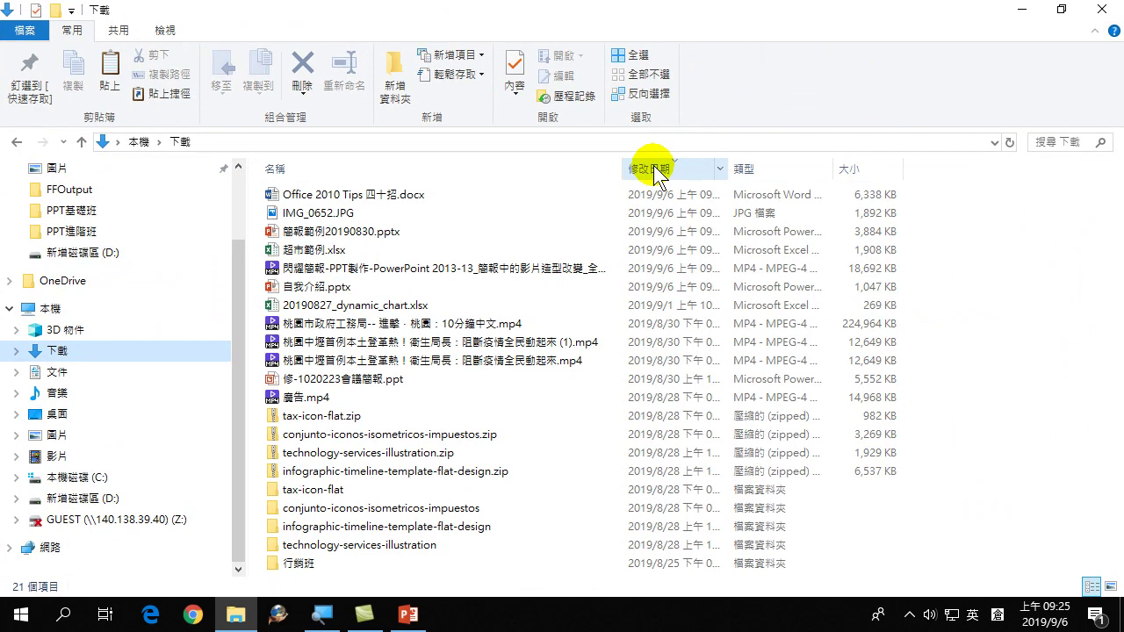
left_click(655, 169)
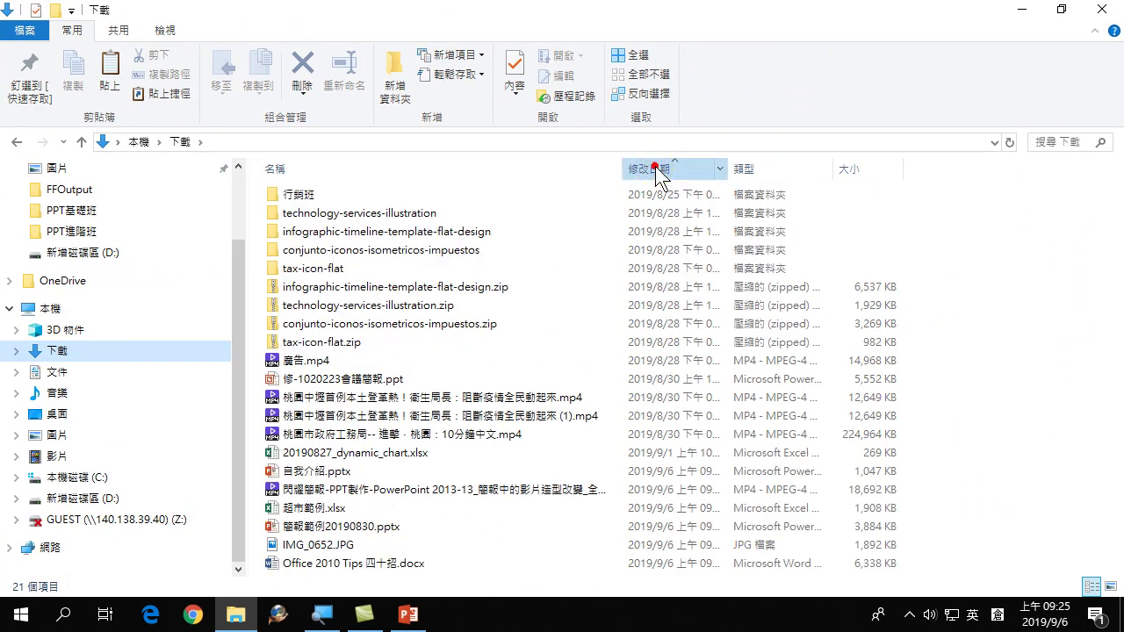
left_click(655, 170)
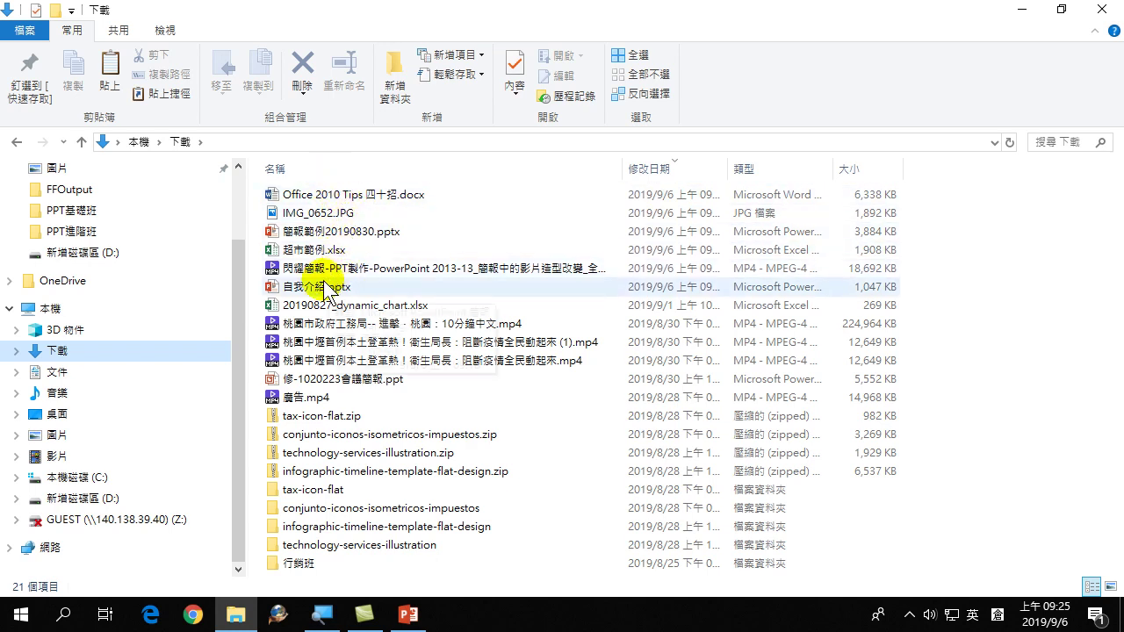
Step: Cut the six newest files, from Office 2010 Tips 四十招.docx through 自我介紹.pptx
left_click(297, 193)
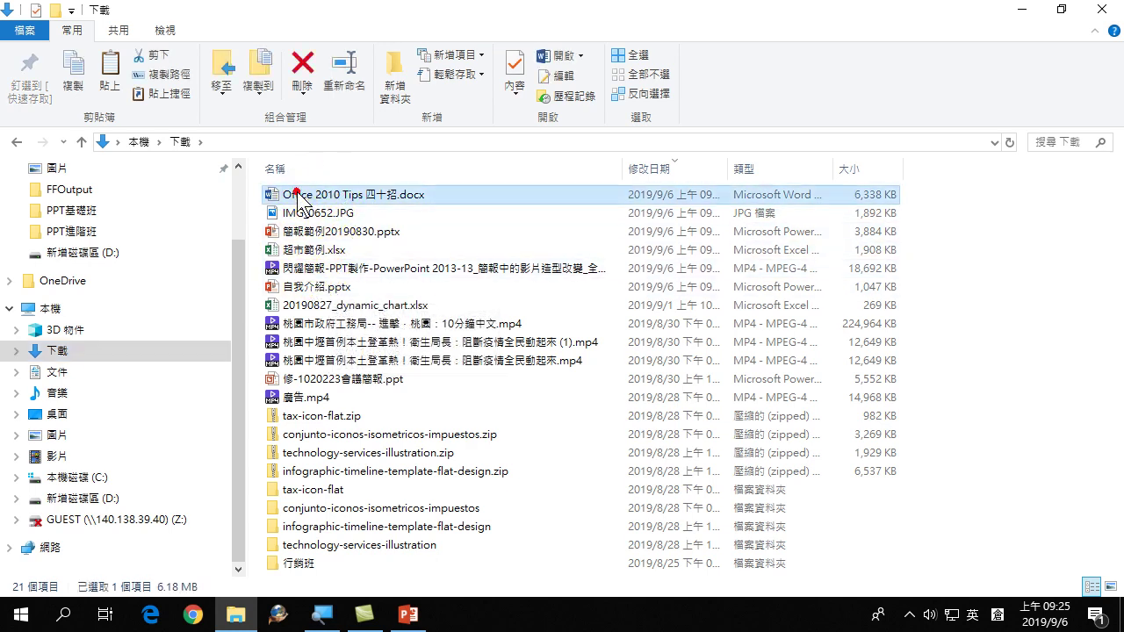
left_click(304, 288, "shift")
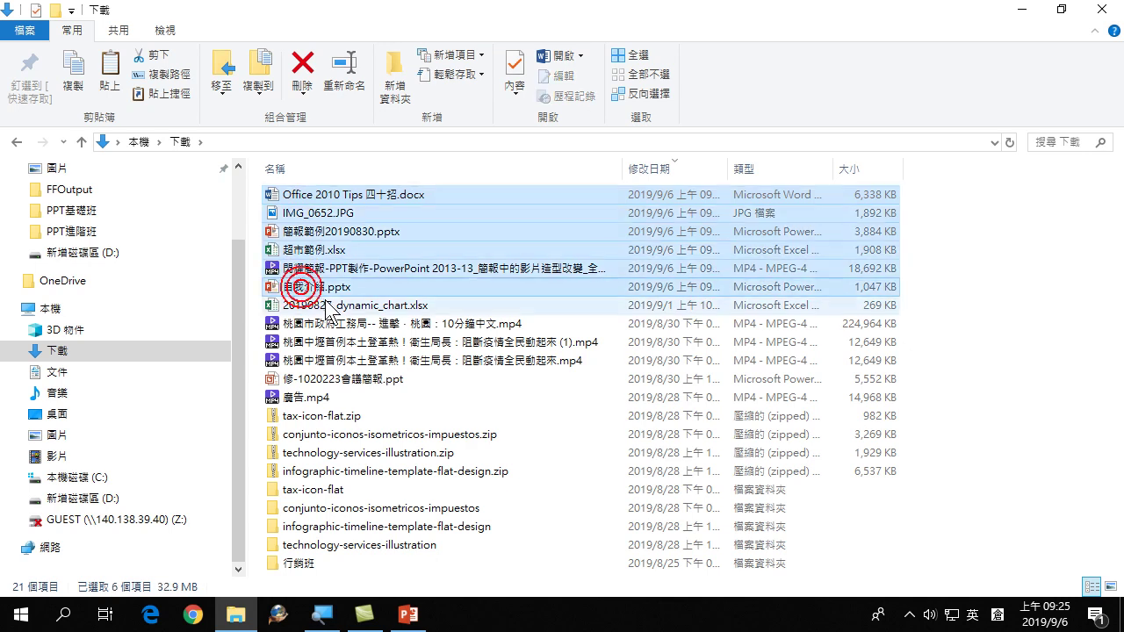
right_click(313, 246)
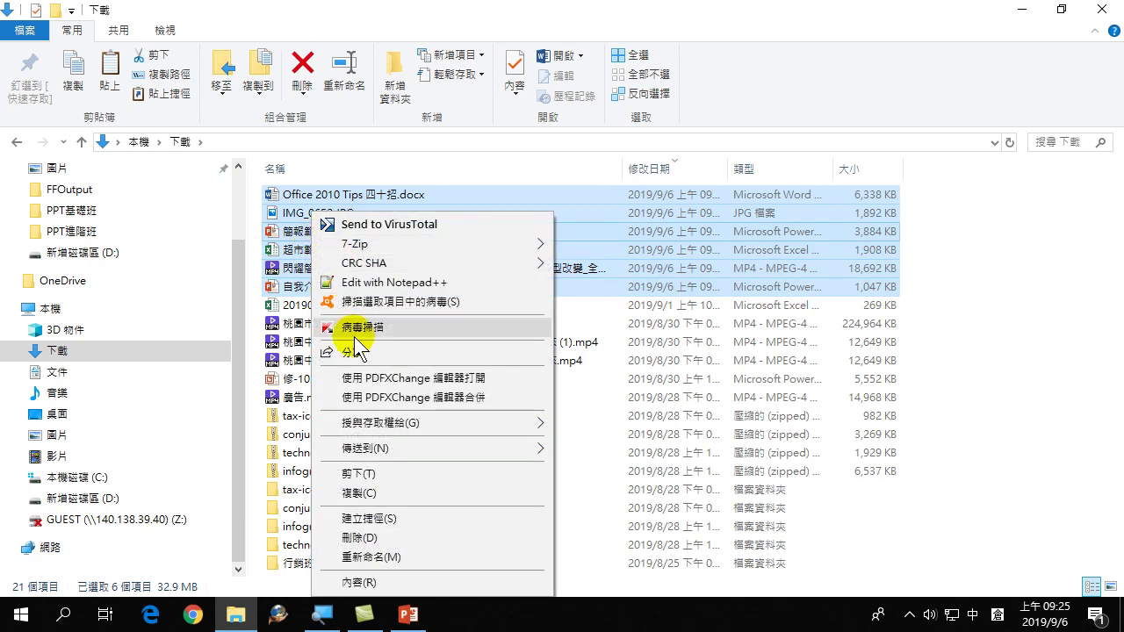
left_click(367, 477)
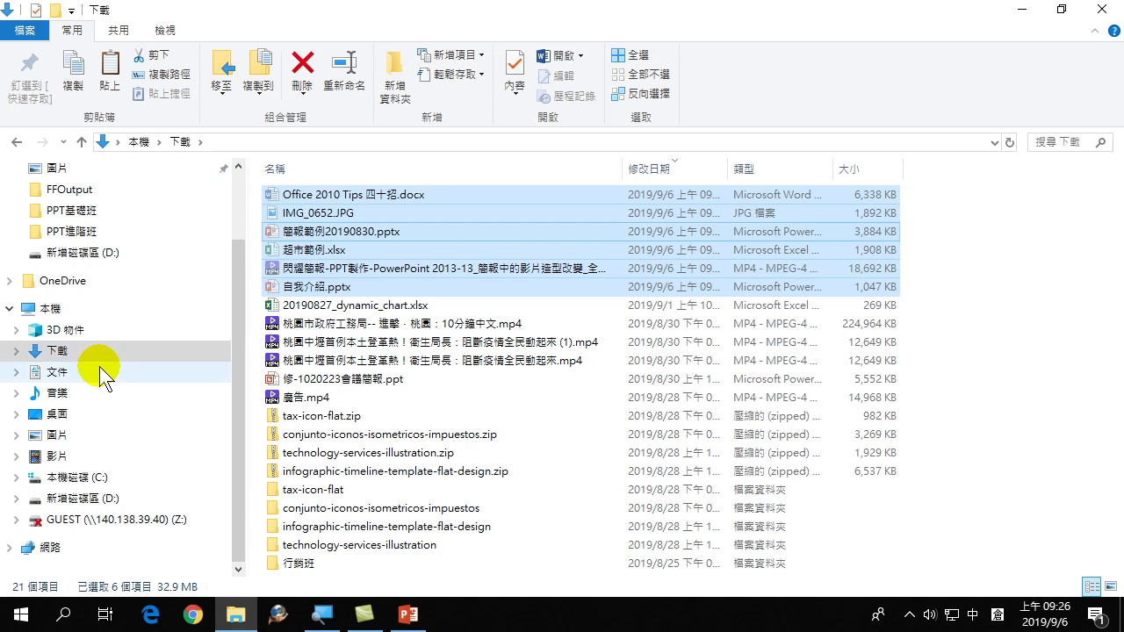
Step: Create a new folder named PPT進階 on the desktop
left_click(66, 422)
right_click(350, 487)
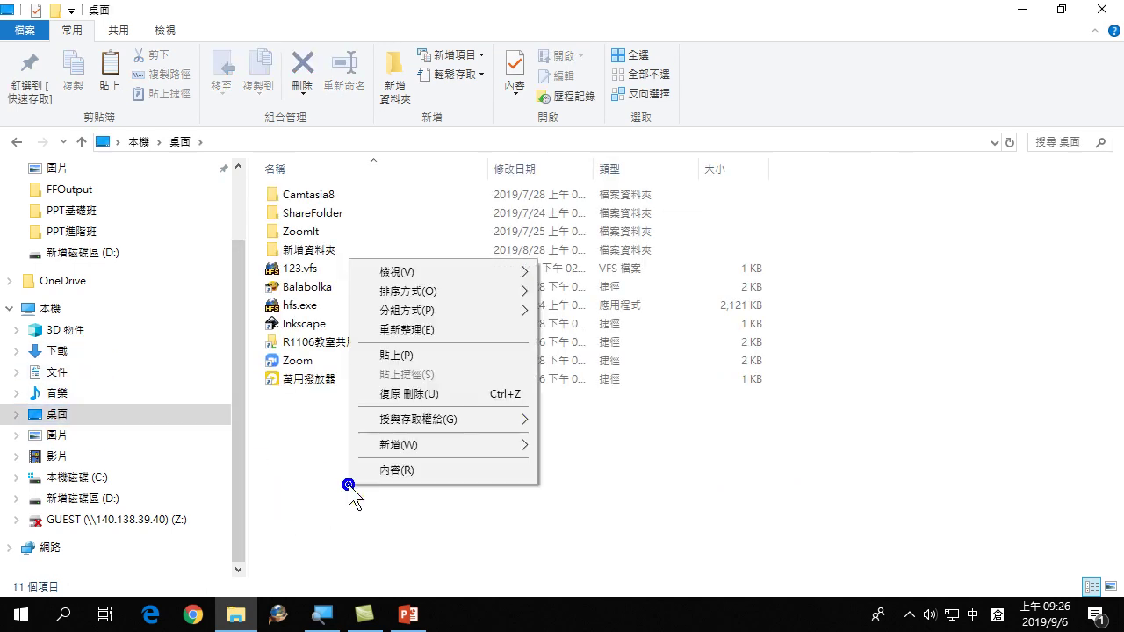
mouse_move(386, 446)
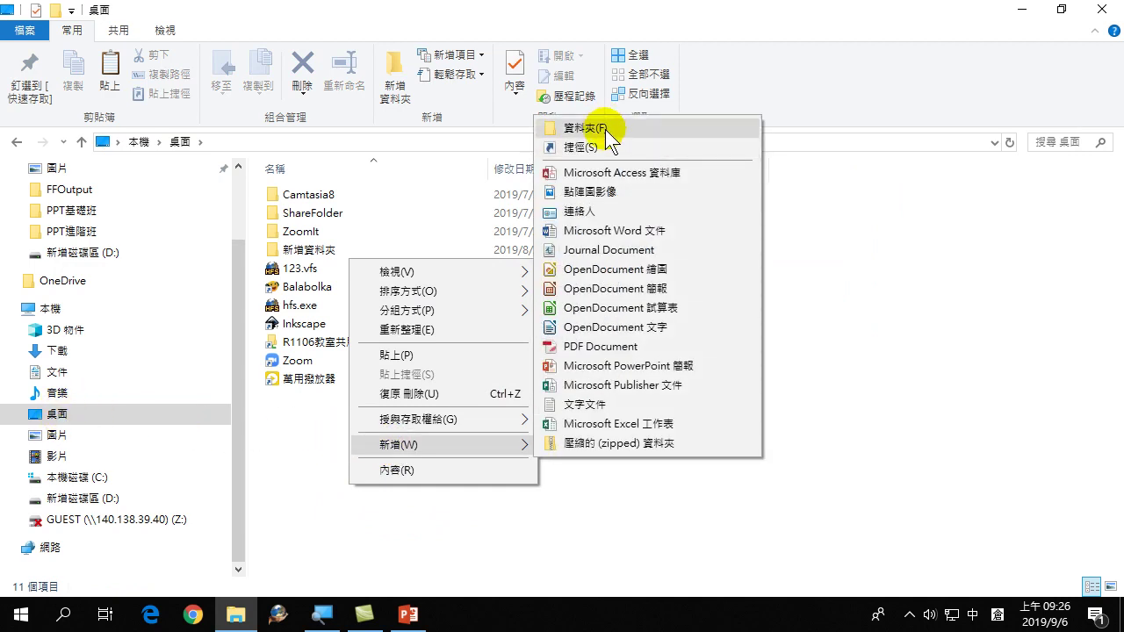
left_click(604, 130)
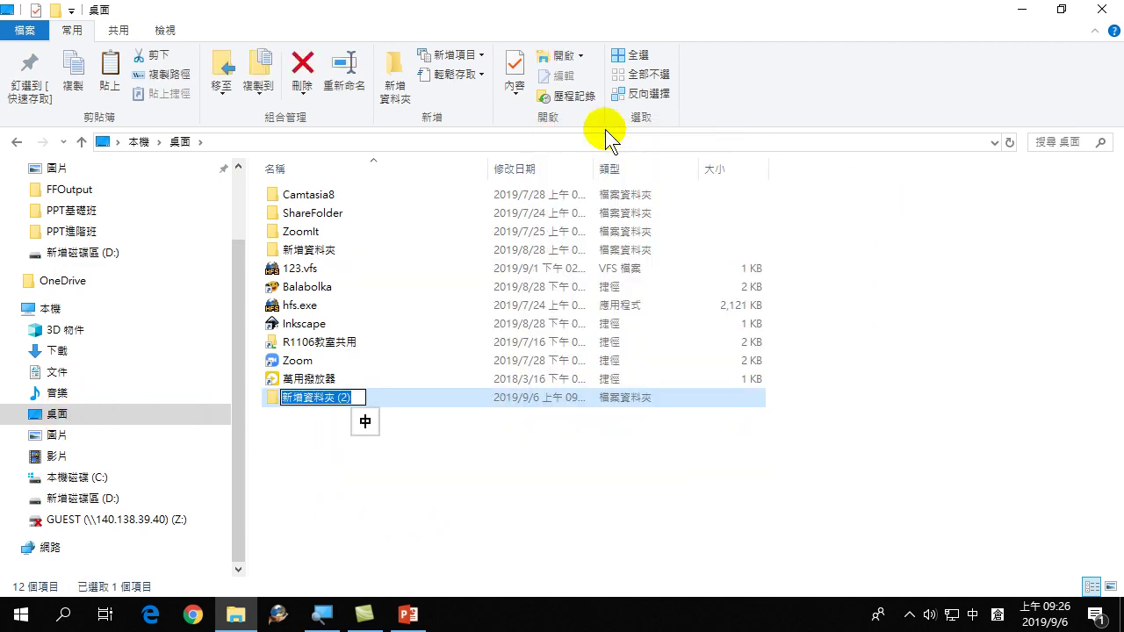
type("PPT")
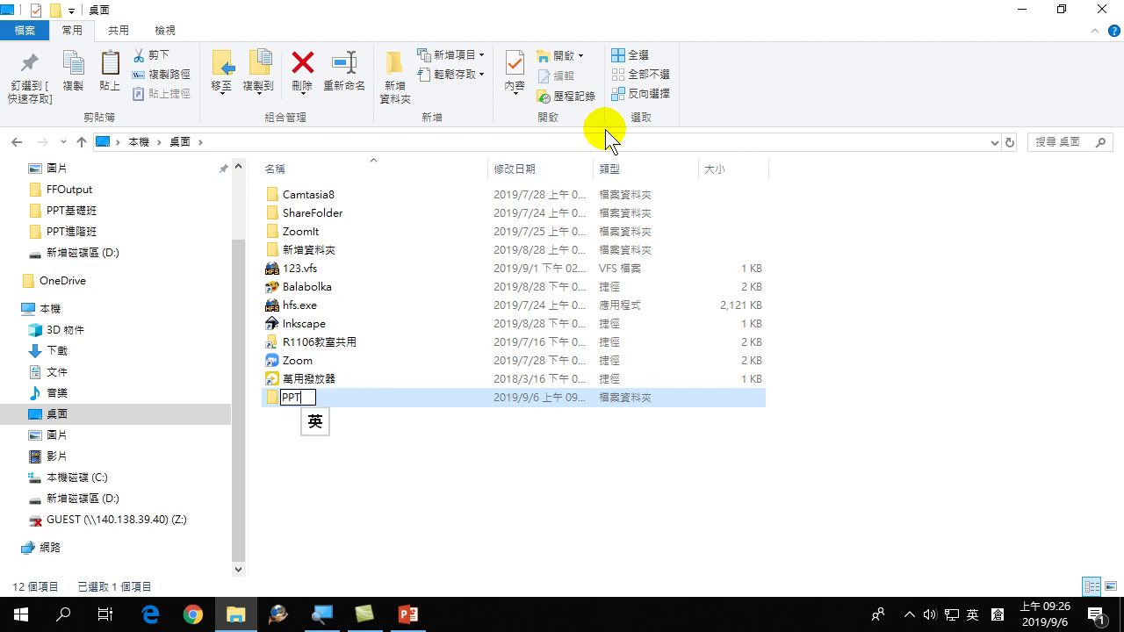
key("shift")
type("進弓")
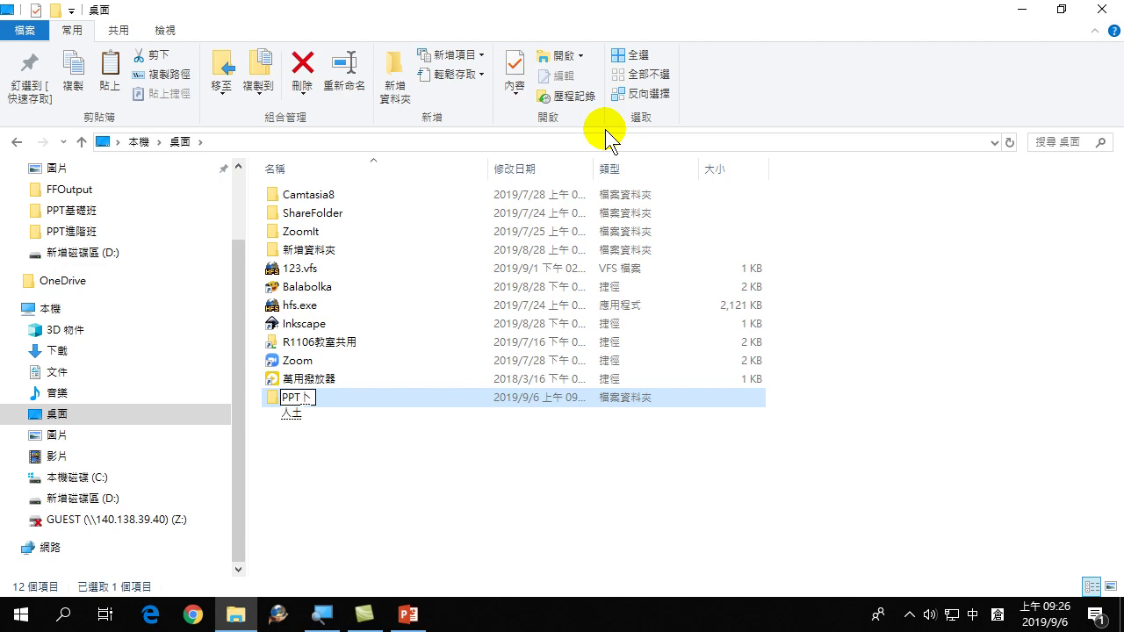
type("階")
key("Return")
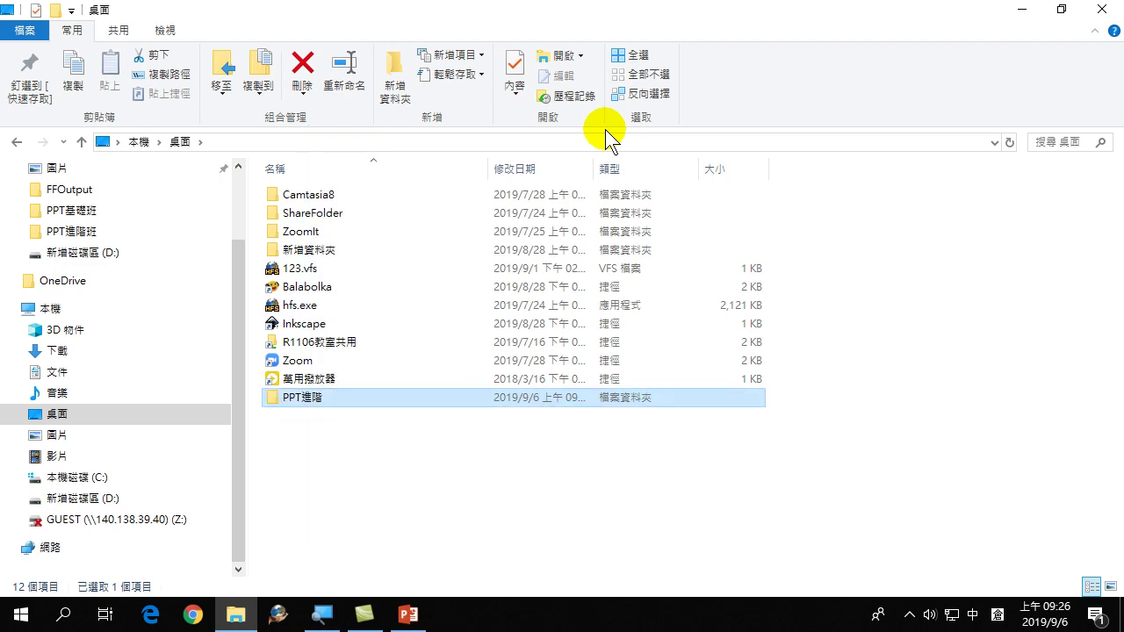
Step: Paste the cut files into the PPT進階 folder and close its window
key("Return")
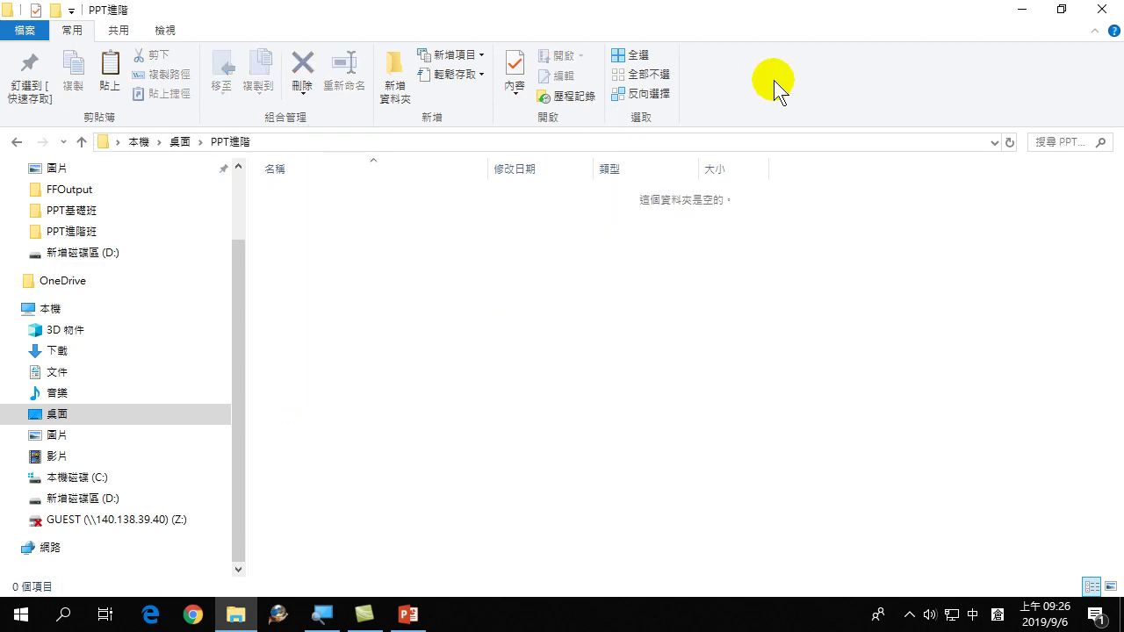
right_click(426, 293)
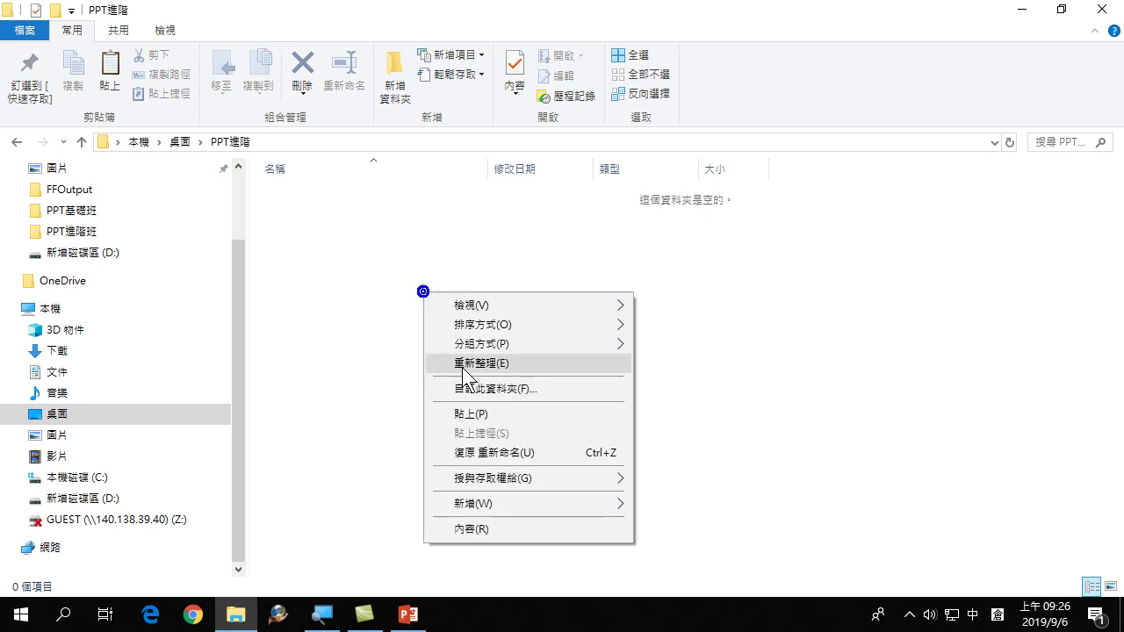
left_click(468, 416)
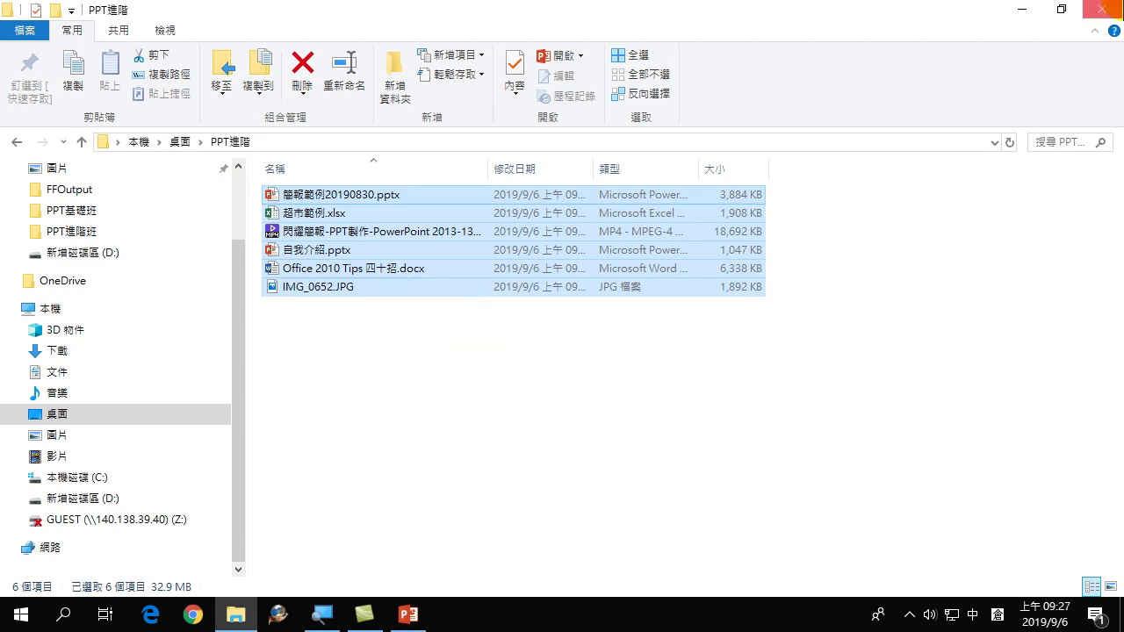
left_click(1104, 10)
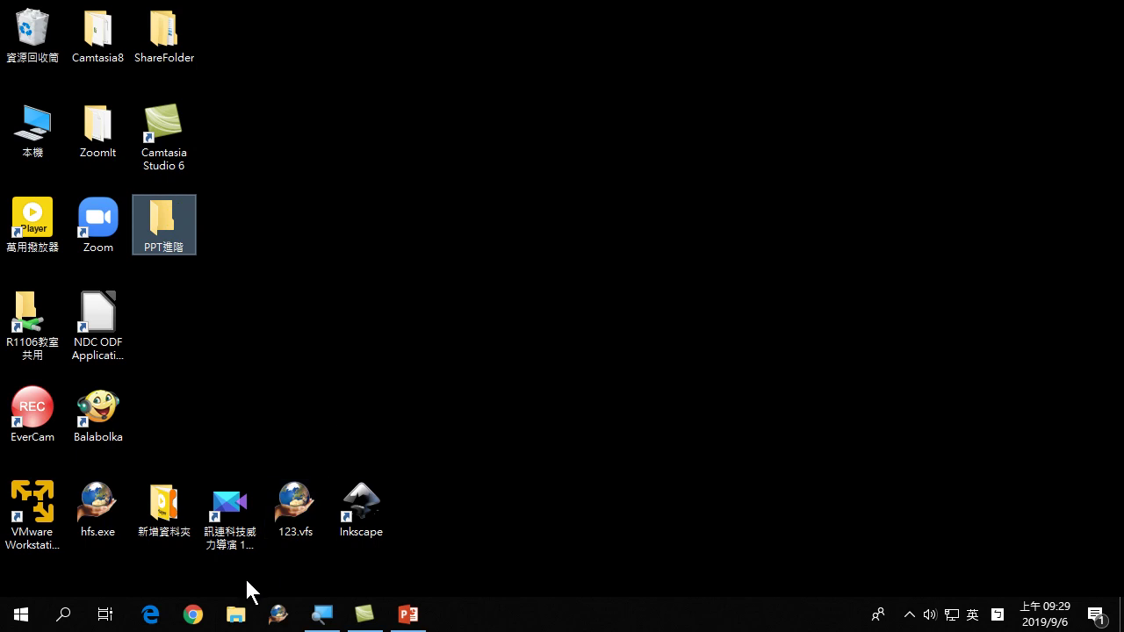
Step: Open Office 2010 Tips 四十招.docx from the desktop folder PPT進階 and enable editing in Word
left_click(237, 617)
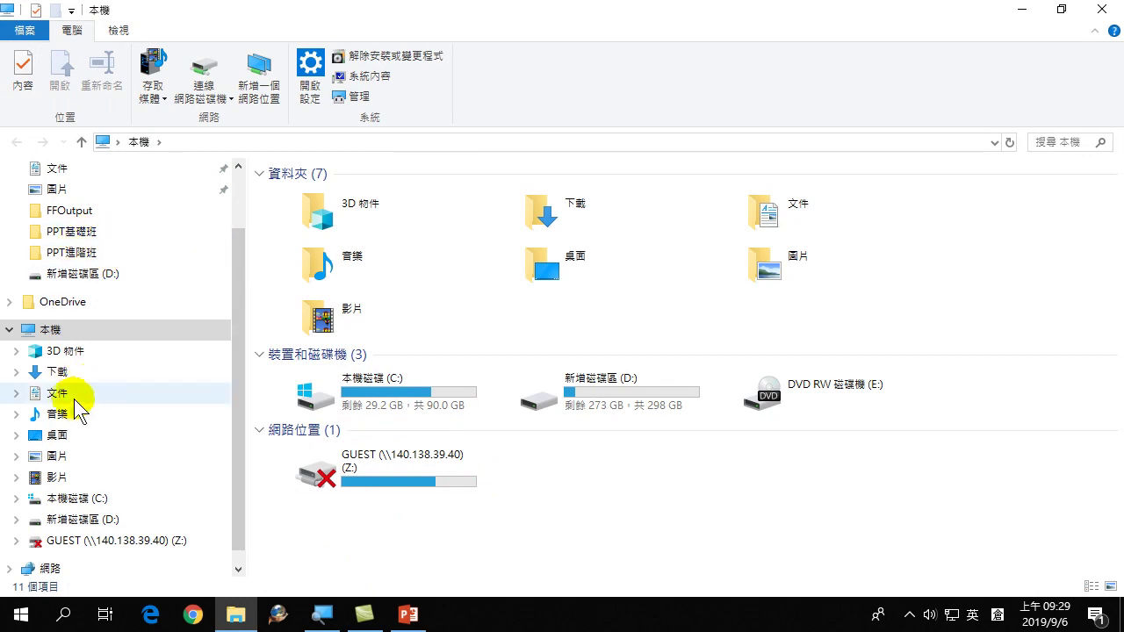
left_click(1102, 9)
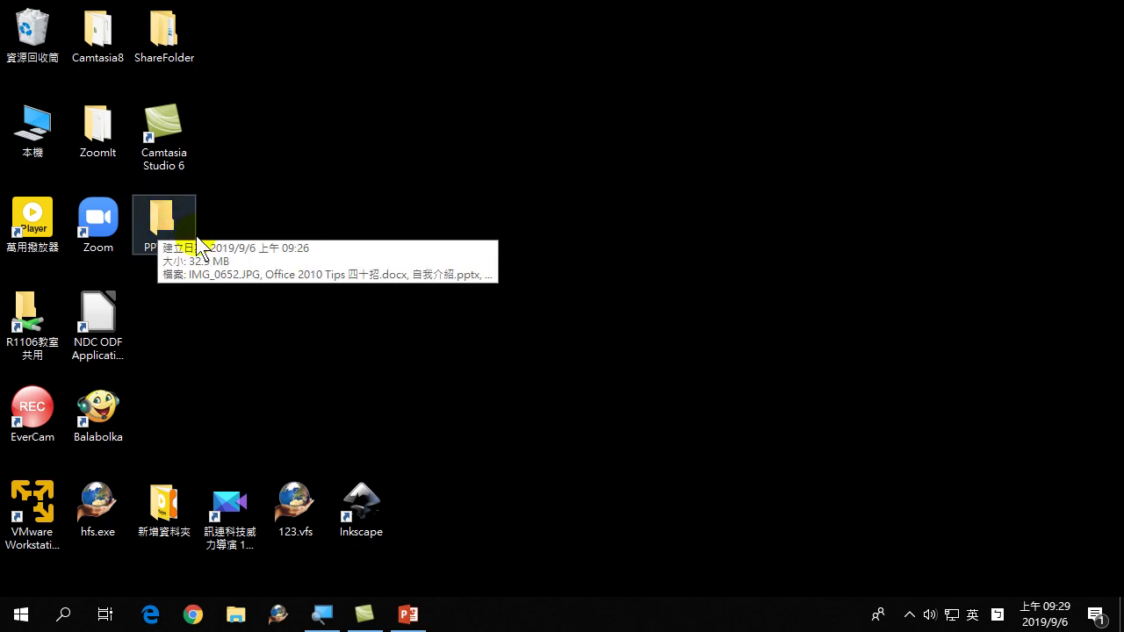
double_click(159, 217)
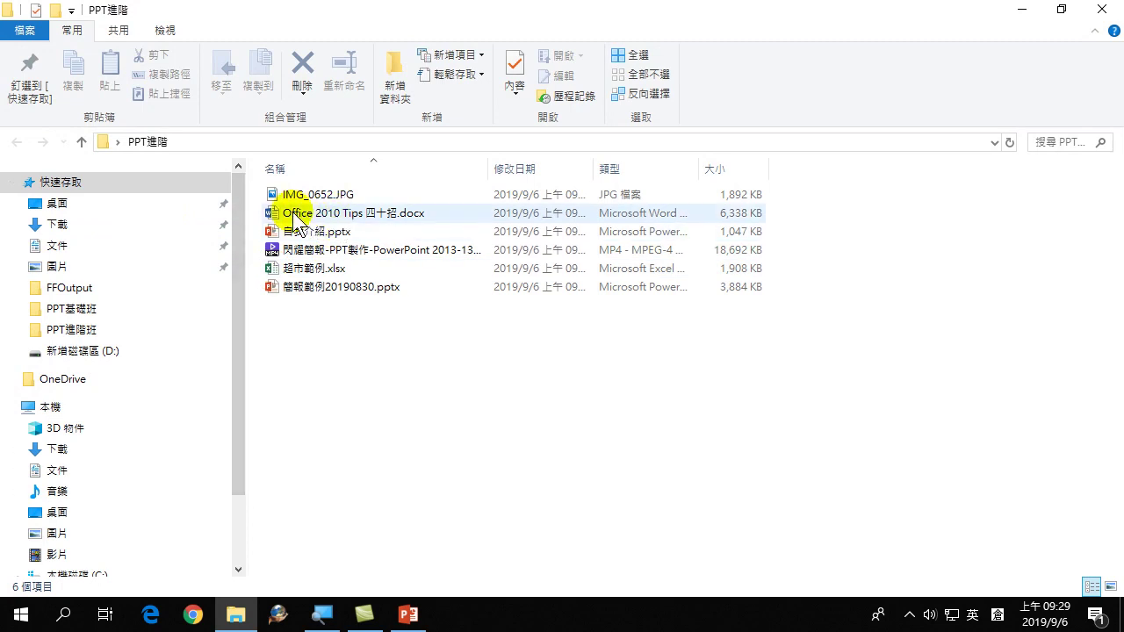
double_click(354, 220)
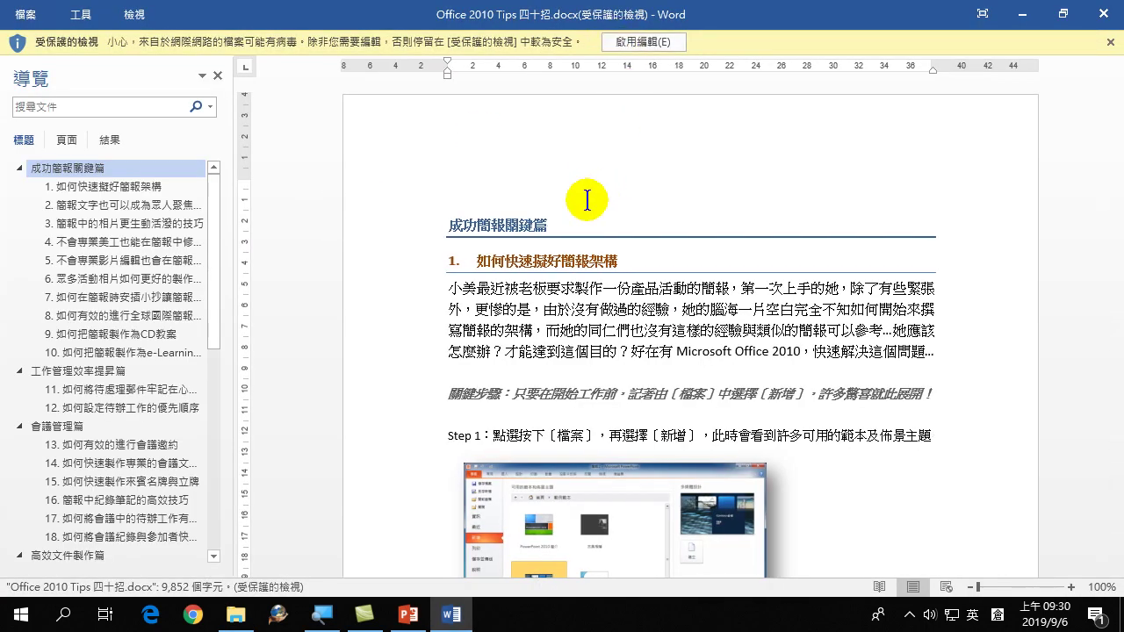
left_click(645, 41)
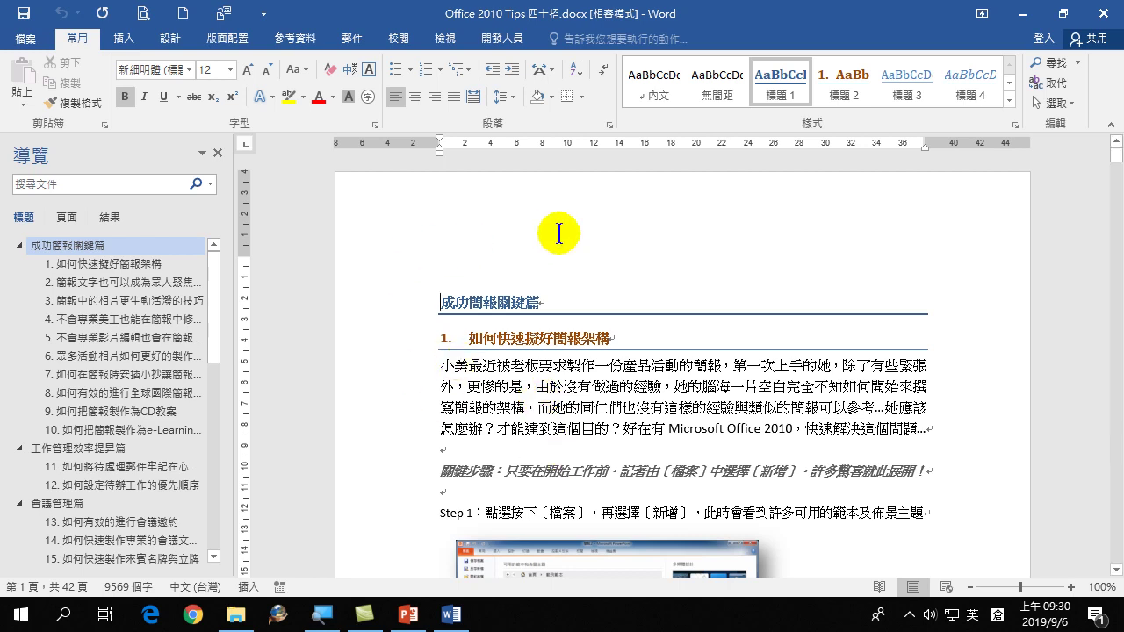
Step: Check the styles of the first two headings and select the heading text 成功簡報關鍵篇
left_click(474, 302)
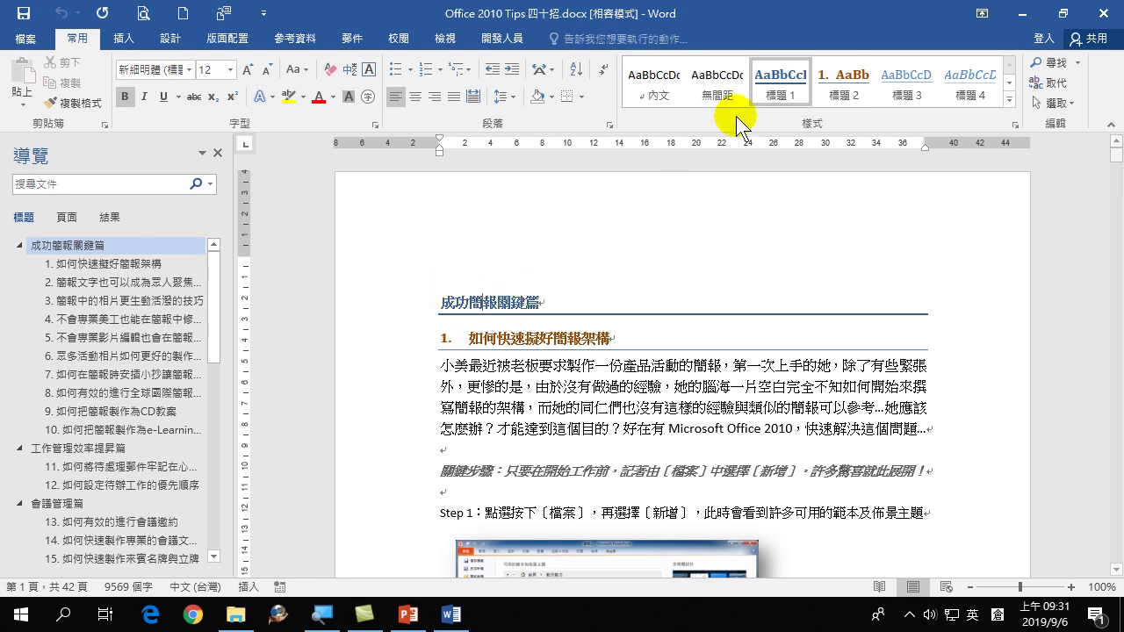
left_click(514, 338)
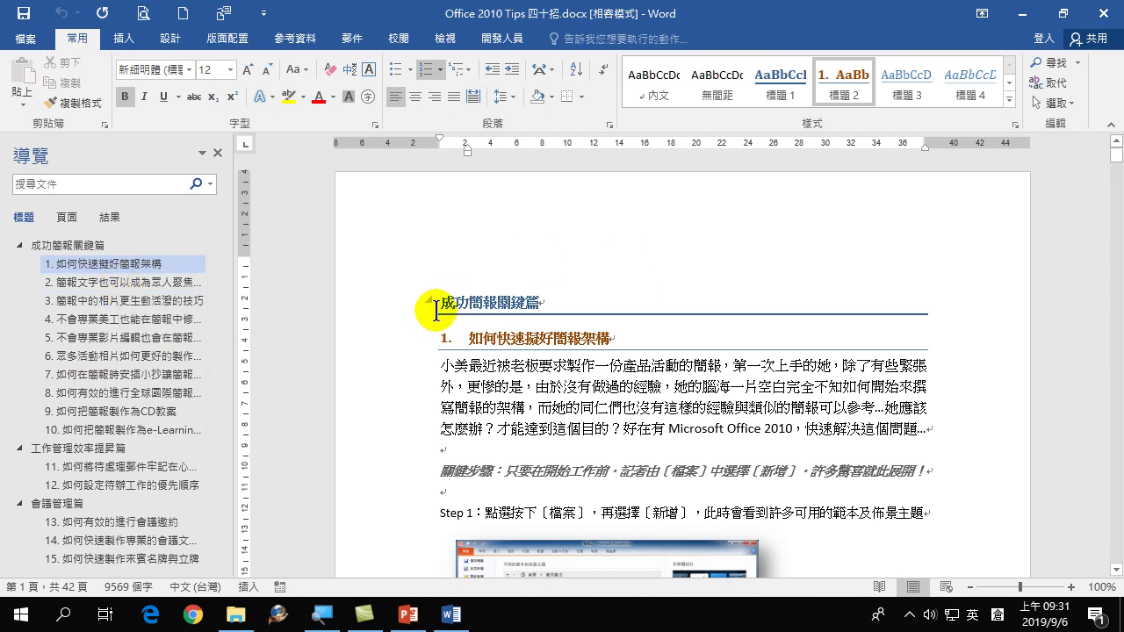
left_click_drag(440, 303, 540, 304)
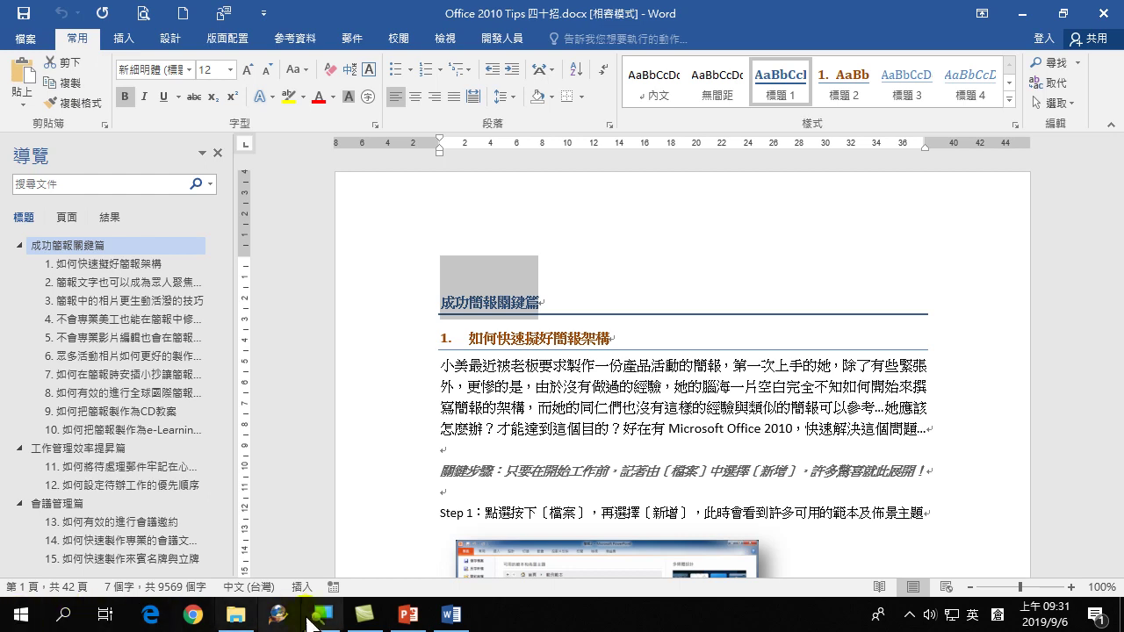
Step: Switch to PowerPoint and create a new blank presentation
left_click(409, 615)
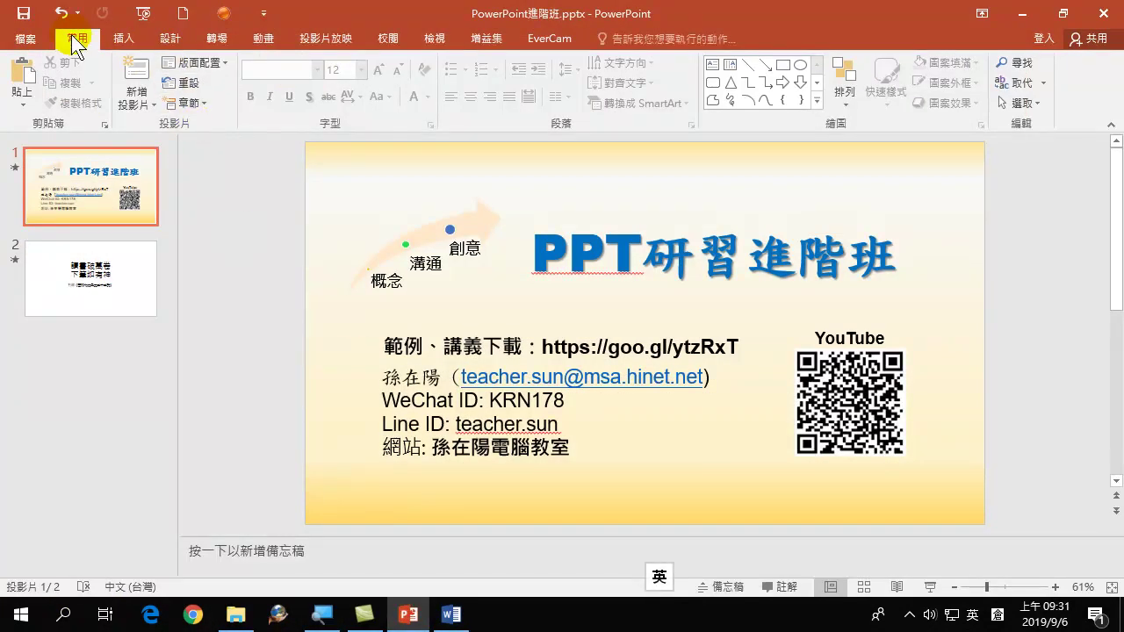
left_click(26, 40)
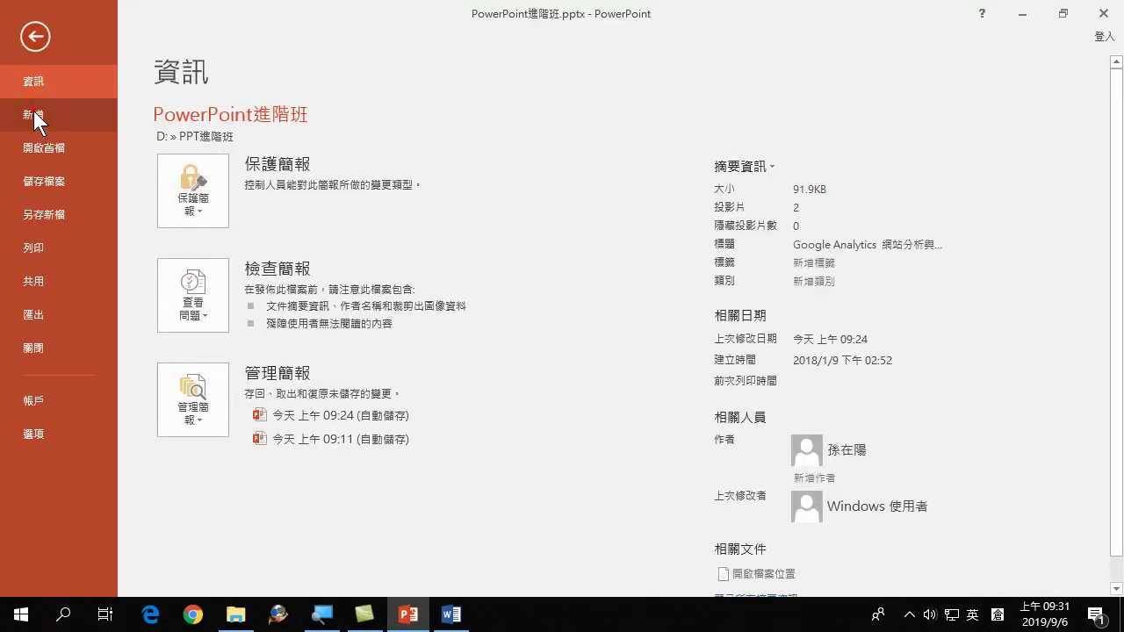
left_click(35, 115)
left_click(237, 269)
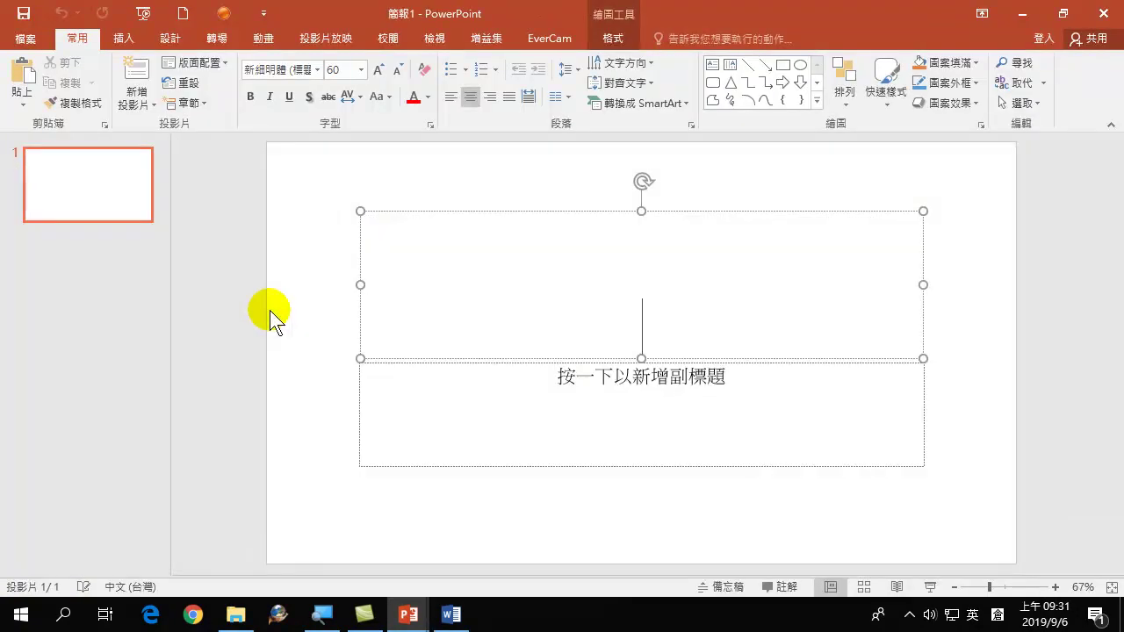
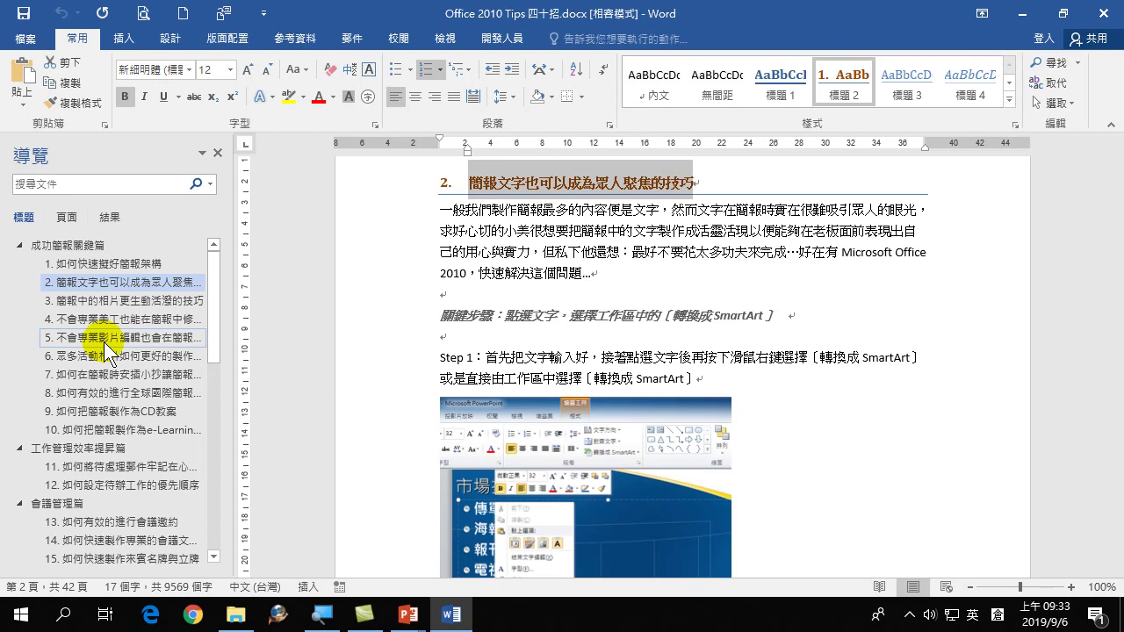
Step: Close the open PowerPoint presentations 簡報1 and PowerPoint進階班.pptx without saving
left_click(407, 614)
mouse_move(579, 489)
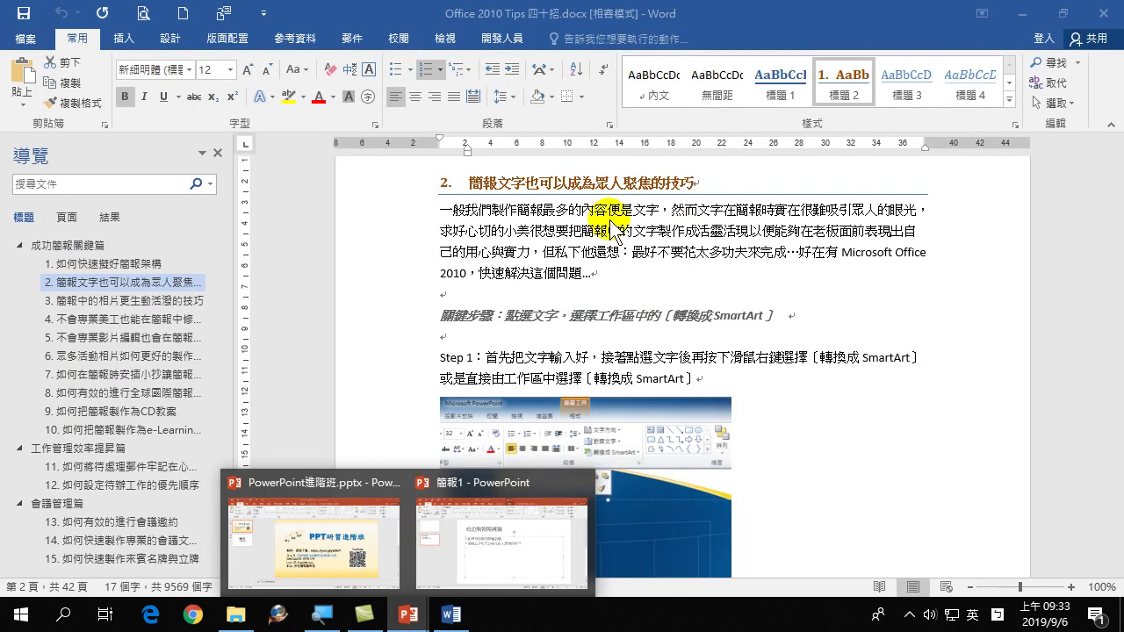
left_click(408, 614)
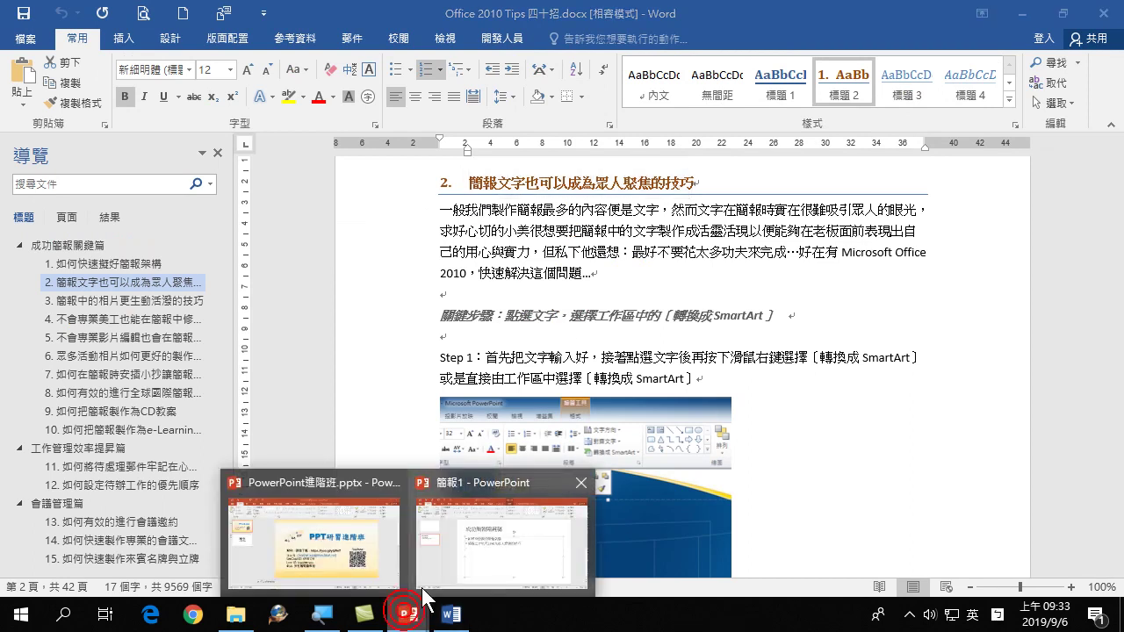
left_click(499, 539)
left_click(562, 327)
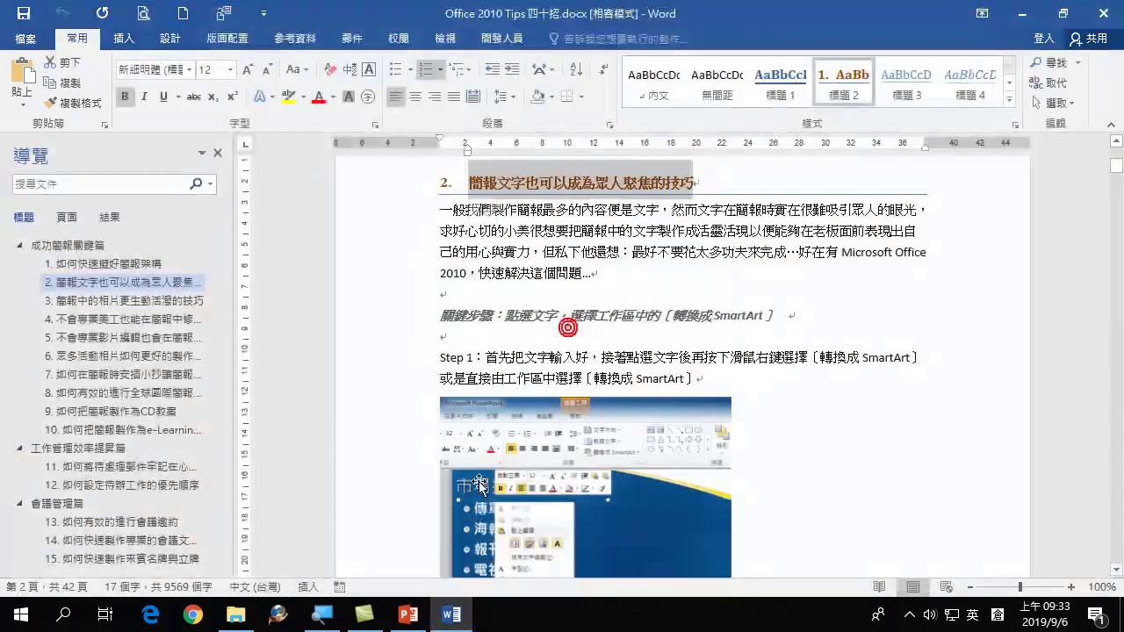
left_click(407, 615)
left_click(1101, 14)
left_click(556, 343)
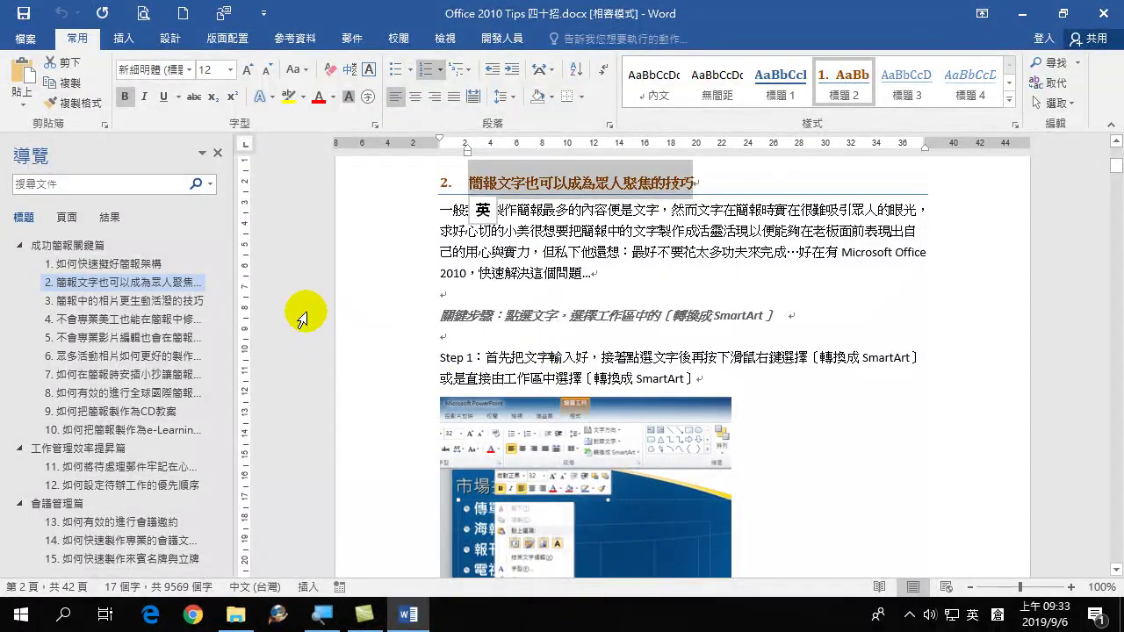
Step: Check the styles of the heading 成功簡報關鍵篇 and of the numbered headings 1 and 2 beneath it
scroll(453, 291, "up", 12)
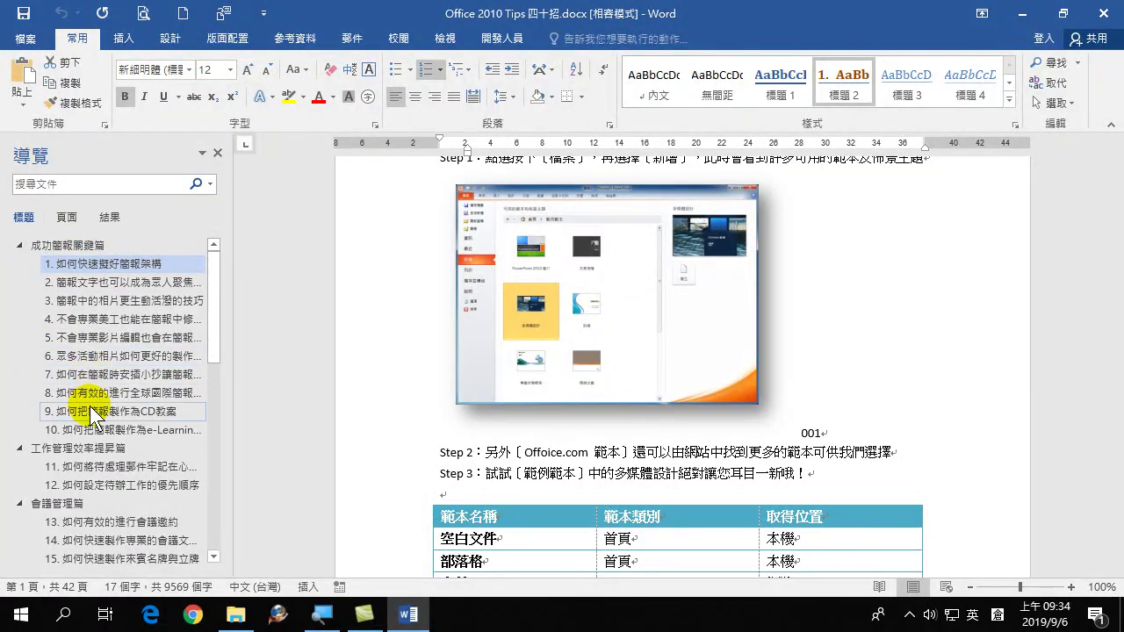
left_click(75, 245)
left_click(489, 208)
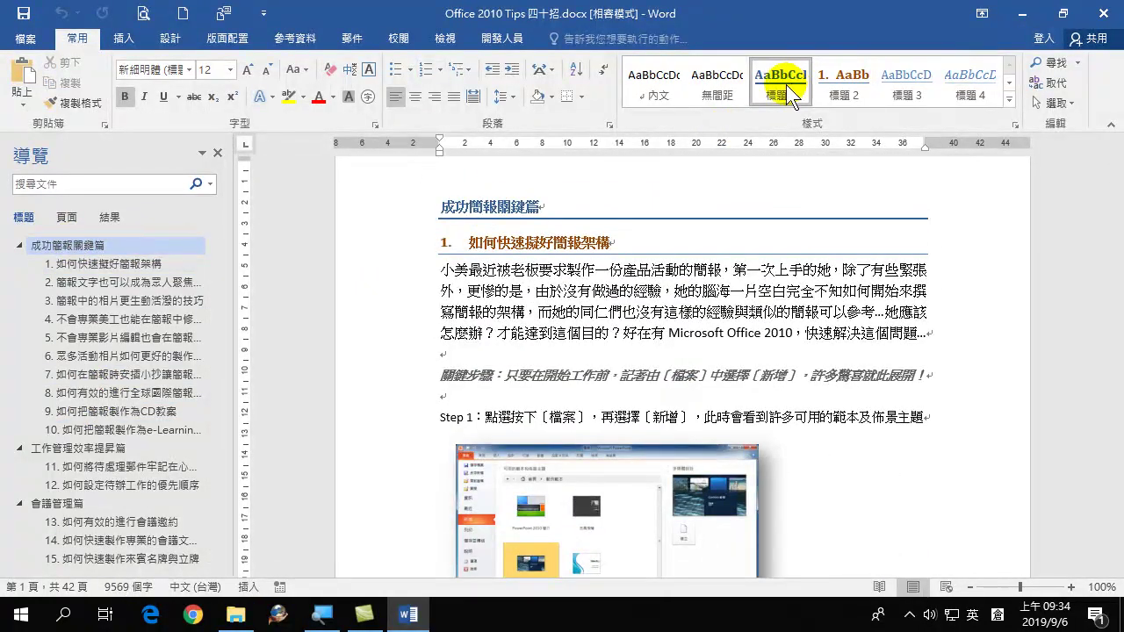
left_click(123, 265)
left_click(536, 169)
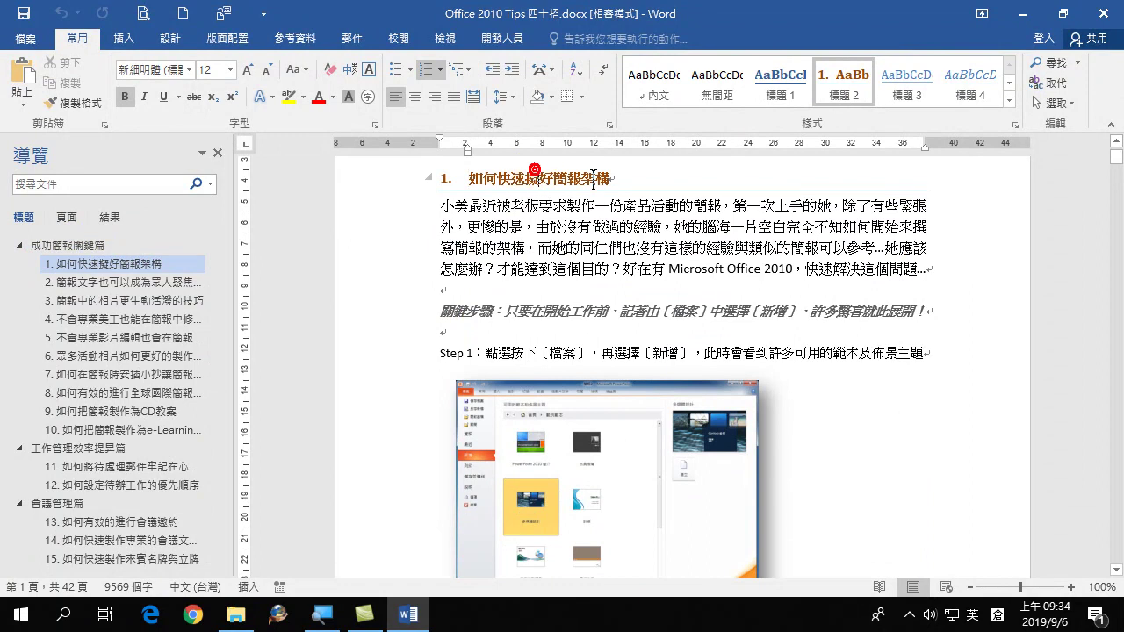
scroll(635, 243, "up", 3)
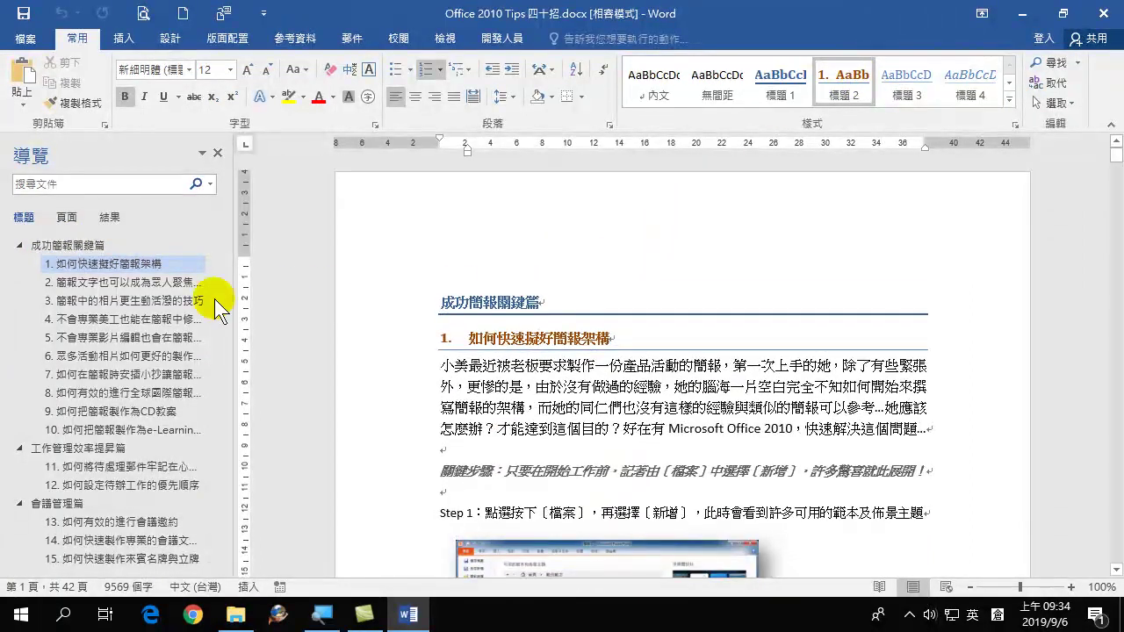
left_click(123, 281)
left_click(544, 176)
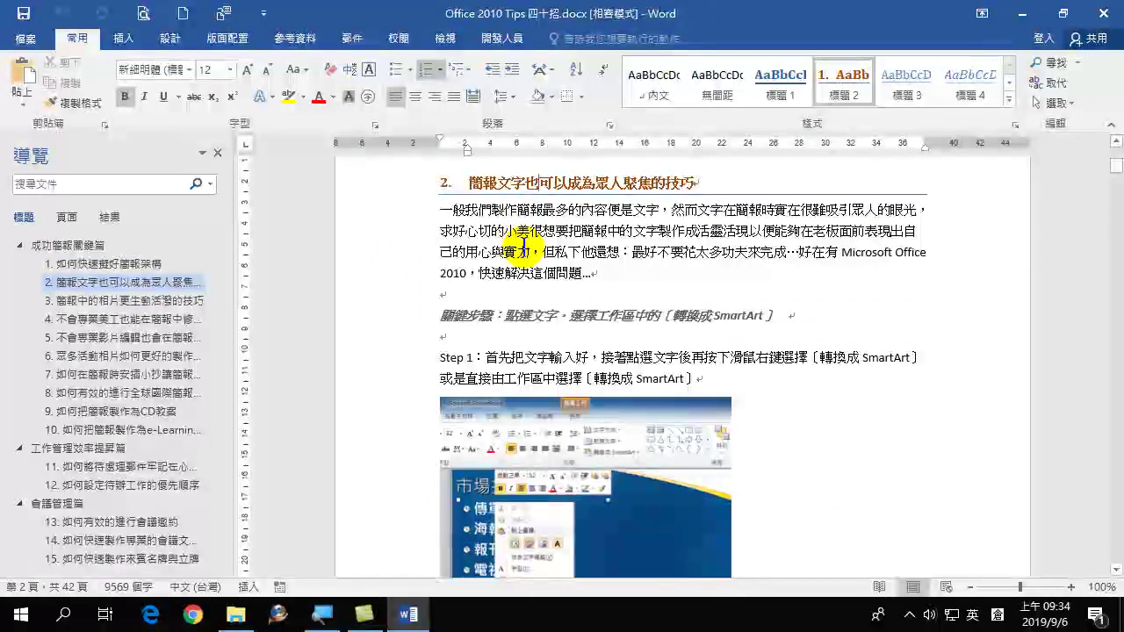
scroll(522, 250, "up", 5)
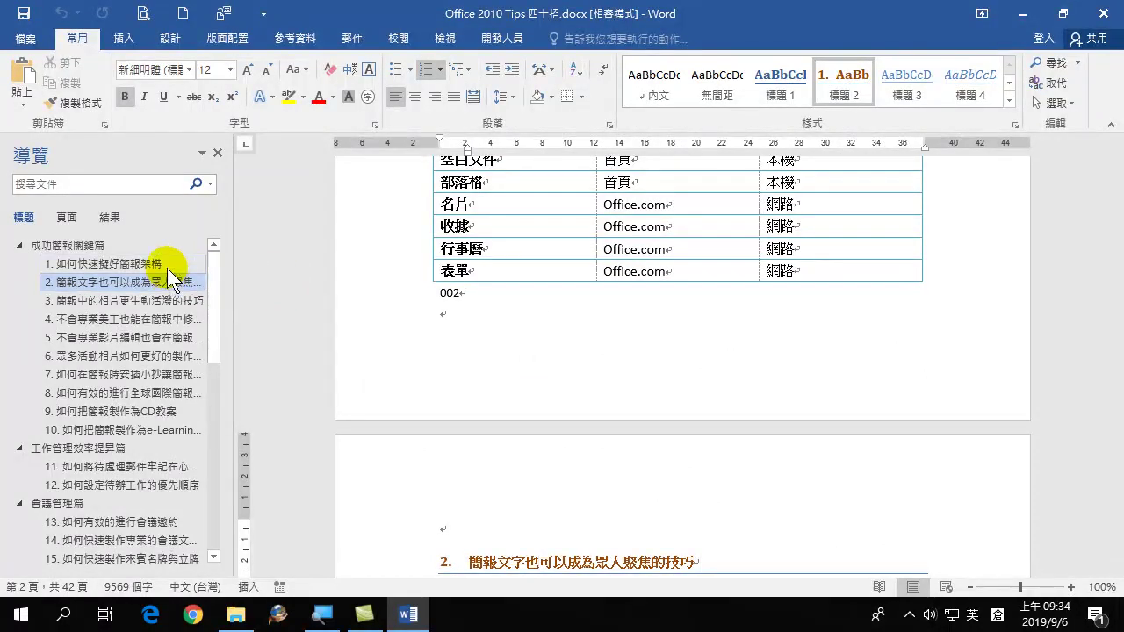
Step: Open the Quick Access Toolbar customization in the Word options and move the dialog aside to uncover that toolbar
left_click(226, 14)
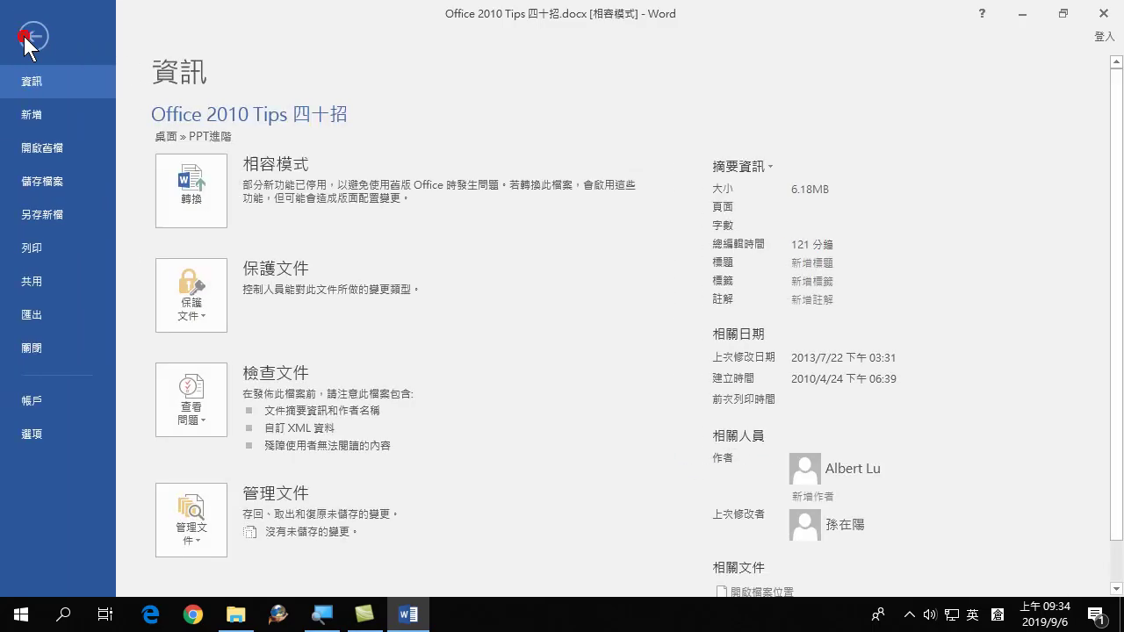
left_click(26, 40)
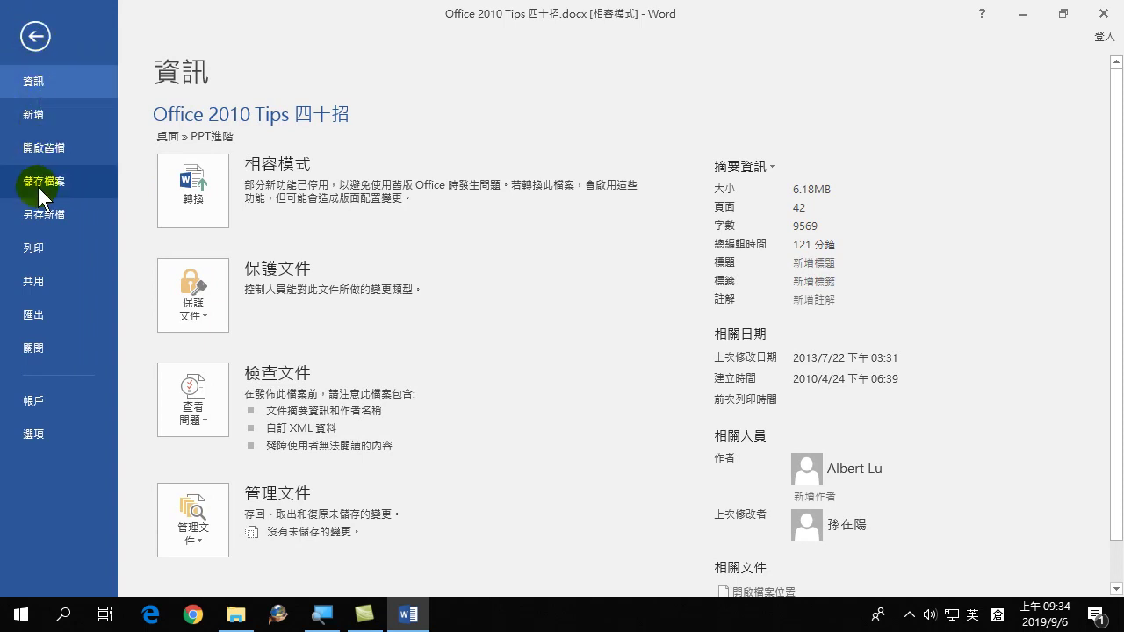
left_click(33, 435)
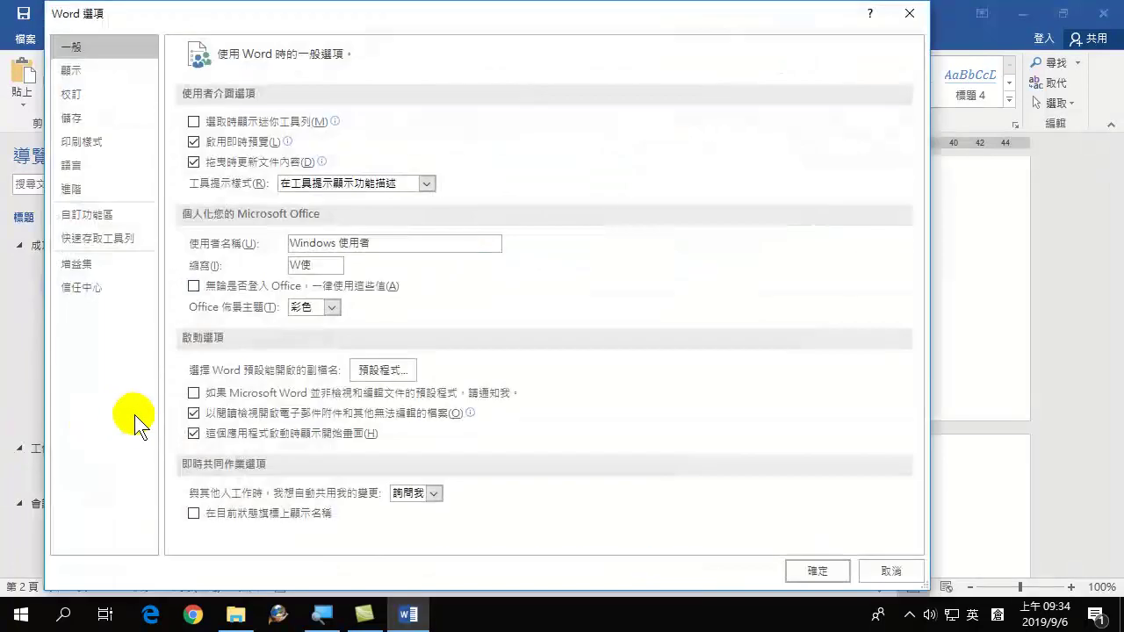
left_click(86, 237)
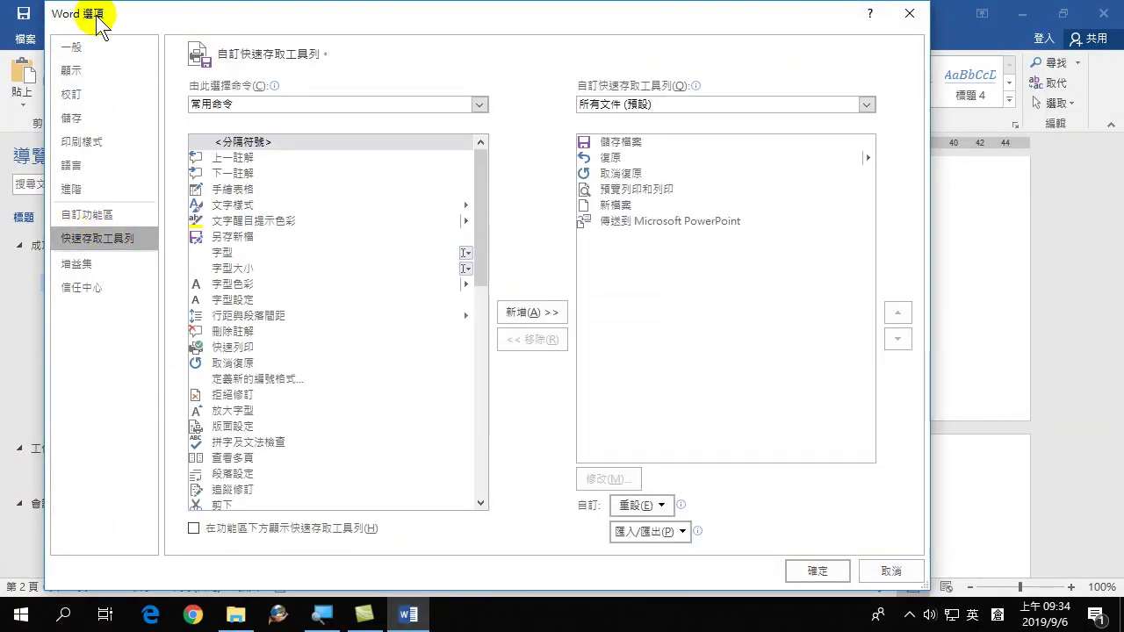
left_click_drag(144, 22, 303, 22)
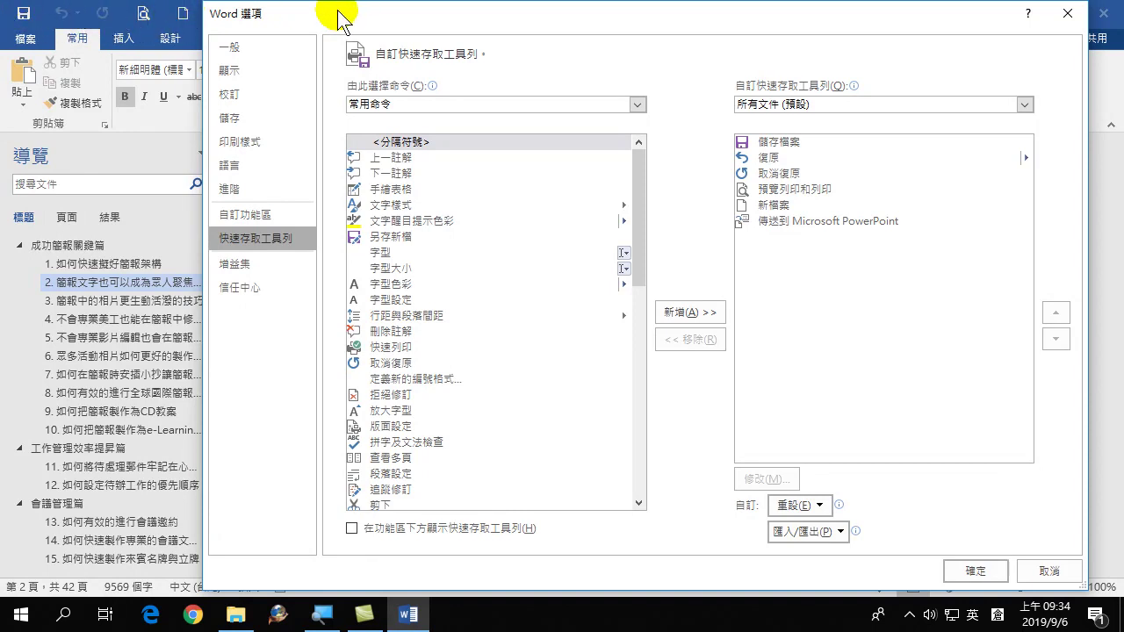
left_click_drag(338, 18, 395, 18)
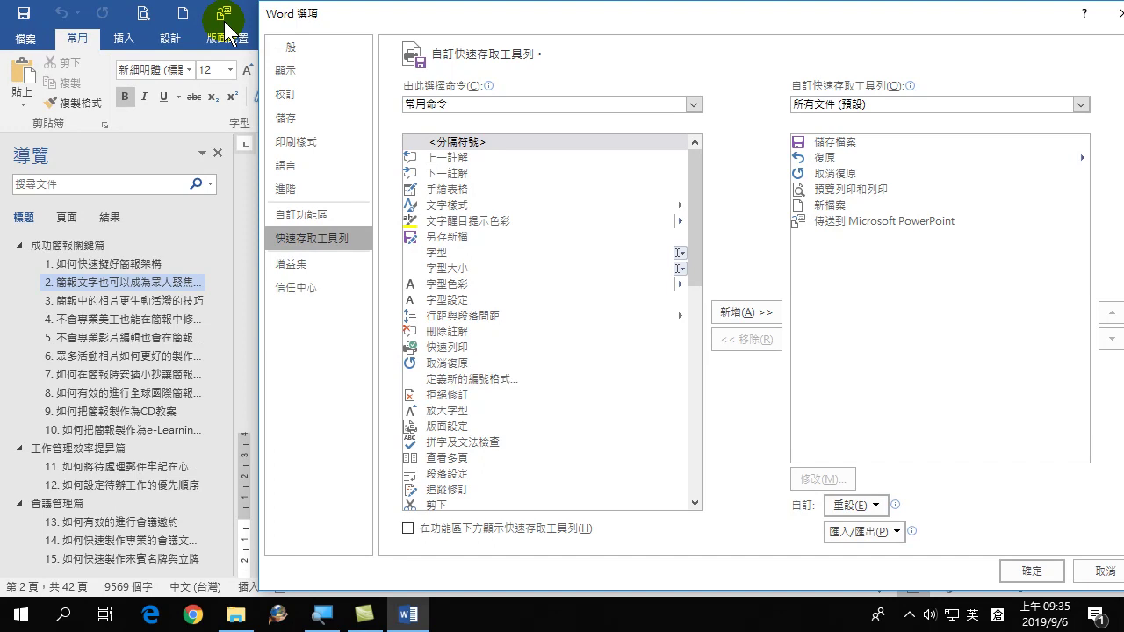
Step: Locate 傳送到 Microsoft PowerPoint among the 不在功能區的命令 commands, select it, and confirm the Word options
left_click(452, 102)
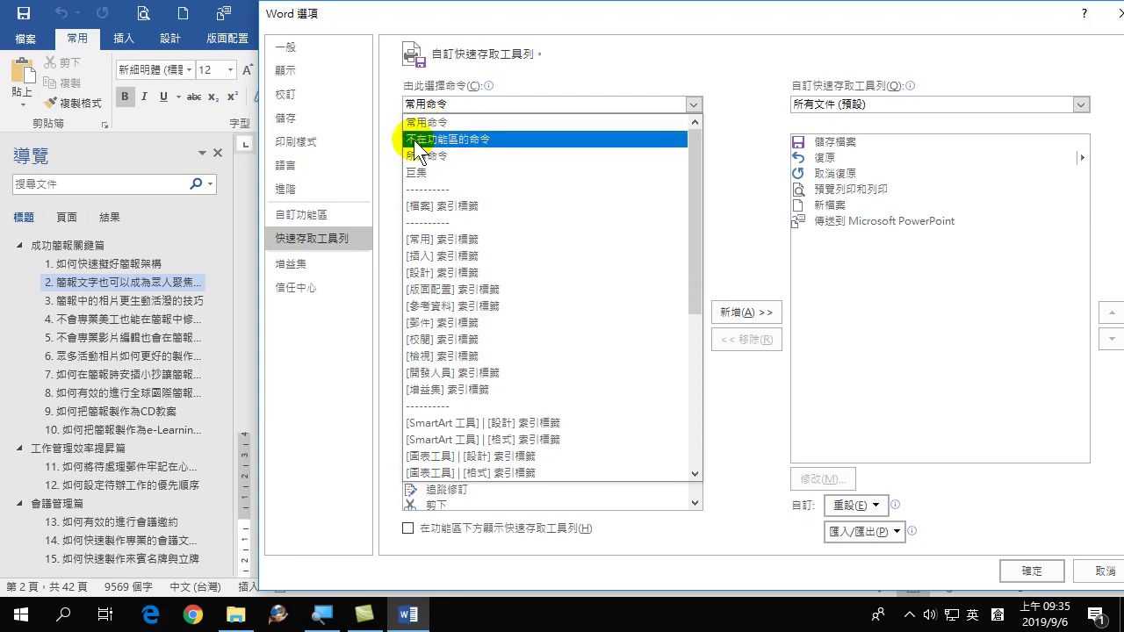
left_click(497, 140)
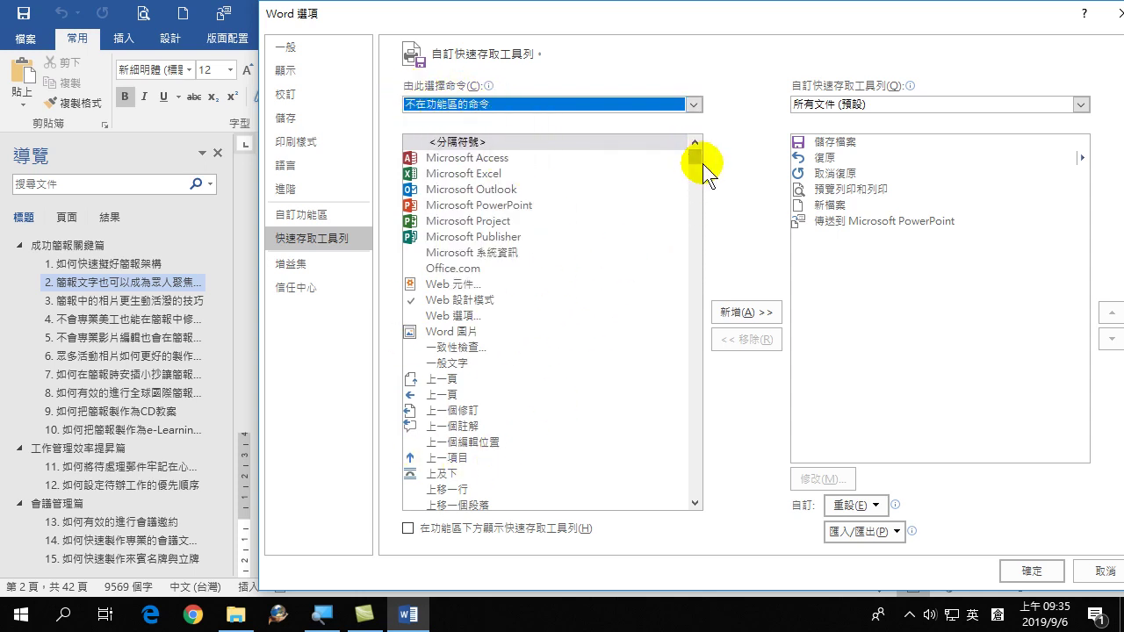
left_click_drag(694, 157, 694, 391)
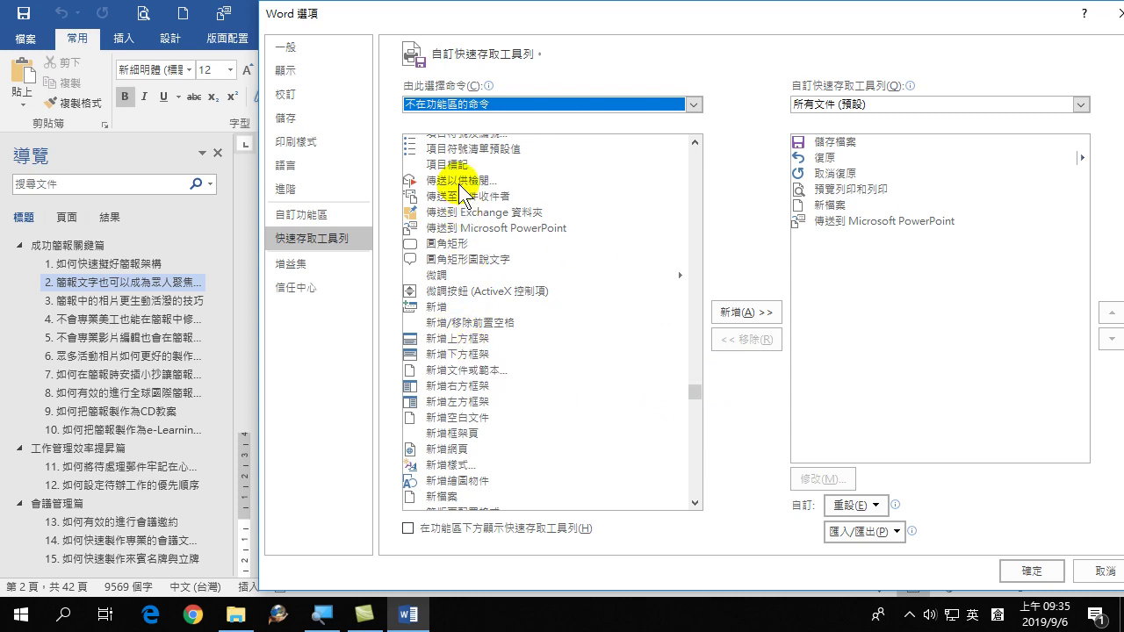
left_click(443, 212)
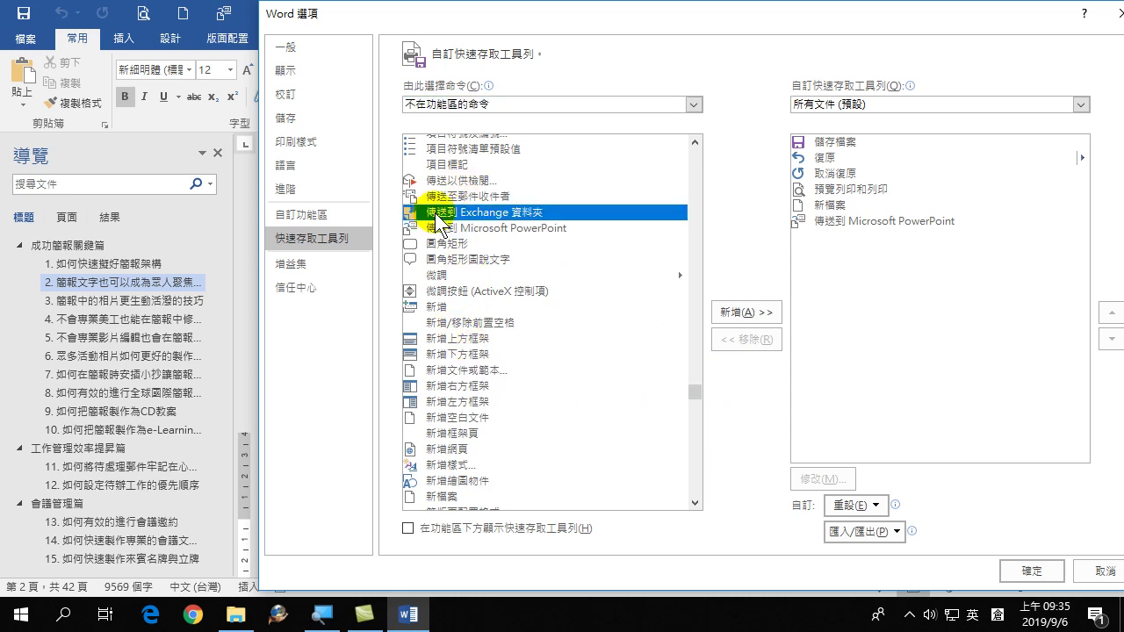
left_click(466, 228)
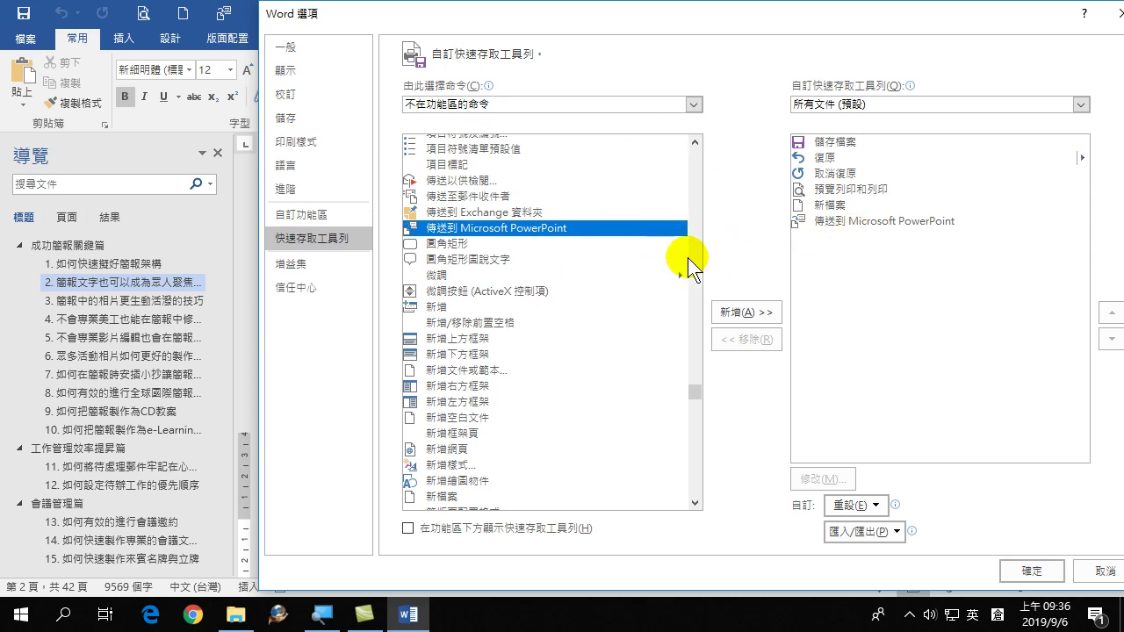
left_click(1034, 572)
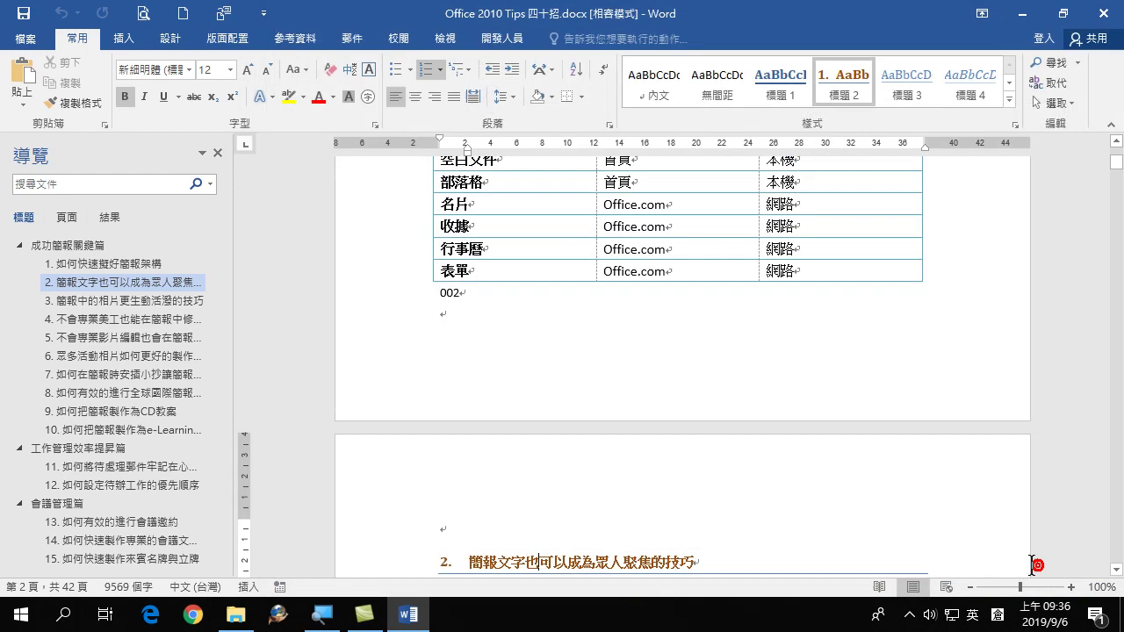
Step: Send the Word document to Microsoft PowerPoint and switch to the presentation generated from its headings
left_click(224, 9)
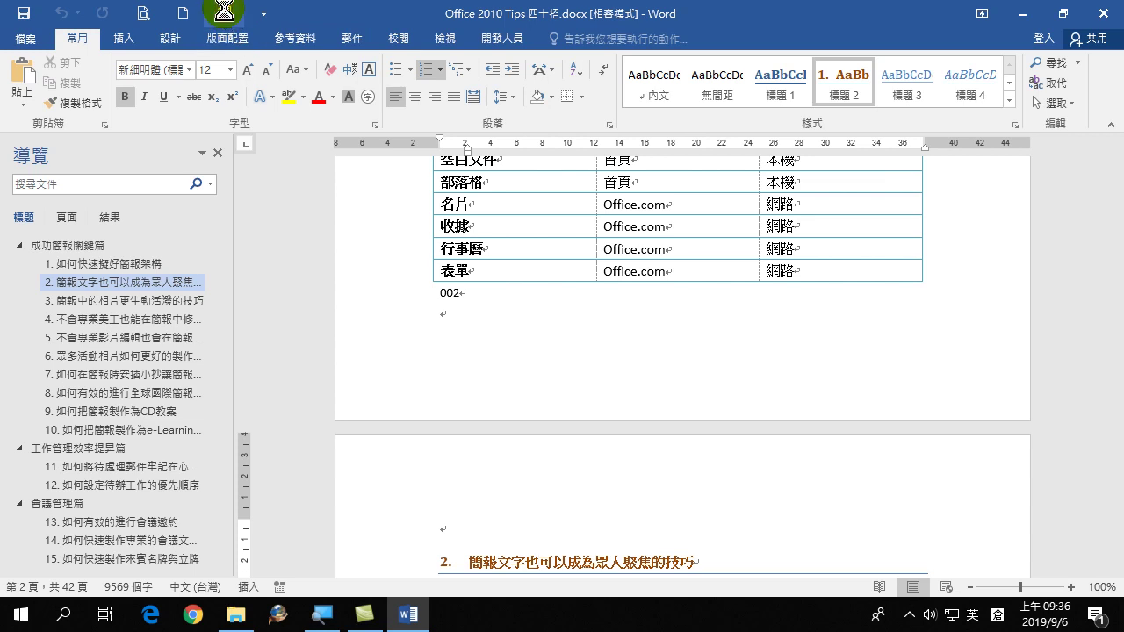
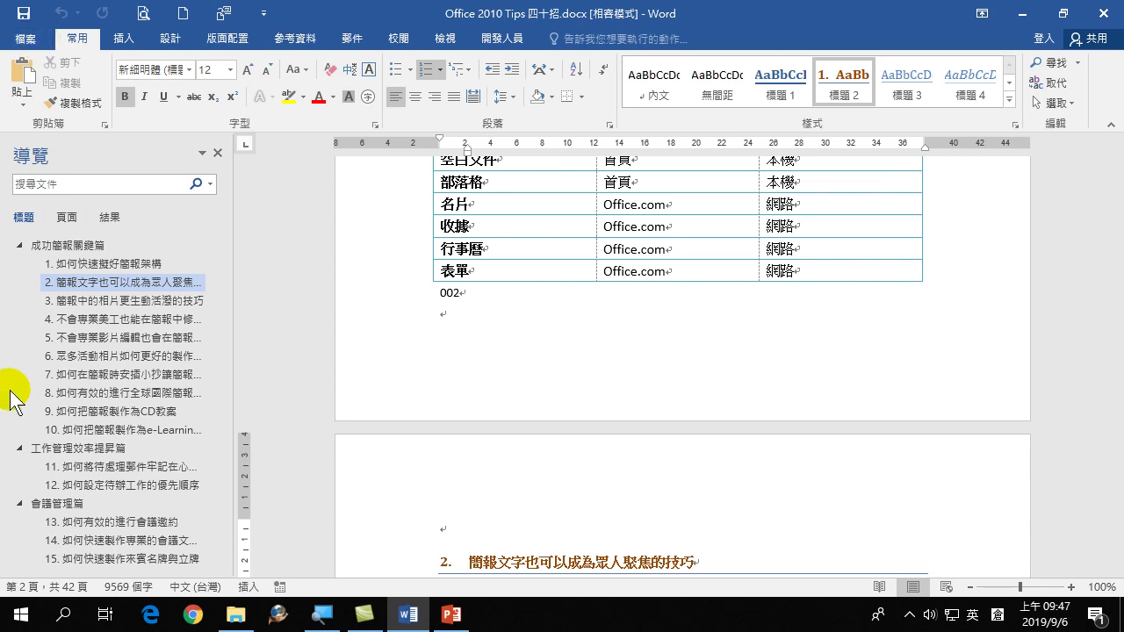
left_click(451, 616)
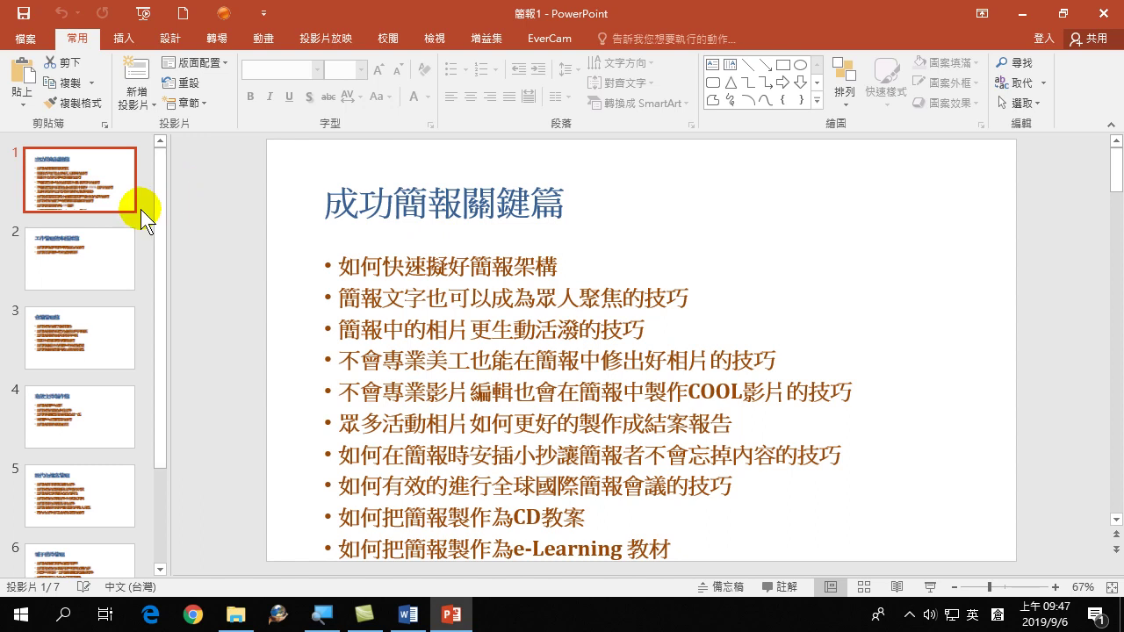
Step: Browse PowerPoint's featured templates for new presentations through to the end of the gallery
left_click(24, 44)
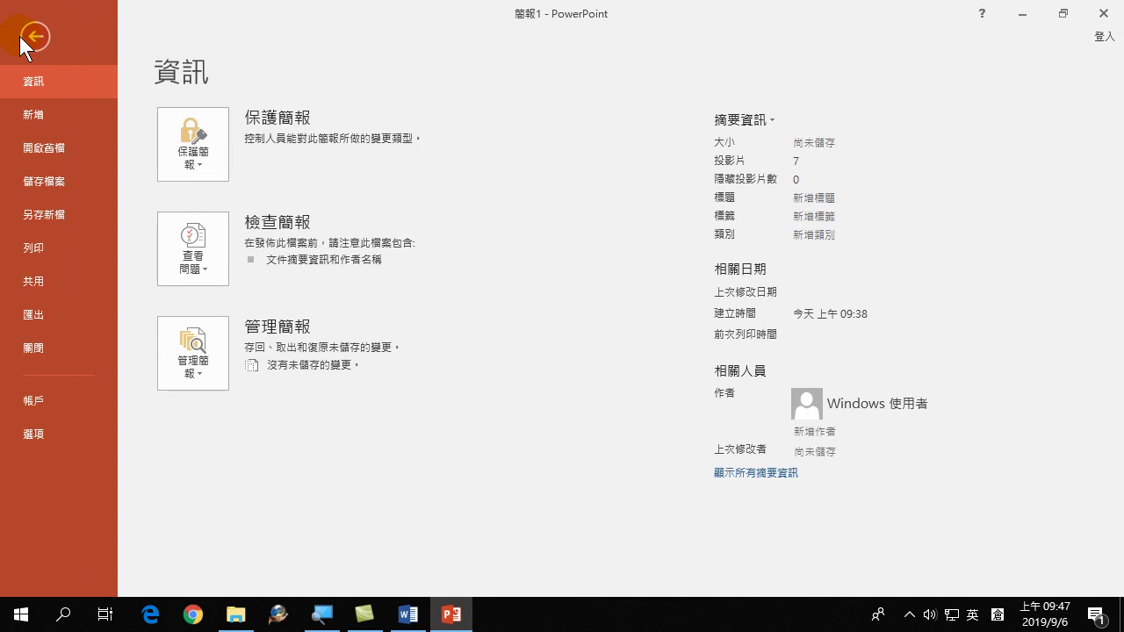
left_click(43, 112)
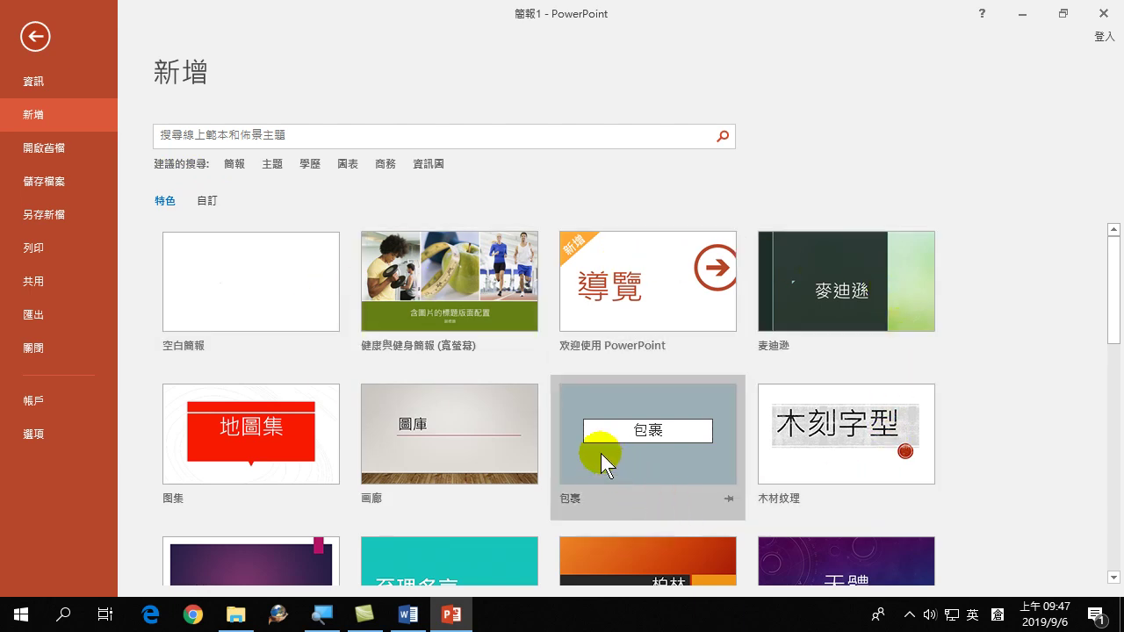
scroll(600, 453, "down", 2)
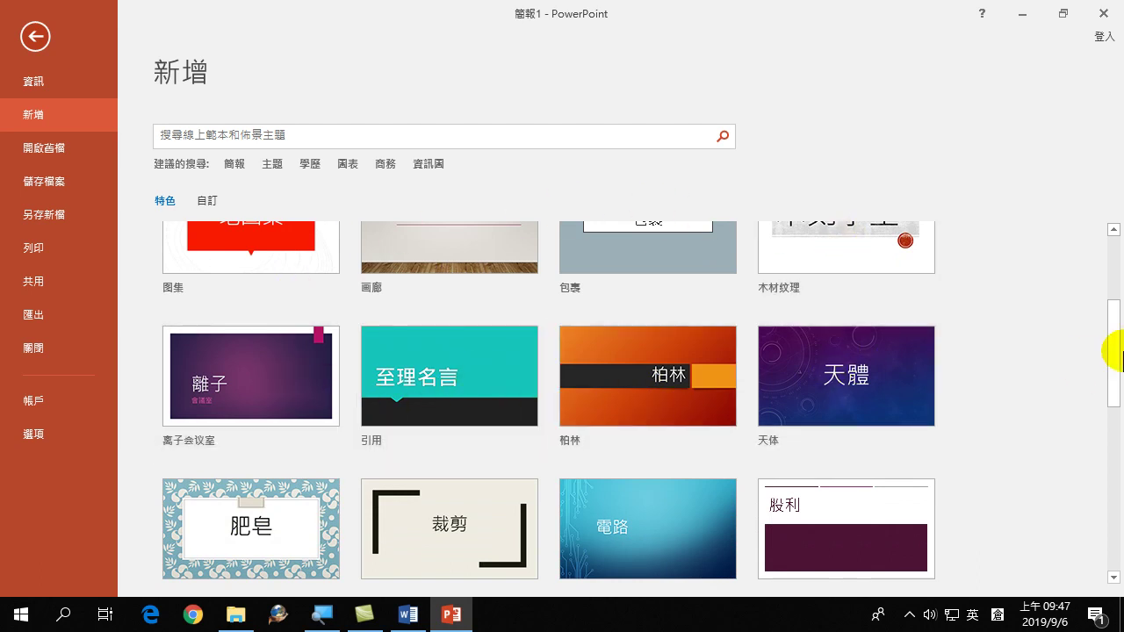
left_click_drag(1110, 324, 1104, 507)
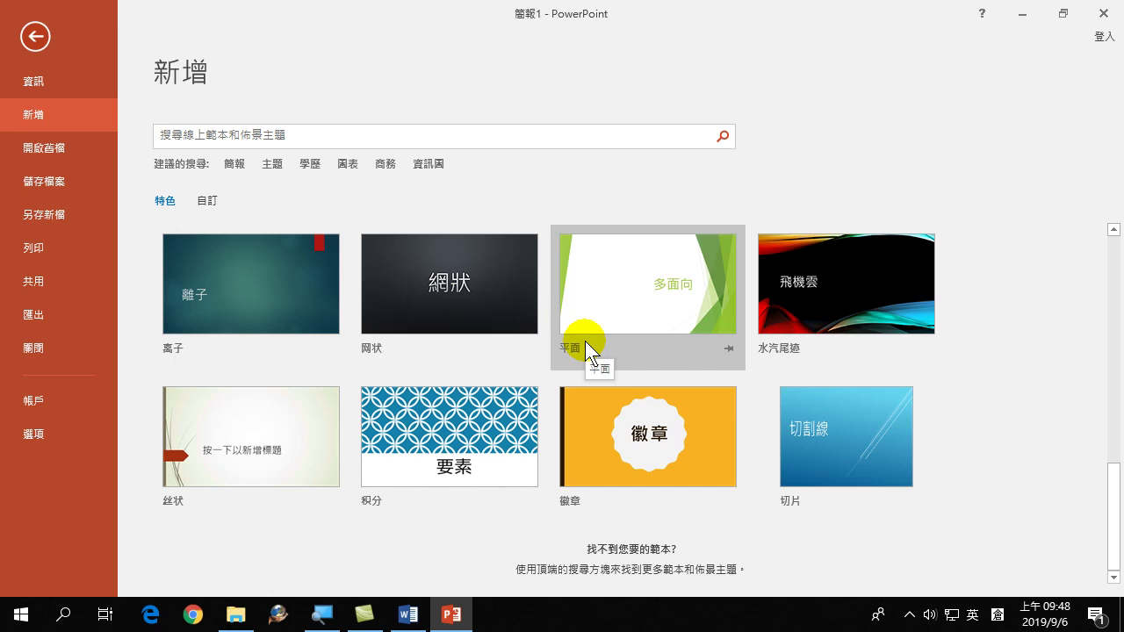
Step: Search the online templates for 簡報 and browse the results, returning to the start of the list
left_click(233, 165)
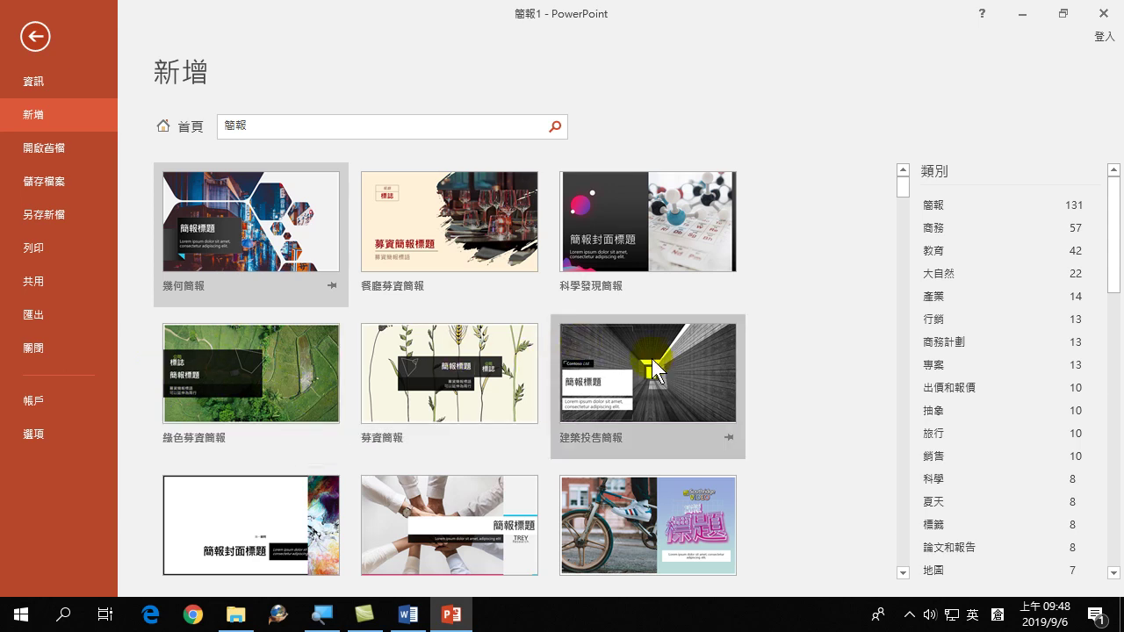
scroll(648, 364, "down", 1)
scroll(646, 360, "down", 1)
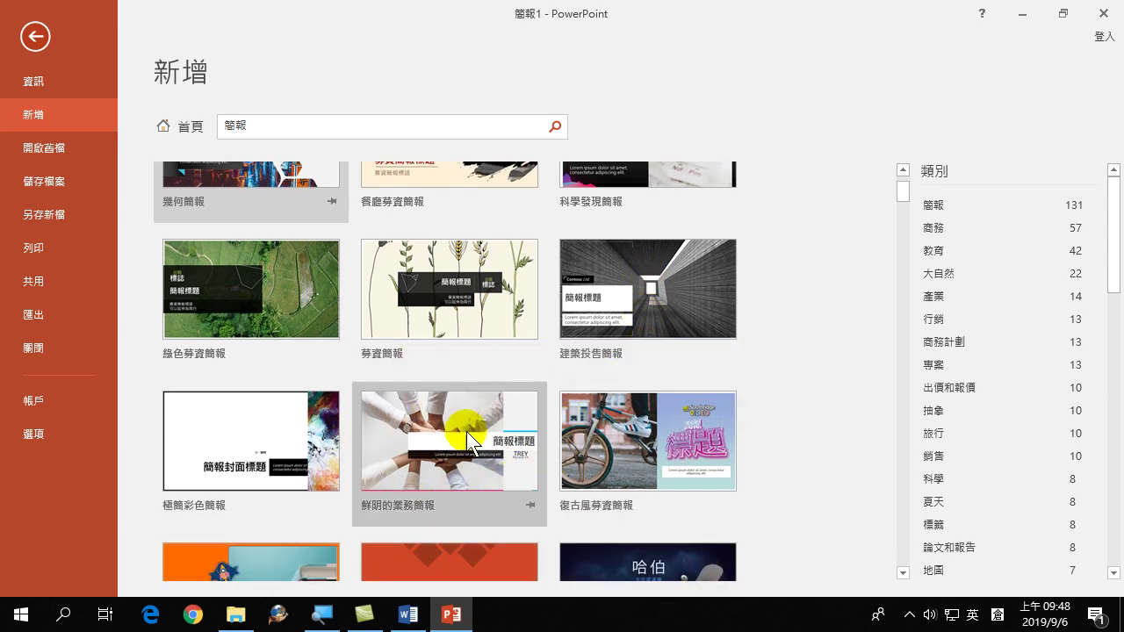
scroll(612, 451, "down", 2)
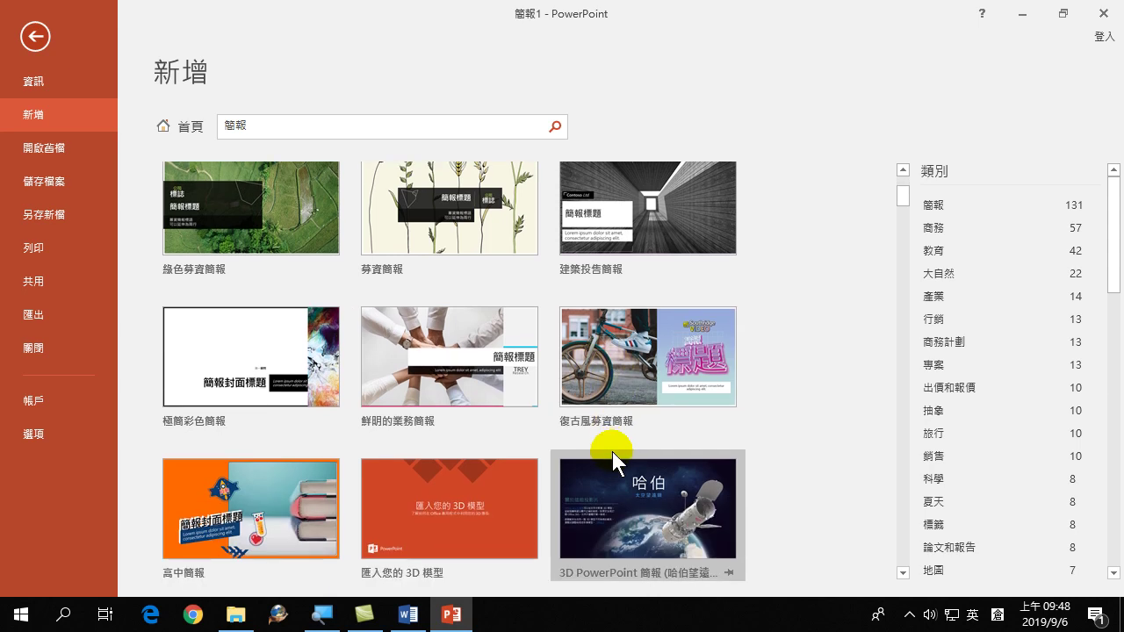
scroll(612, 451, "down", 7)
scroll(544, 430, "down", 4)
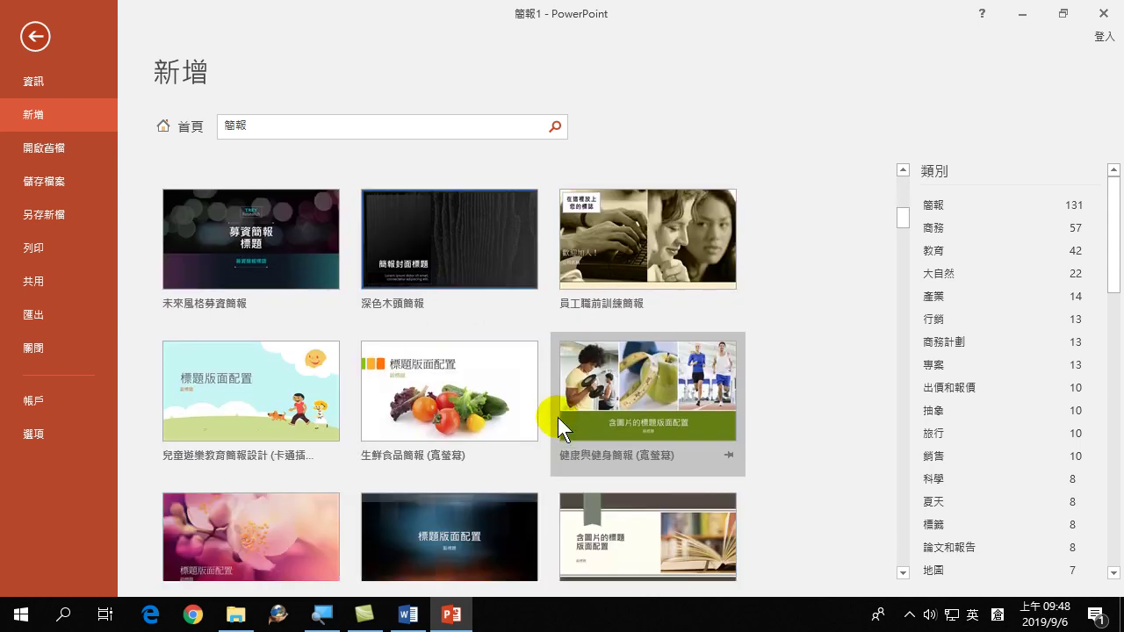
scroll(557, 413, "up", 1)
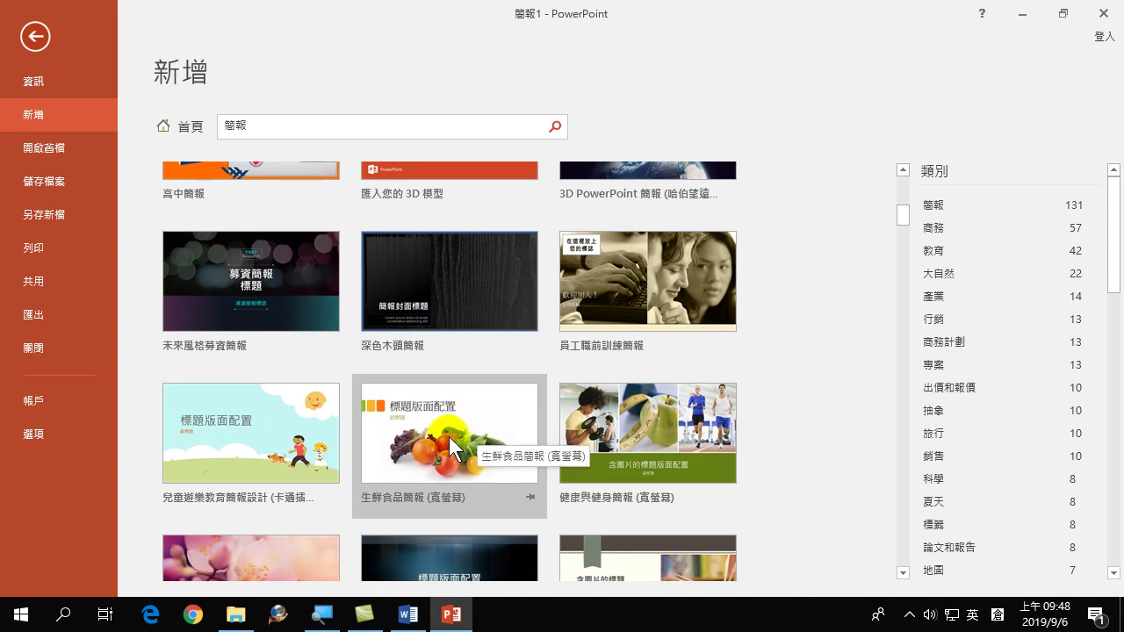
scroll(453, 440, "down", 3)
scroll(453, 440, "down", 5)
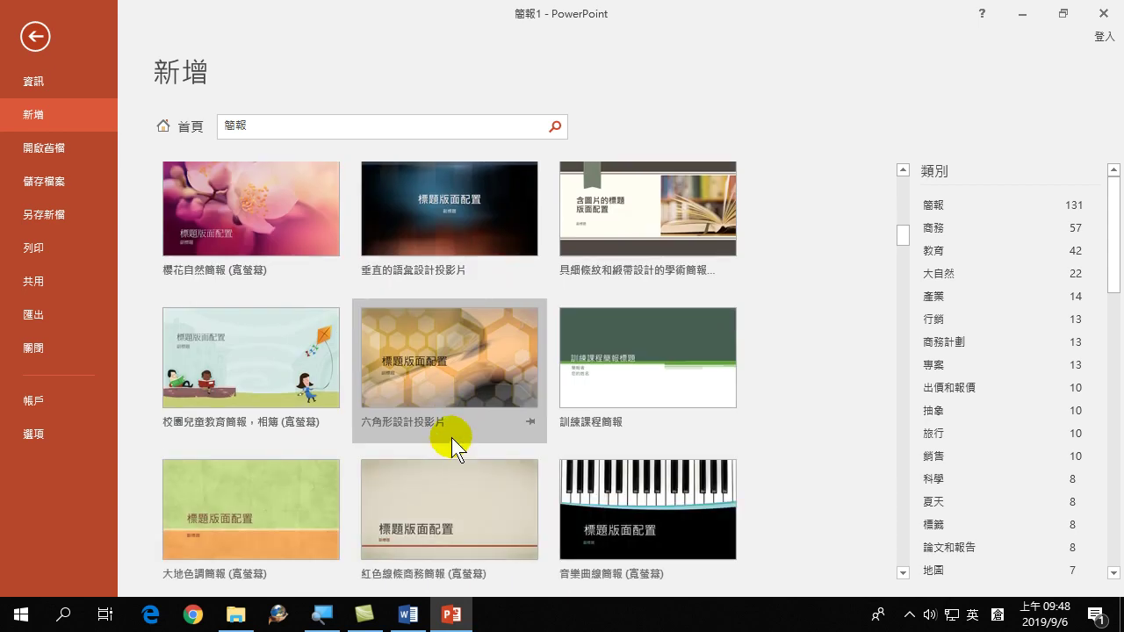
scroll(457, 446, "down", 3)
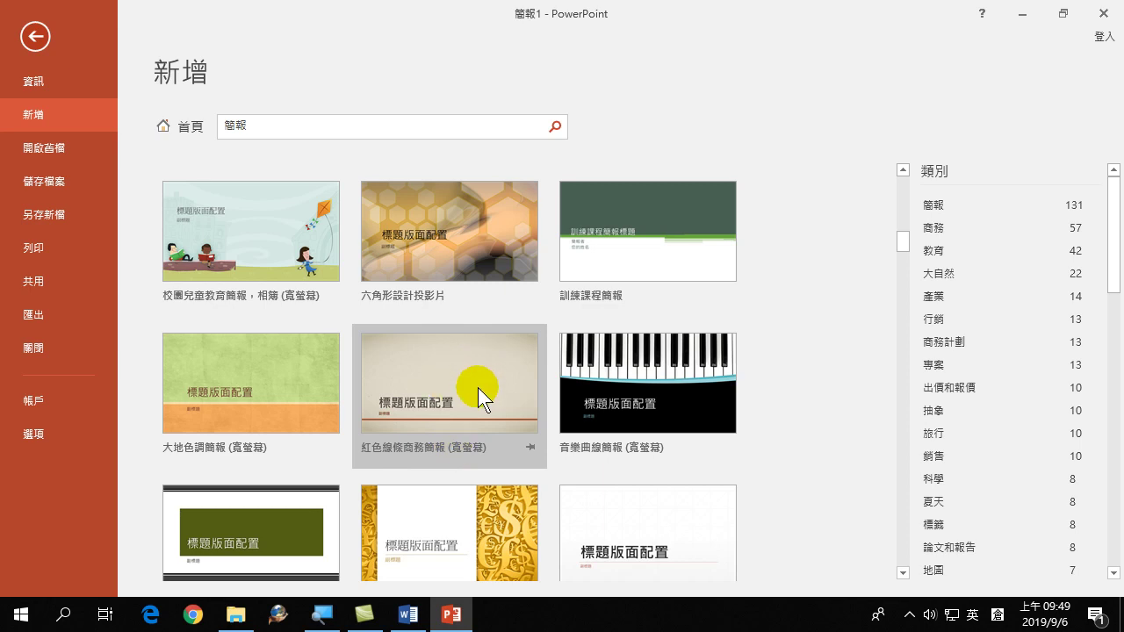
scroll(478, 387, "down", 3)
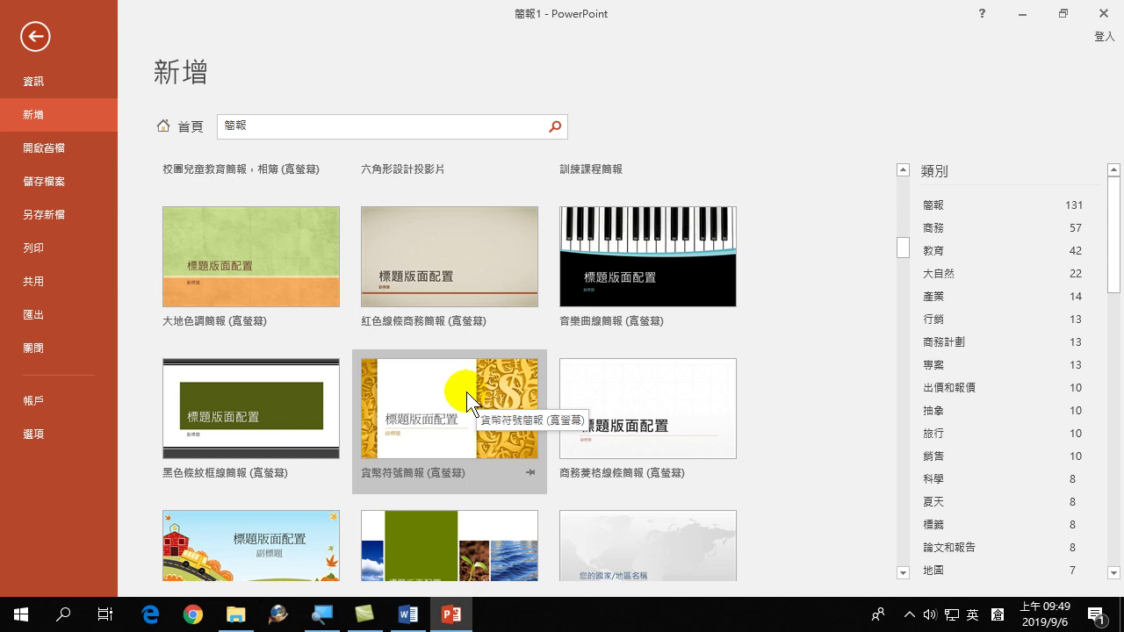
scroll(397, 353, "up", 6)
scroll(397, 359, "up", 10)
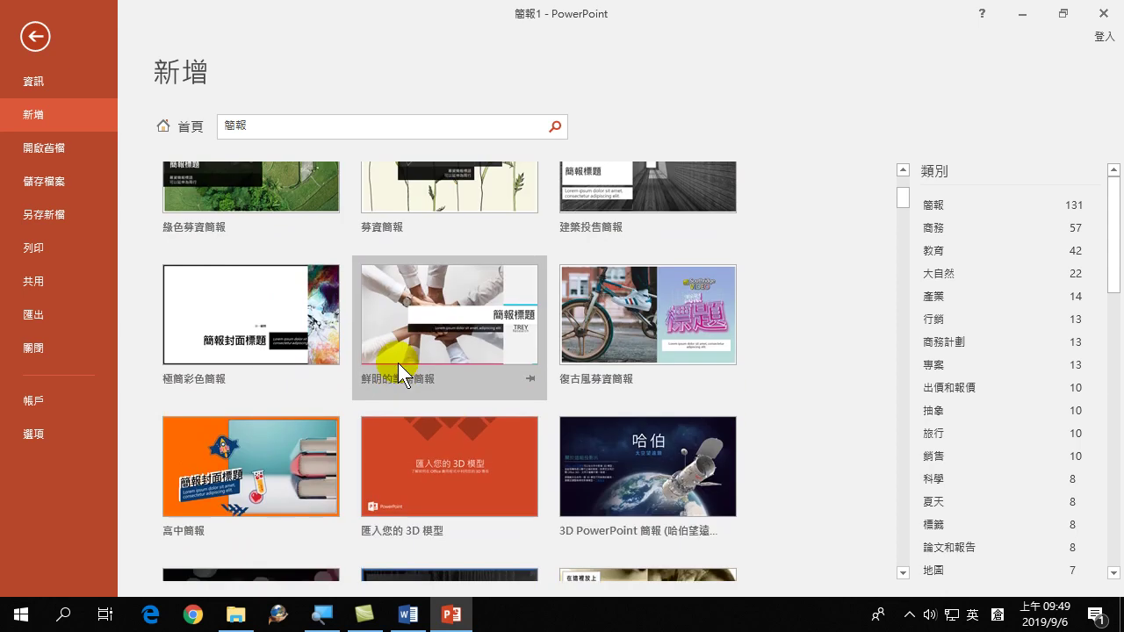
scroll(397, 362, "up", 3)
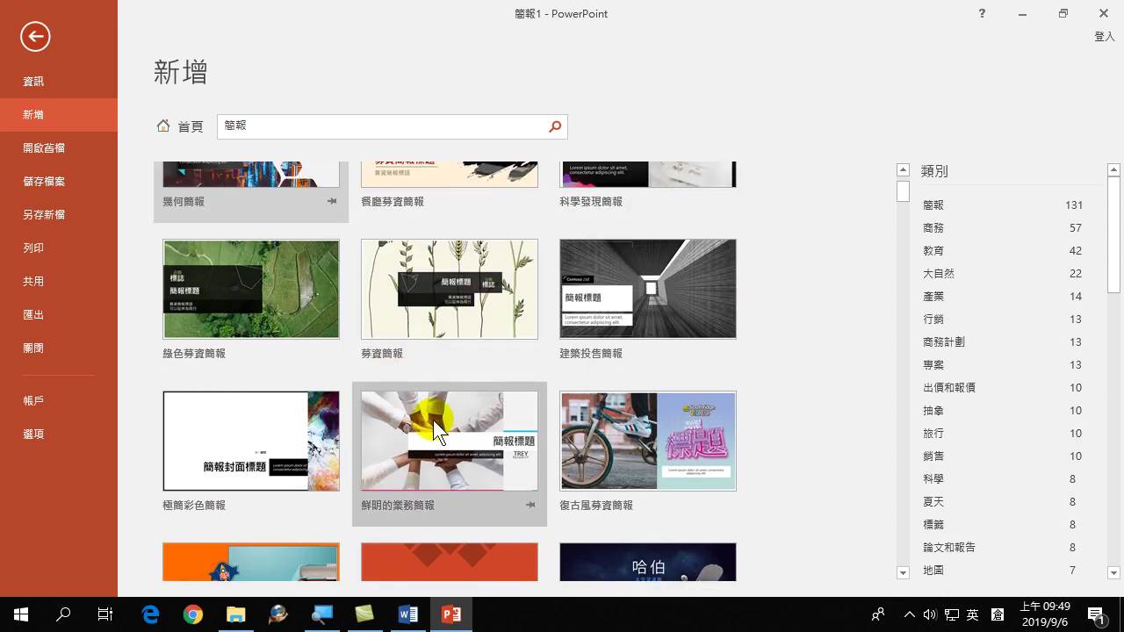
scroll(415, 437, "up", 2)
scroll(414, 438, "down", 5)
scroll(415, 437, "up", 5)
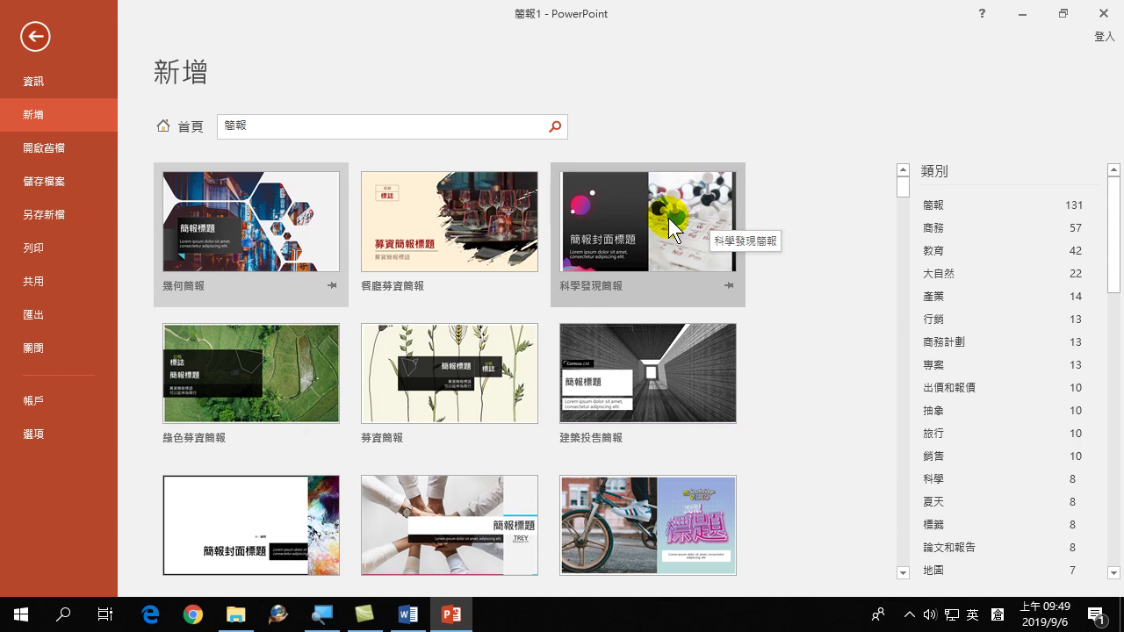
Step: Create a presentation from the 科學發現簡報 template and select the cover slide's title text
left_click(640, 220)
left_click(760, 413)
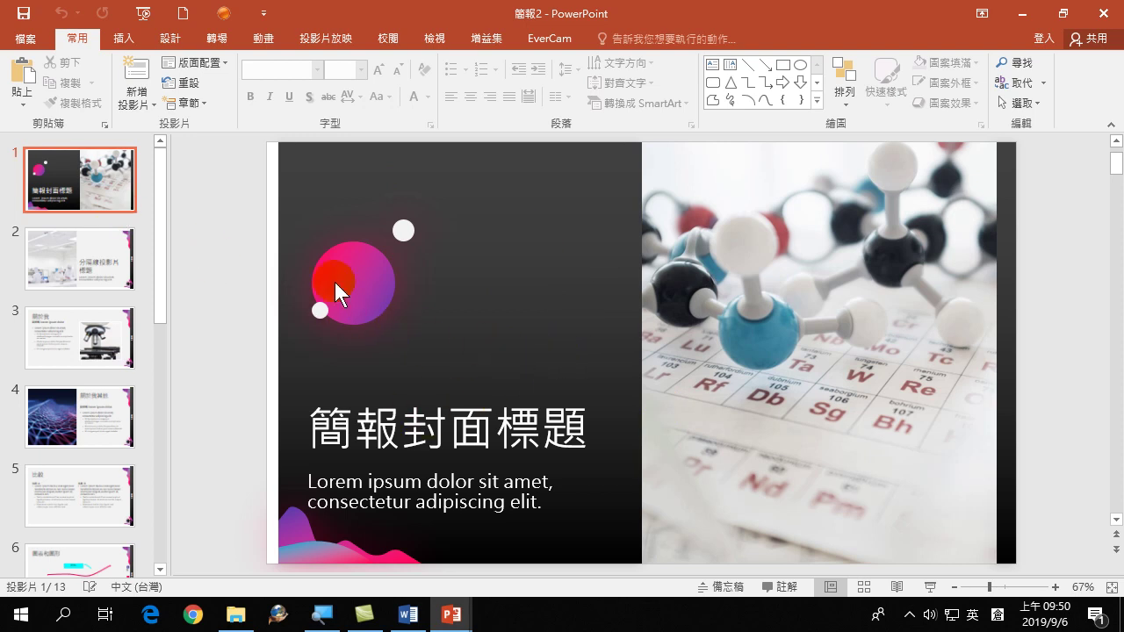
left_click(323, 426)
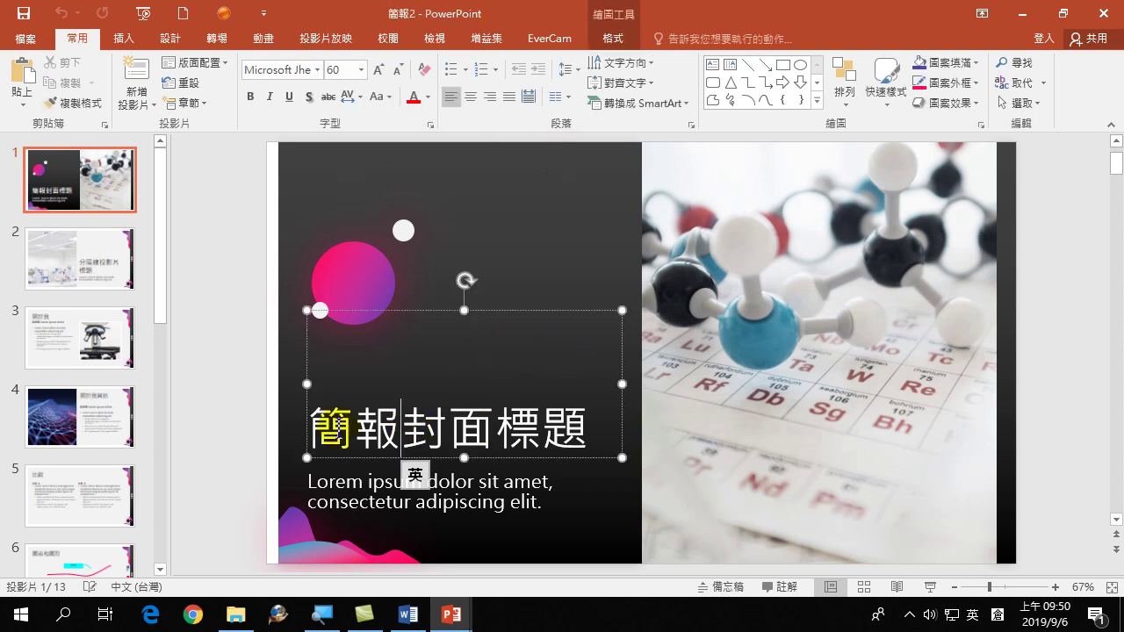
left_click_drag(324, 426, 575, 429)
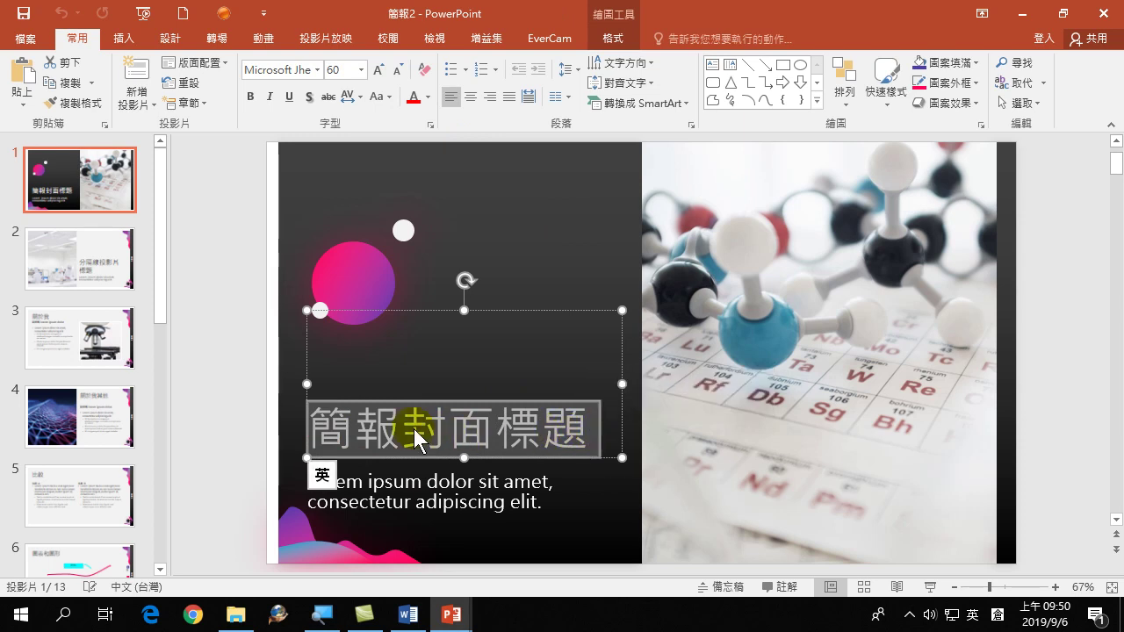
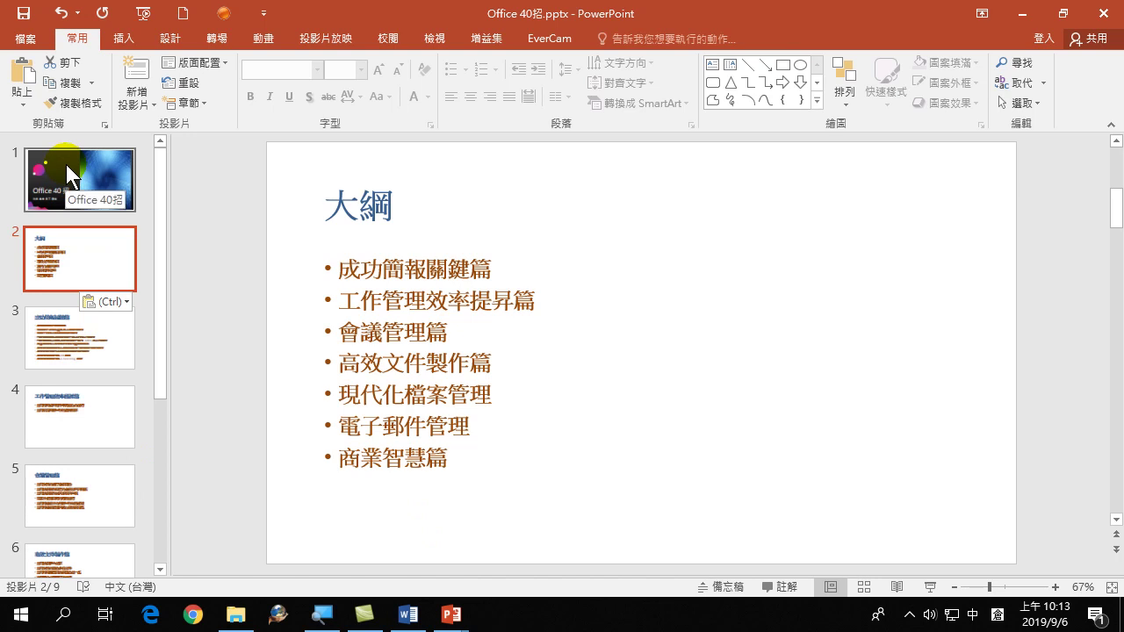
Step: Review the cover slide and the 大綱 slide of the Office 40招 presentation
left_click(93, 180)
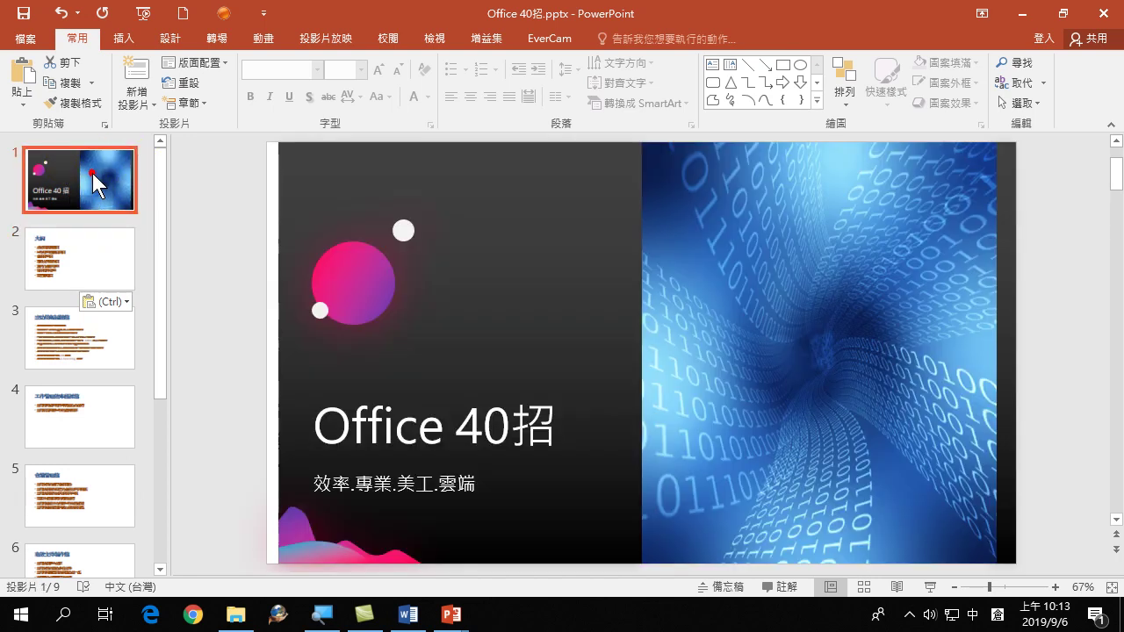
left_click(63, 263)
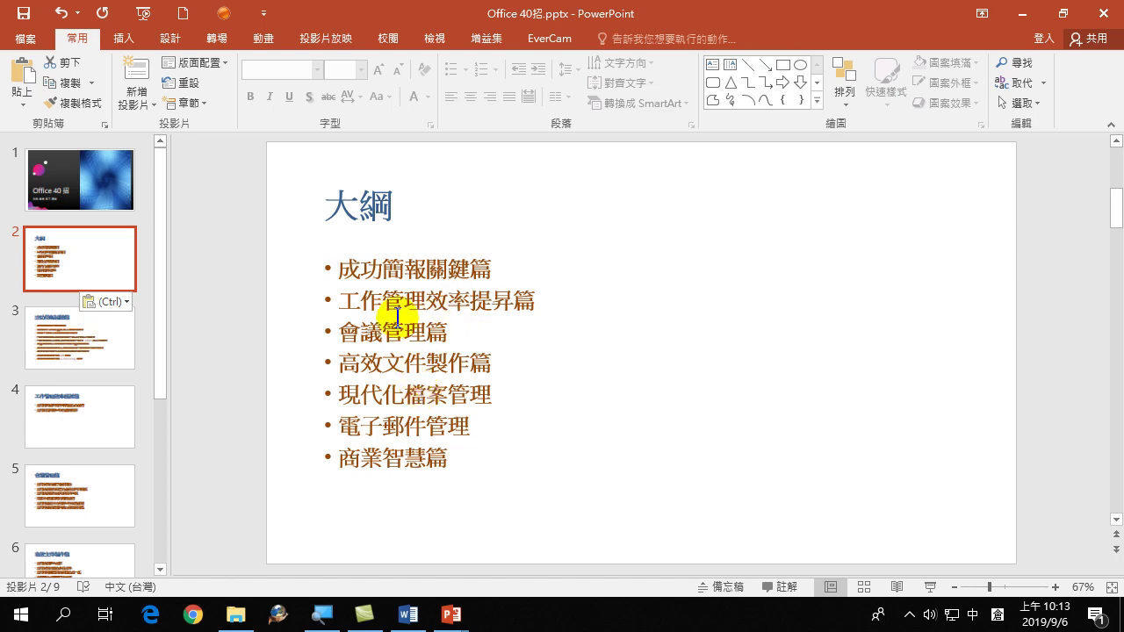
Step: Switch to the Office 2010 Tips 四十招 document in Word and undo all of its recorded edits
left_click(407, 615)
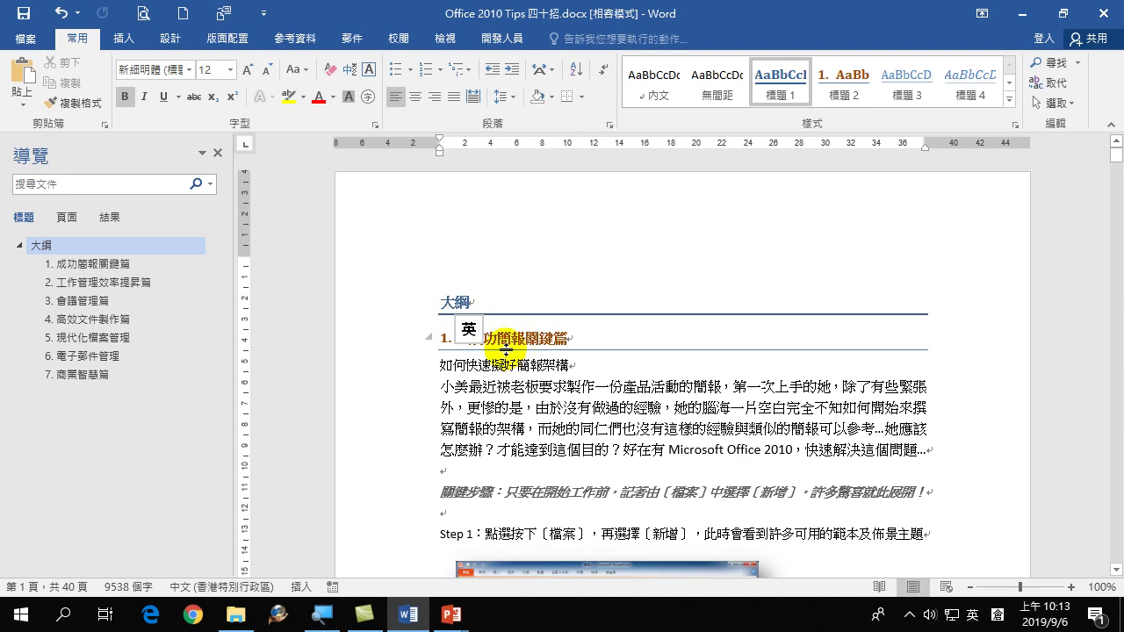
left_click(61, 14)
left_click(61, 14)
left_click(62, 14)
left_click(62, 14)
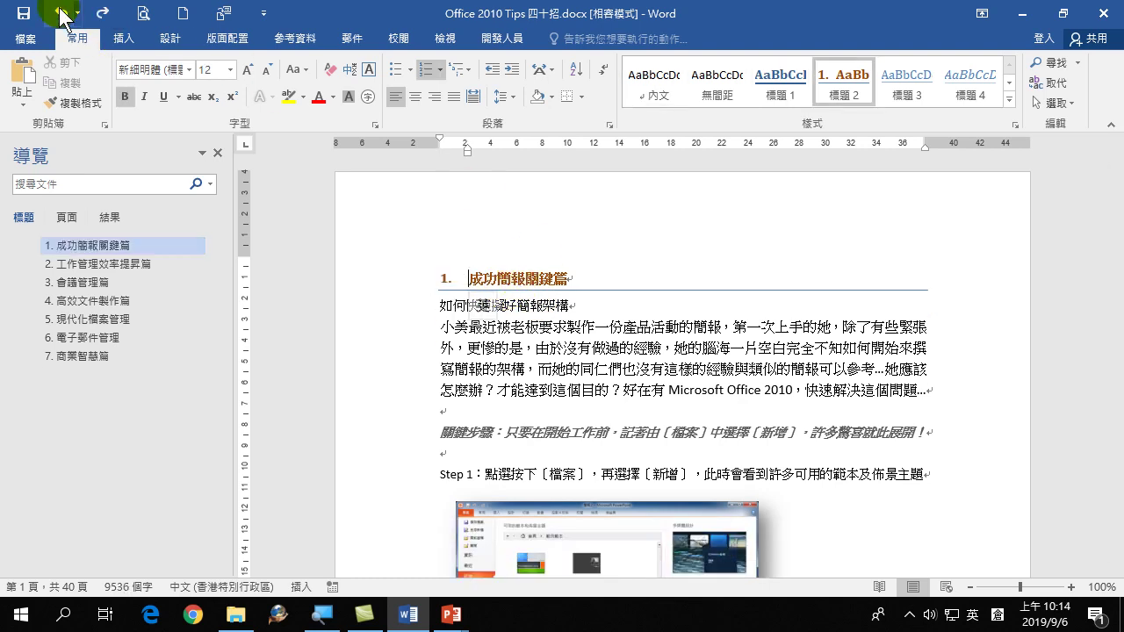
left_click(62, 14)
left_click(61, 14)
left_click(61, 14)
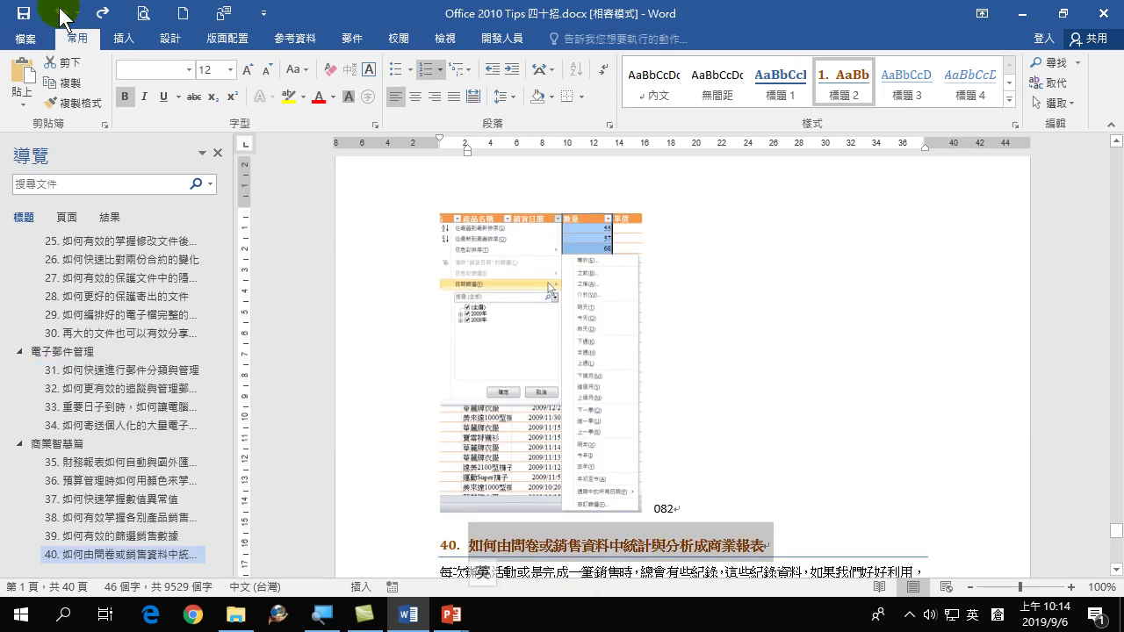
left_click(62, 14)
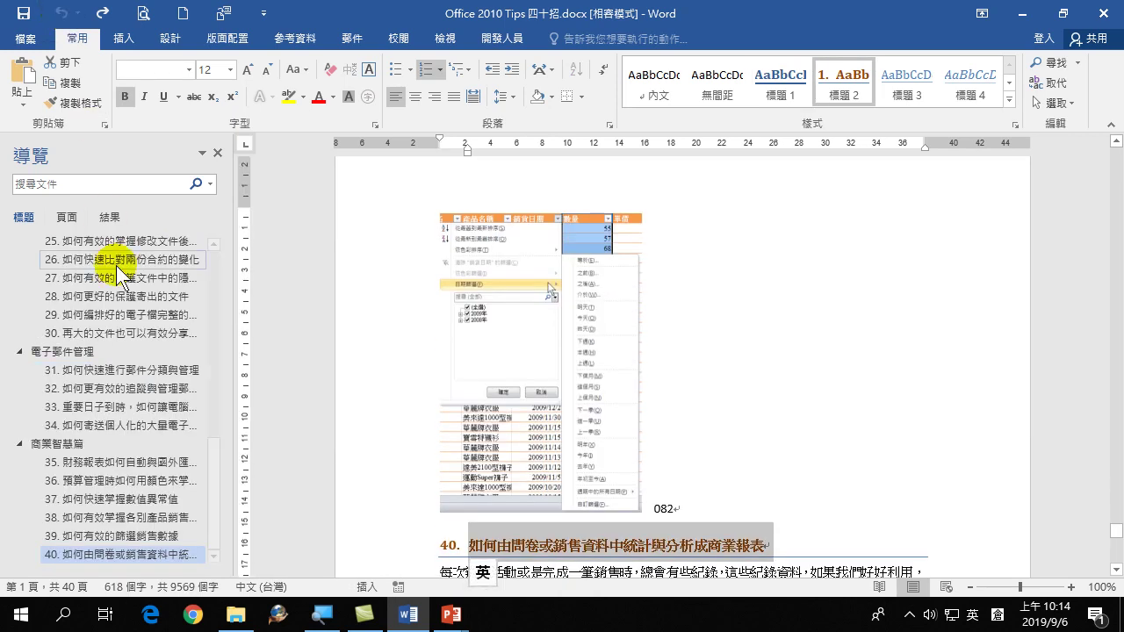
Step: Look through the document's heading outline and go to heading 17, 如何將會議中的待辦工作有效紀錄
scroll(114, 342, "up", 10)
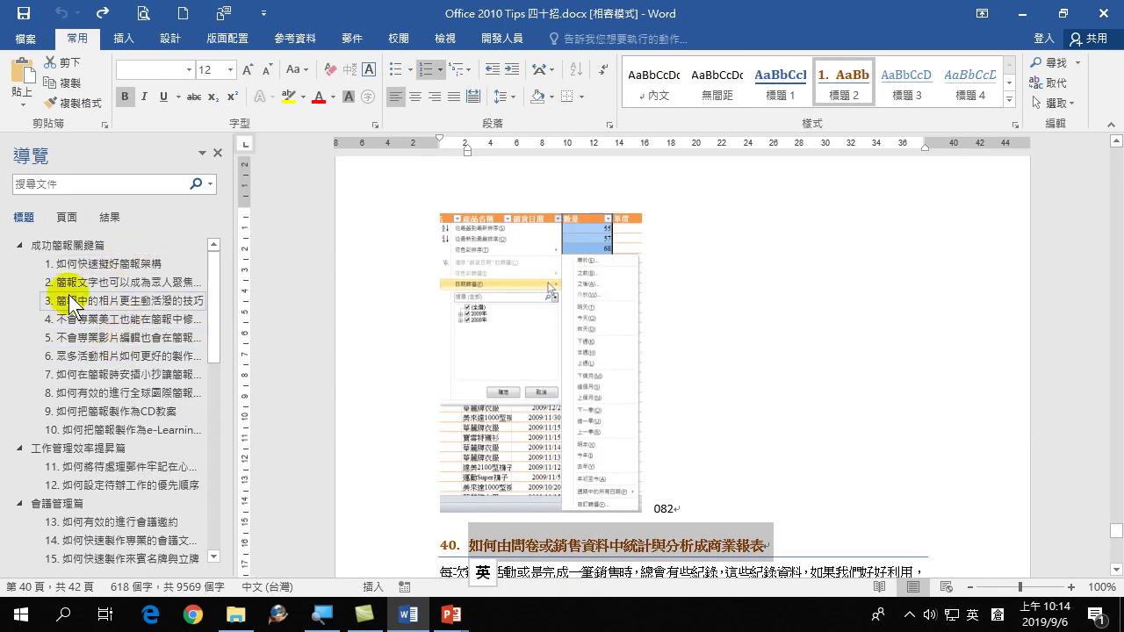
scroll(539, 326, "up", 10)
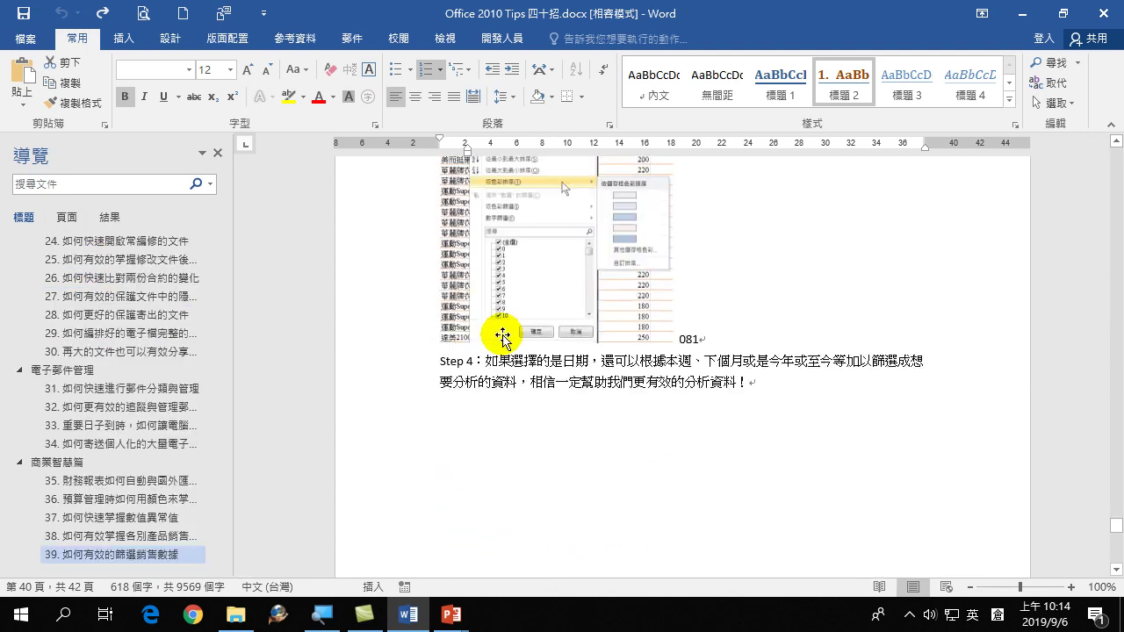
scroll(97, 303, "up", 4)
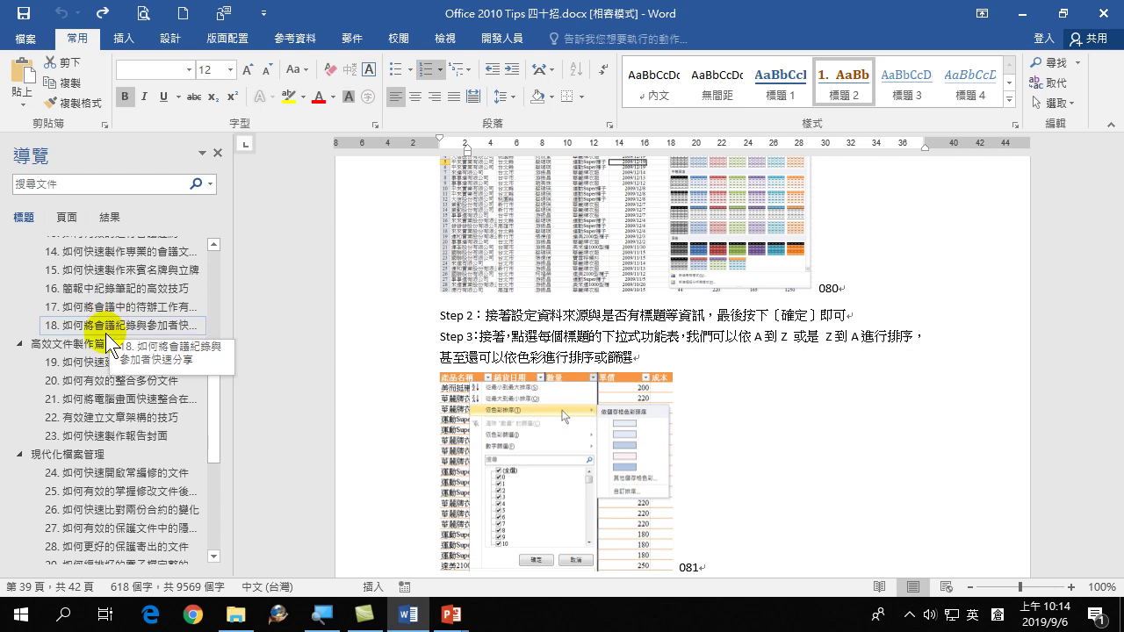
left_click(106, 306)
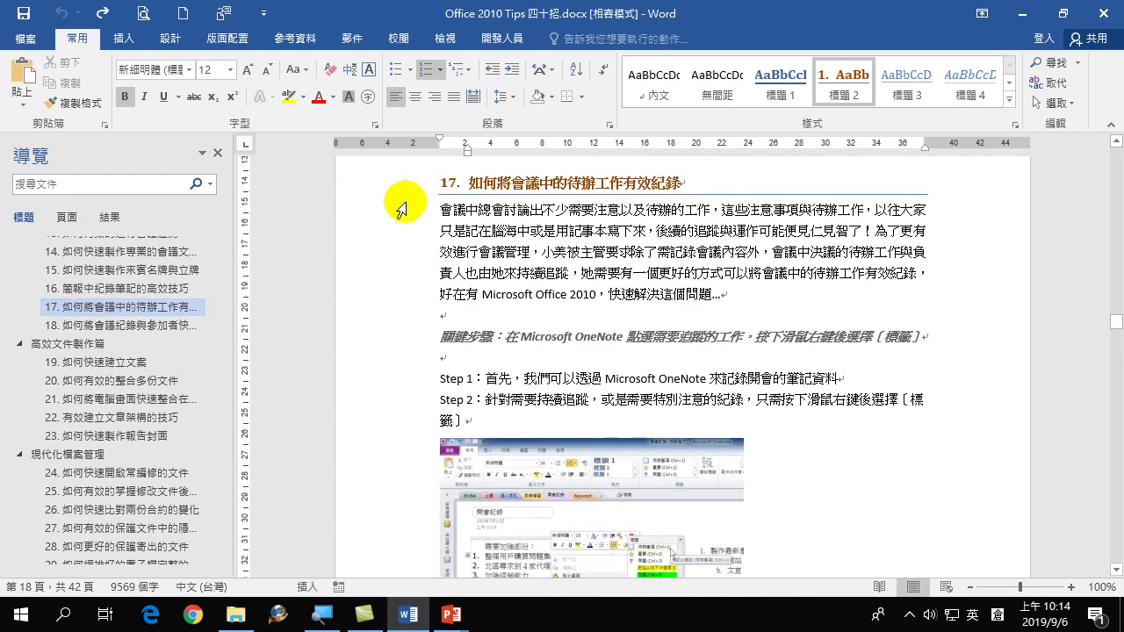
scroll(580, 238, "up", 2)
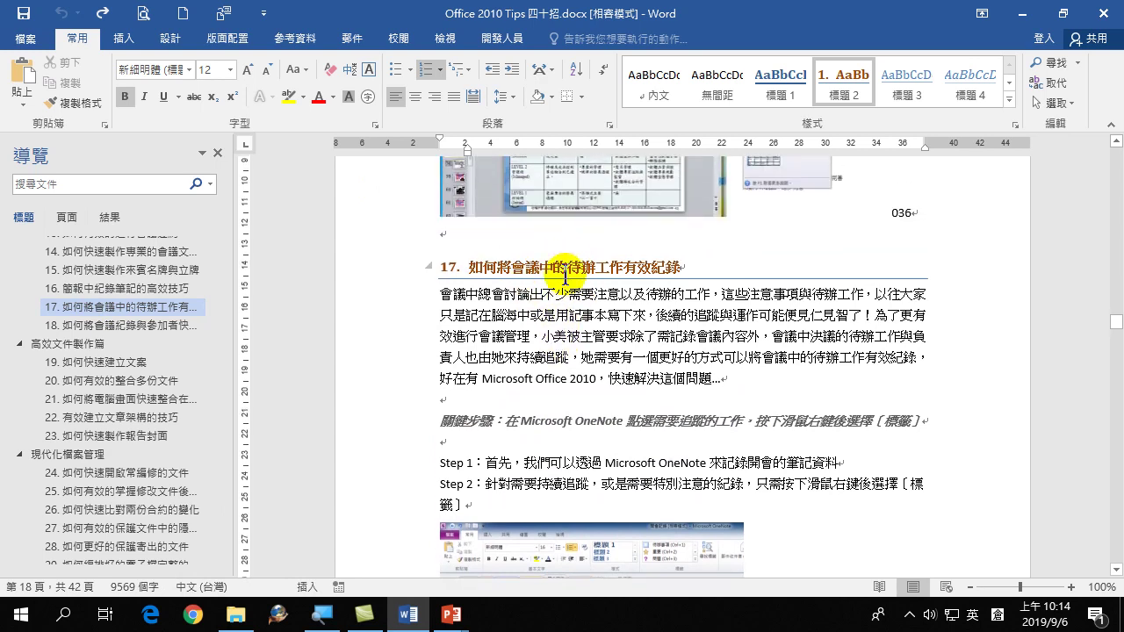
Step: Select the heading 17 line and extend the selection to all text formatted with the 標題 2 style
right_click(848, 86)
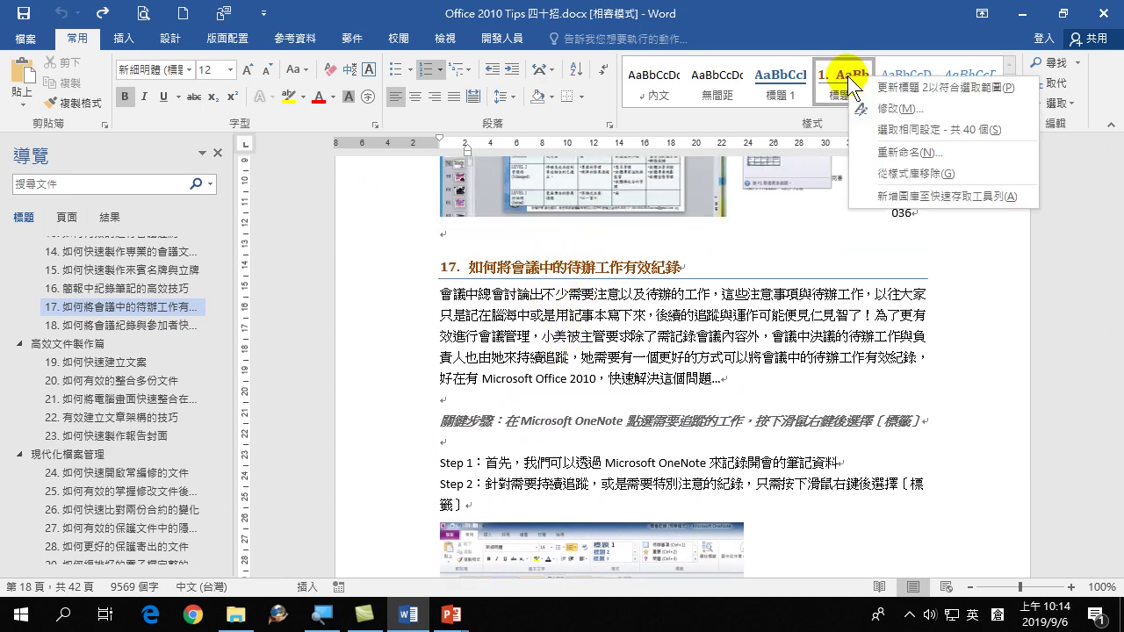
left_click(577, 257)
left_click(363, 273)
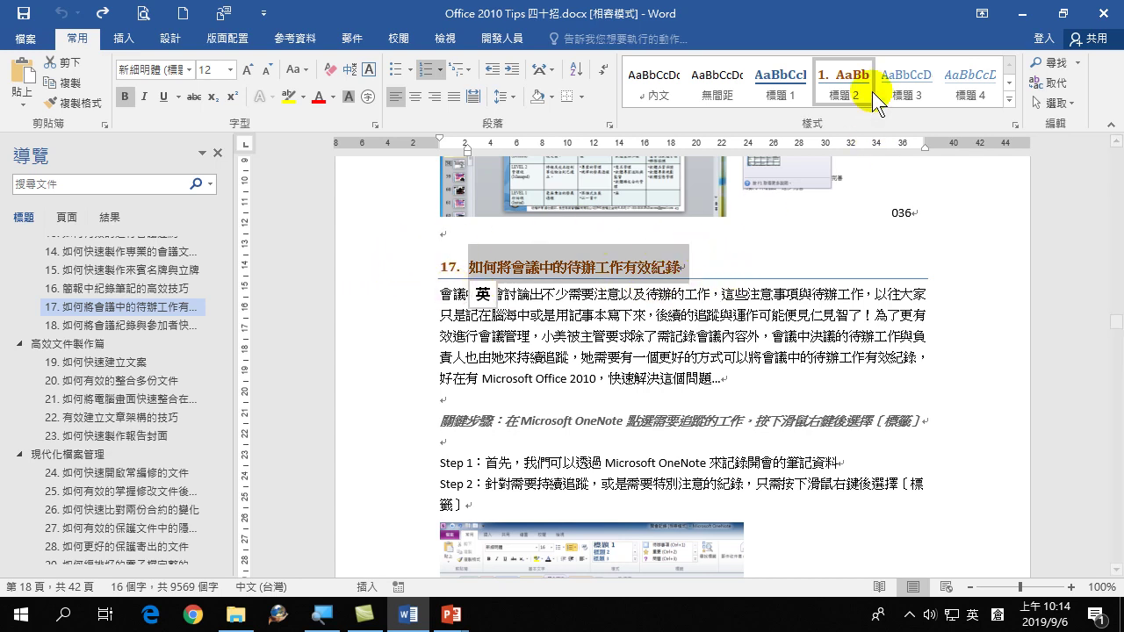
right_click(844, 79)
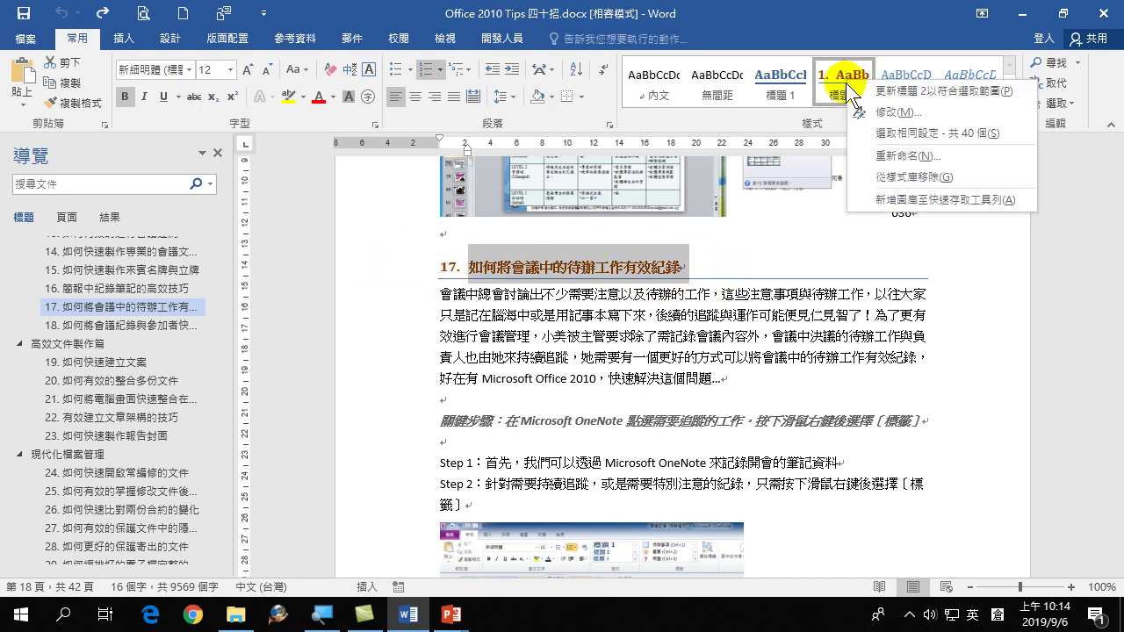
left_click(896, 132)
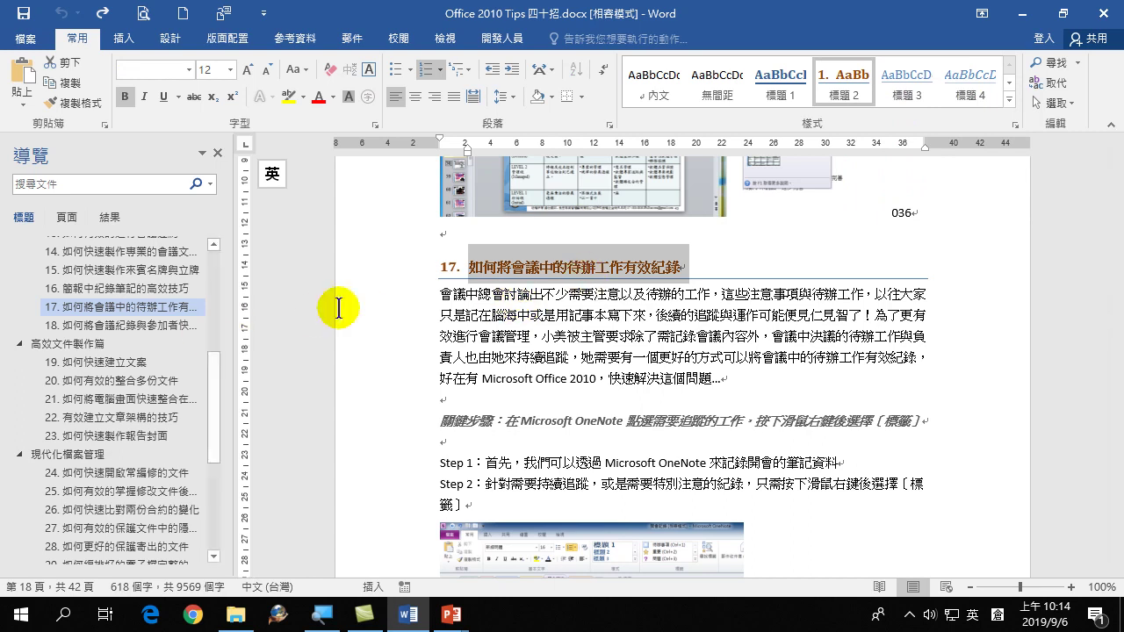
Step: Check the selection at headings 16 and 15 and apply the 內文 style to all selected 標題 2 headings
scroll(527, 309, "up", 2)
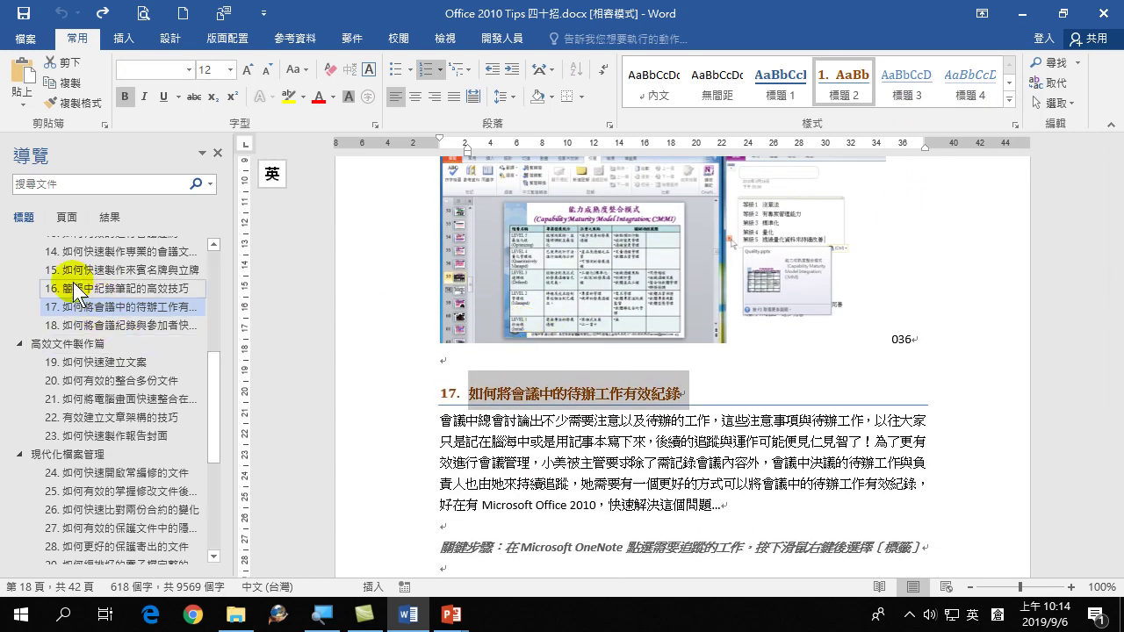
left_click(123, 288)
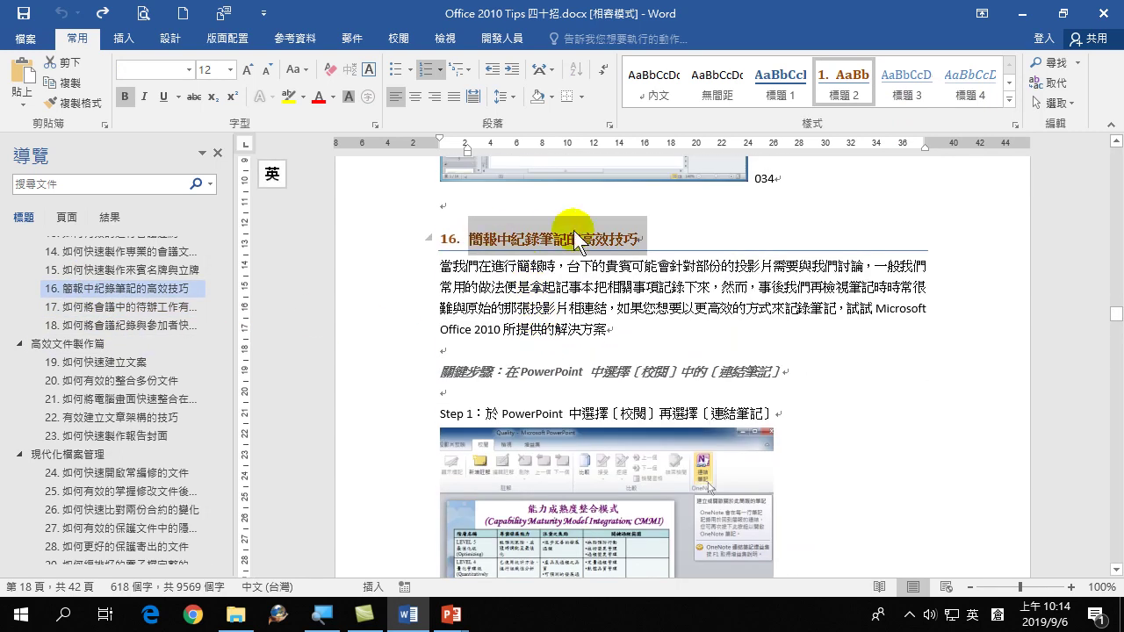
scroll(558, 369, "up", 8)
scroll(559, 333, "up", 12)
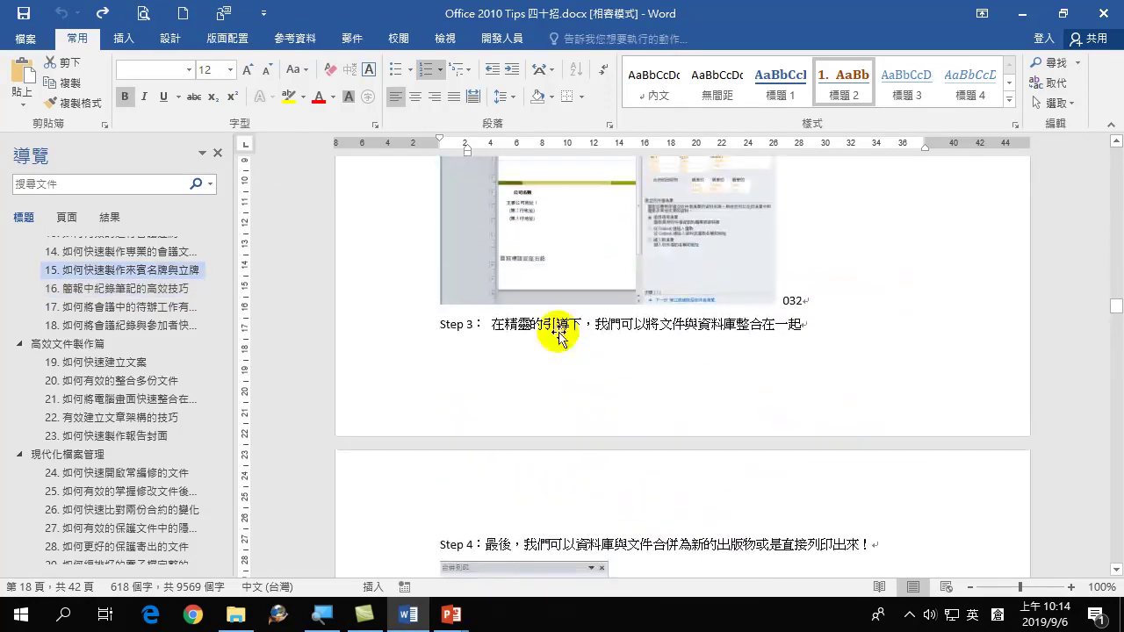
scroll(547, 313, "down", 2)
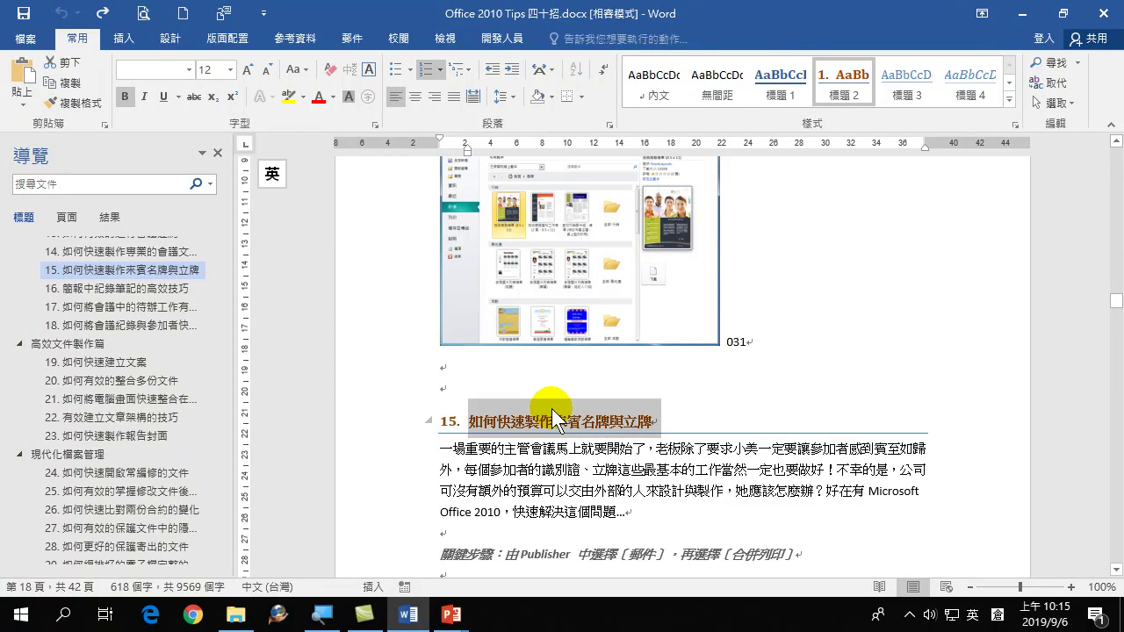
left_click(659, 96)
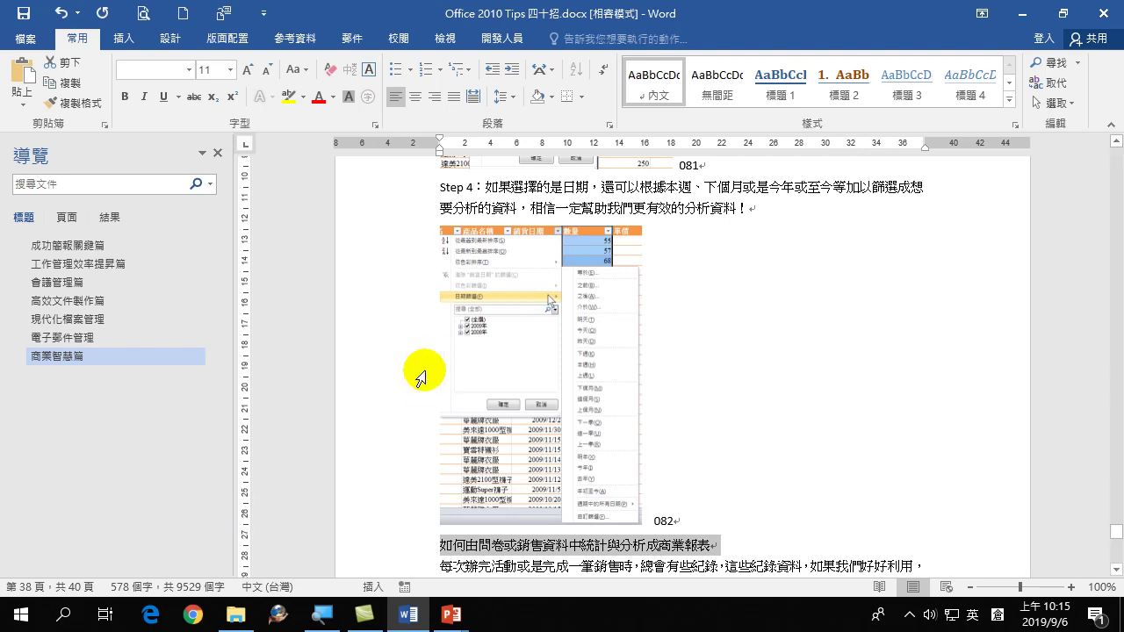
Step: Starting from 工作管理效率提昇篇, select all text formatted as 標題 1, apply the 標題 2 style, and check the renumbered headings
left_click(63, 261)
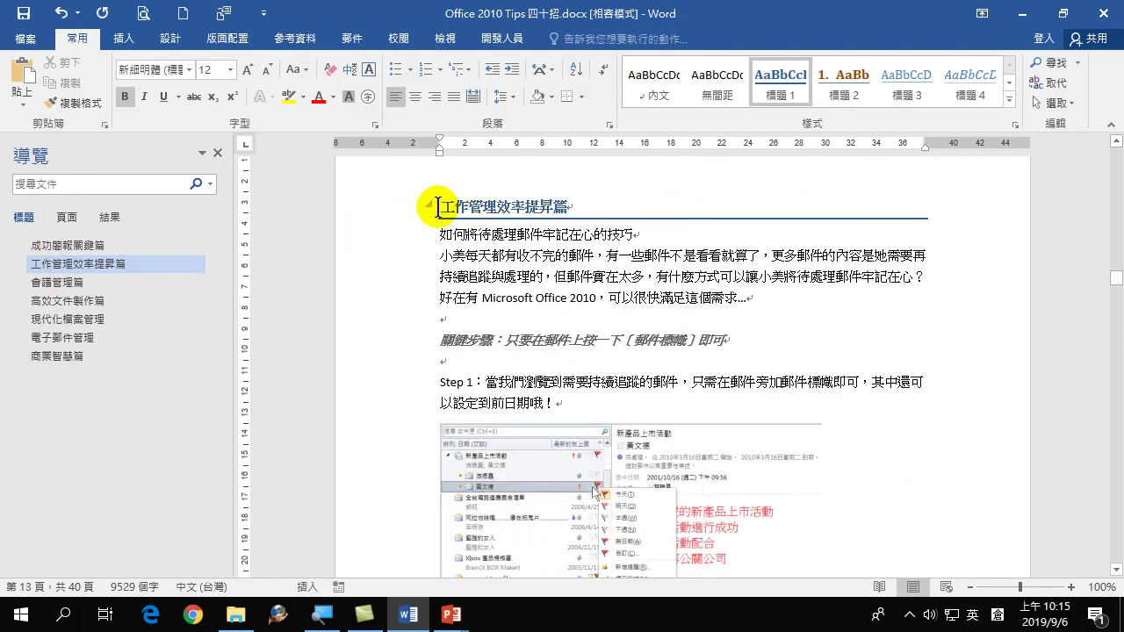
left_click(379, 217)
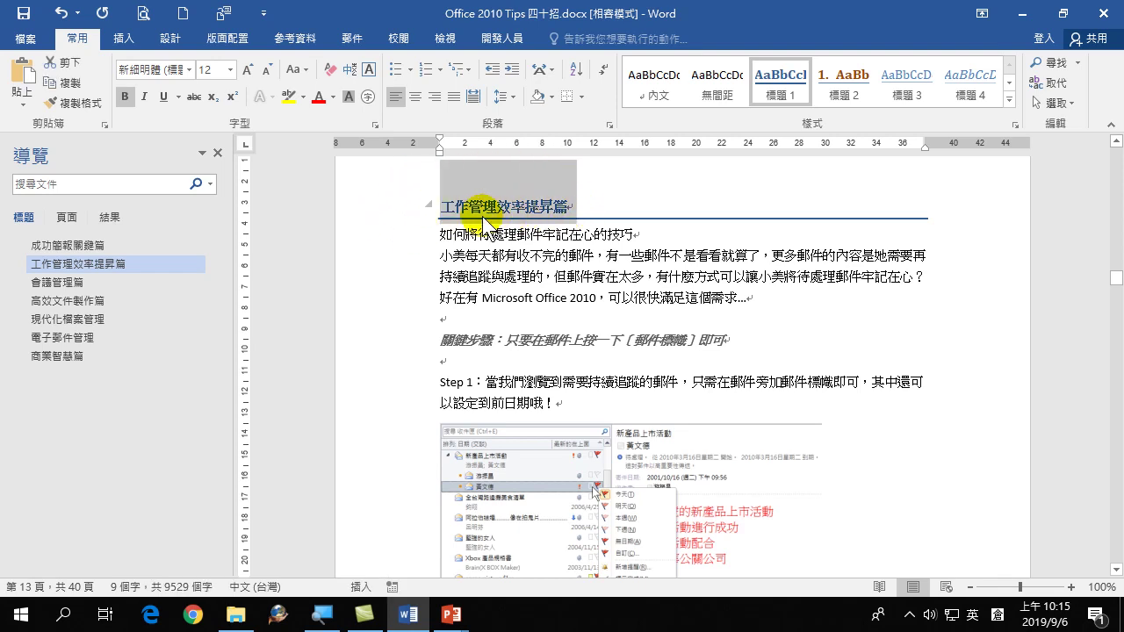
right_click(773, 88)
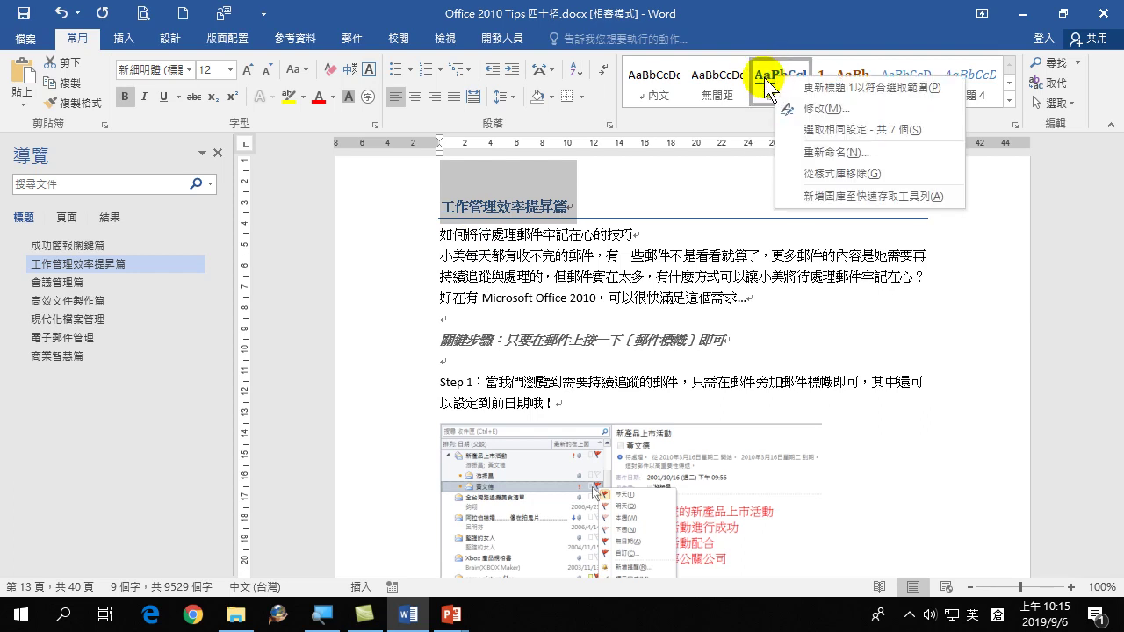
left_click(844, 132)
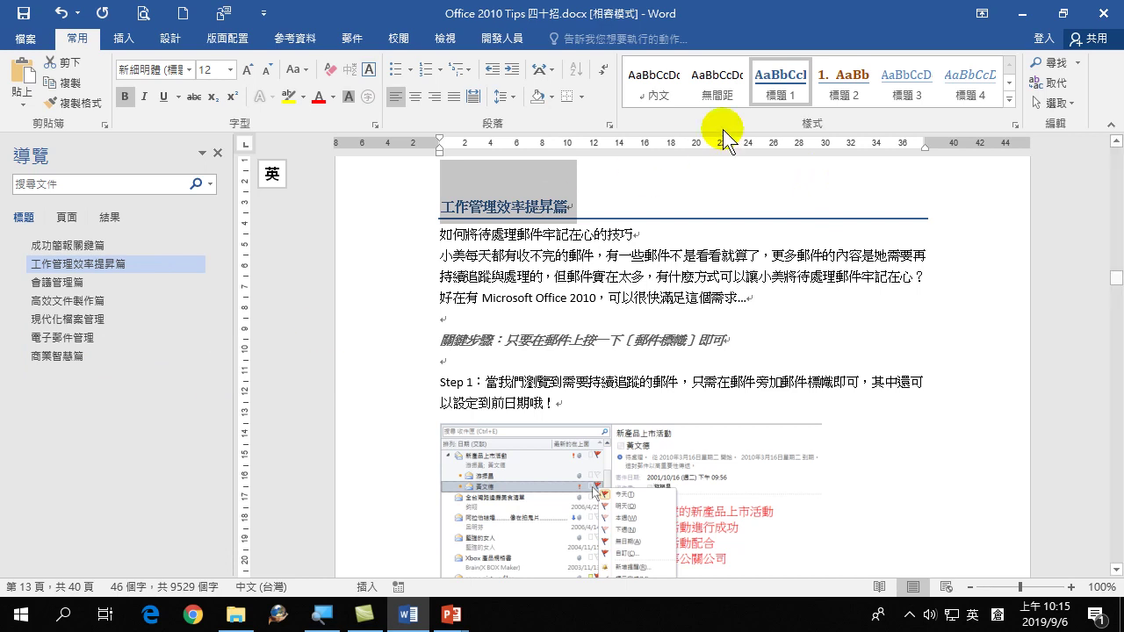
left_click(847, 86)
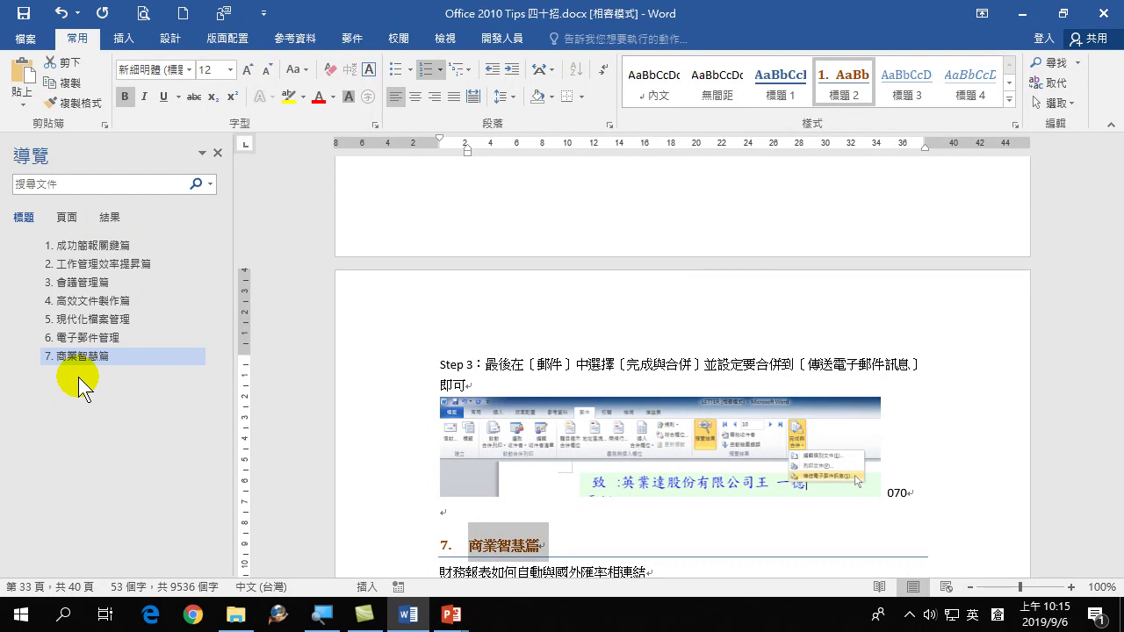
left_click(80, 303)
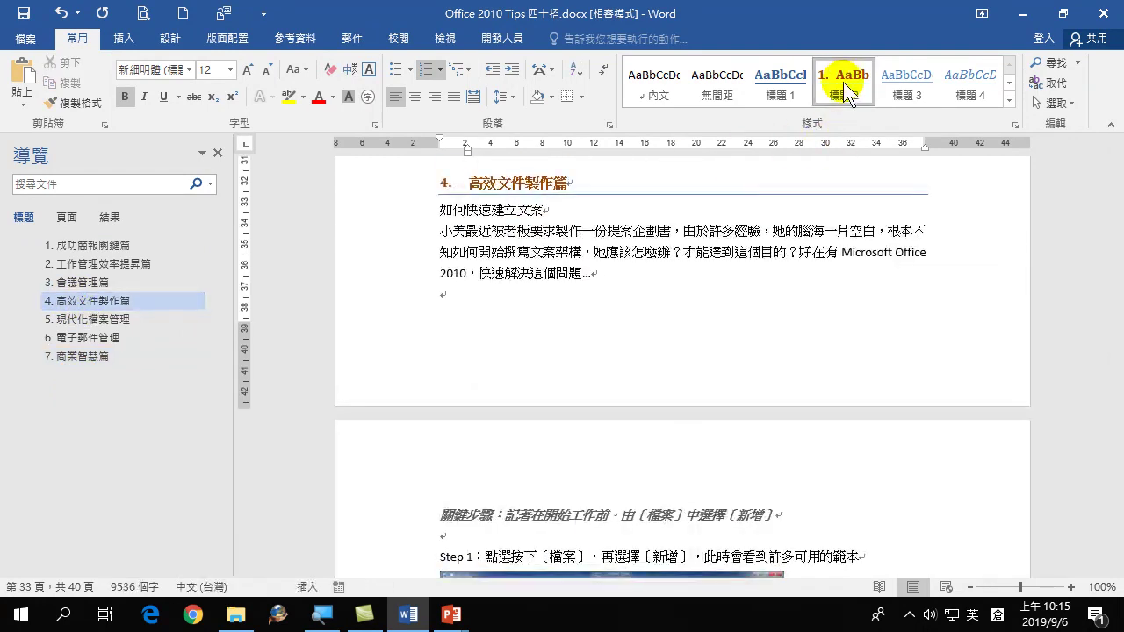
left_click(78, 263)
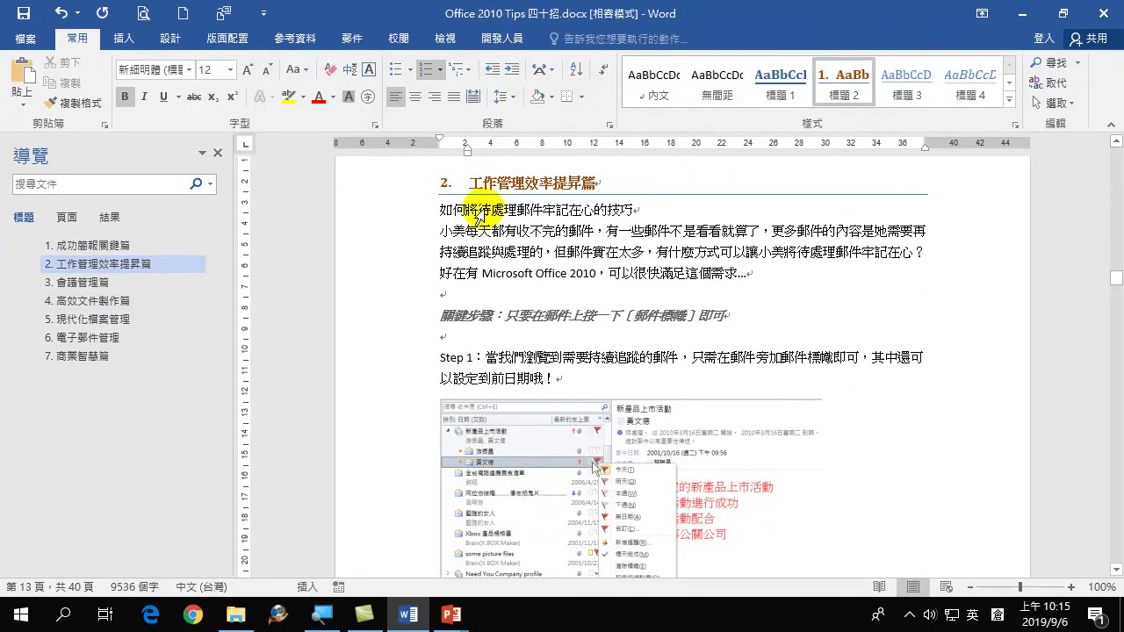
Step: Insert a new line above the first heading, 成功簡報關鍵篇, and enter 大綱 on it
left_click(77, 244)
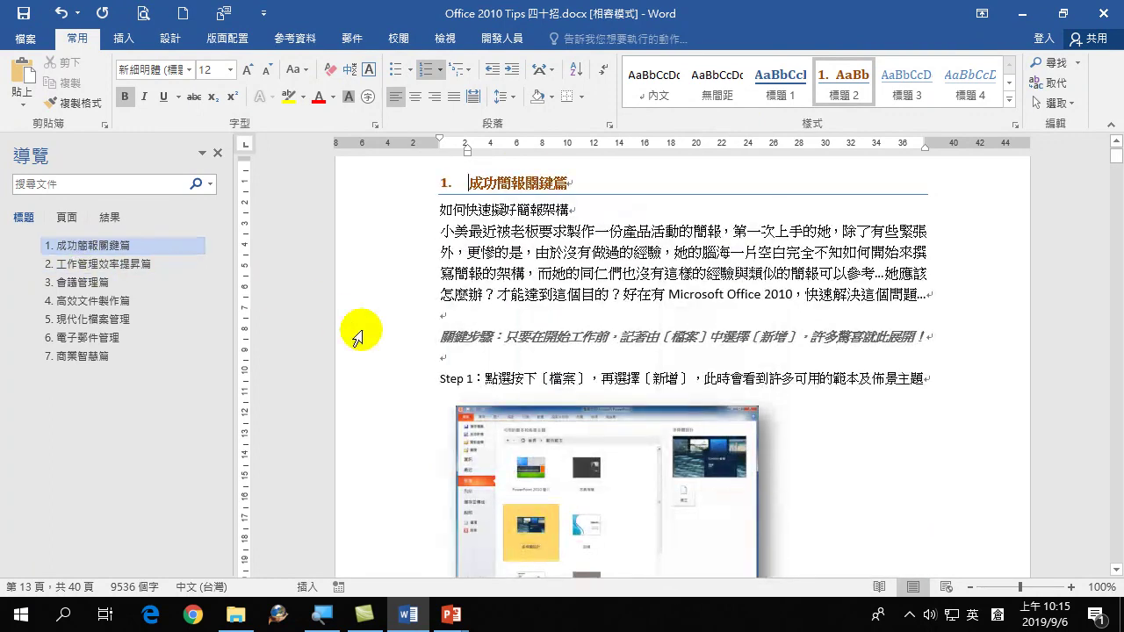
scroll(620, 329, "up", 2)
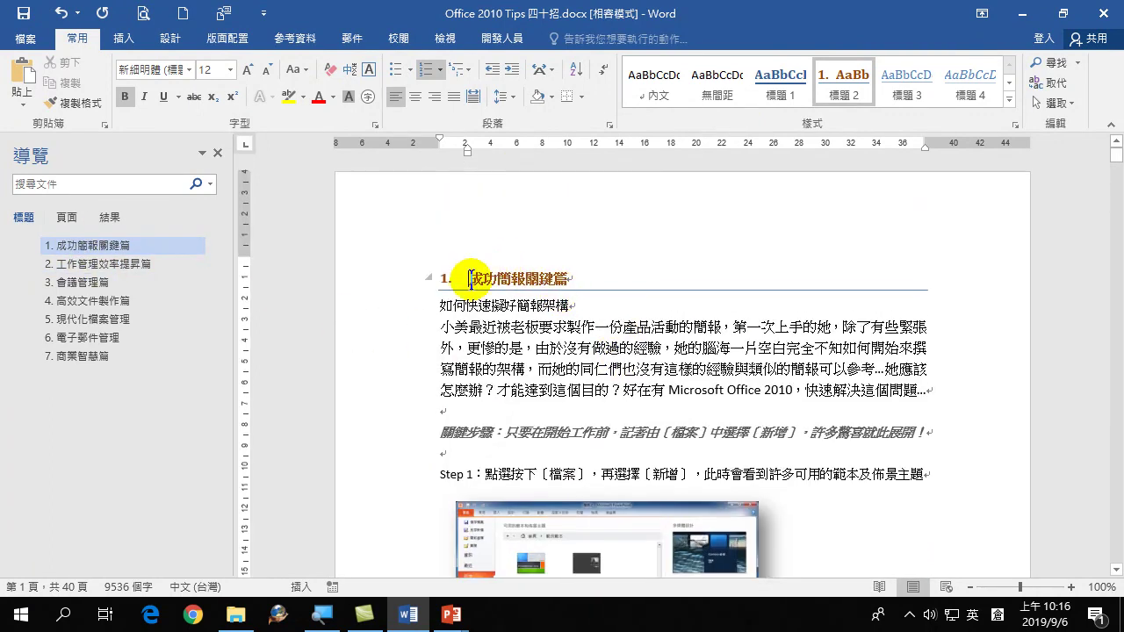
key("Return")
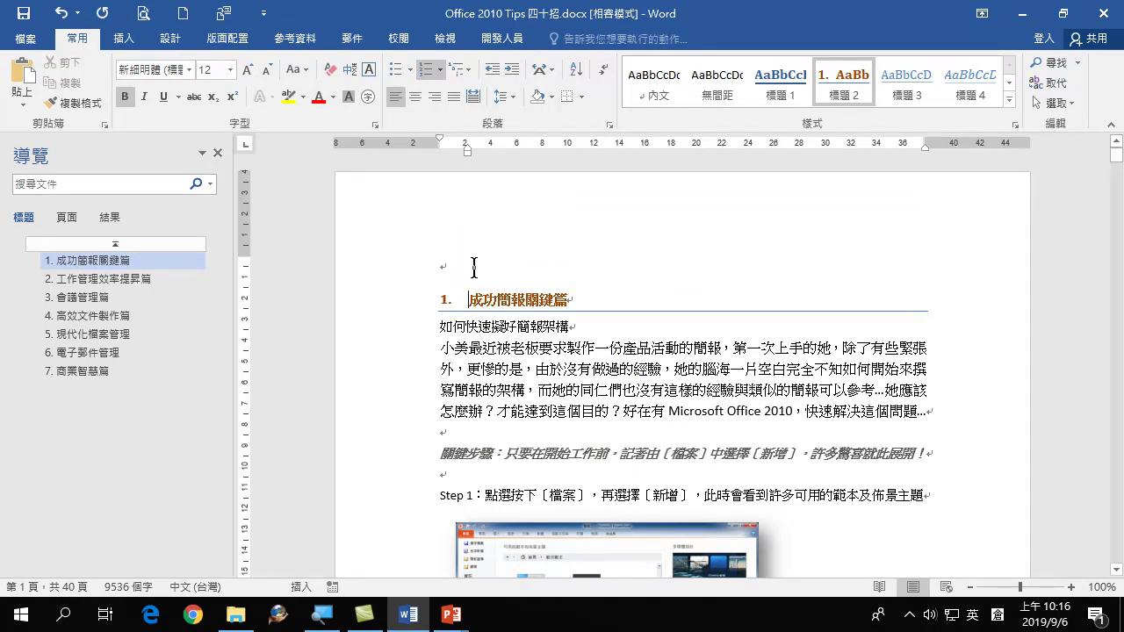
left_click(475, 266)
type("k")
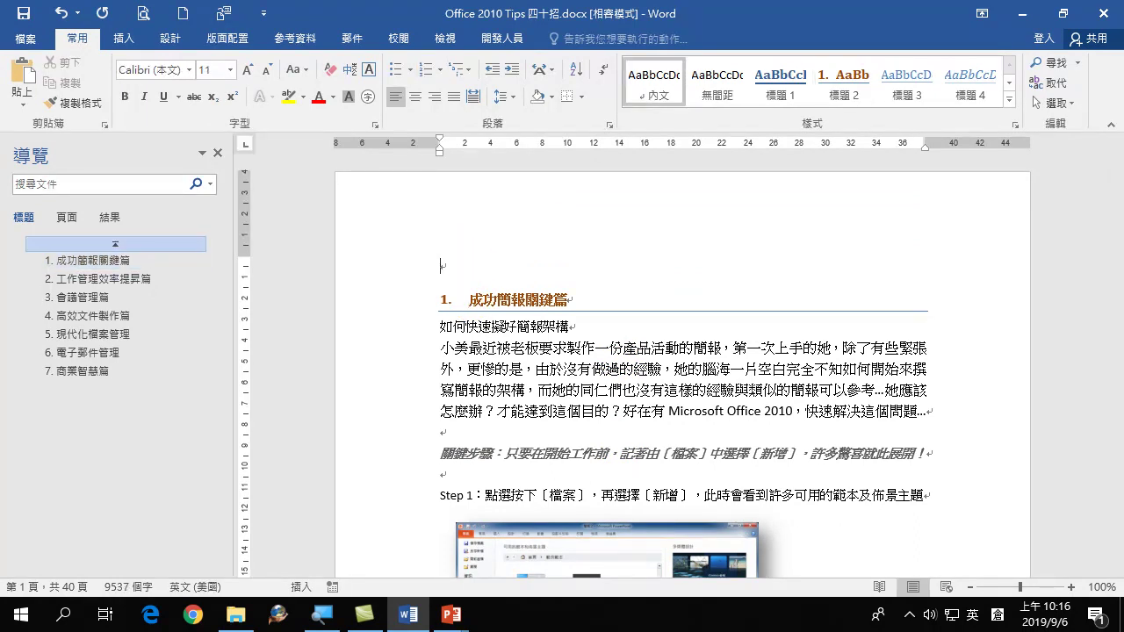
key("BackSpace")
key("shift")
type("大綱")
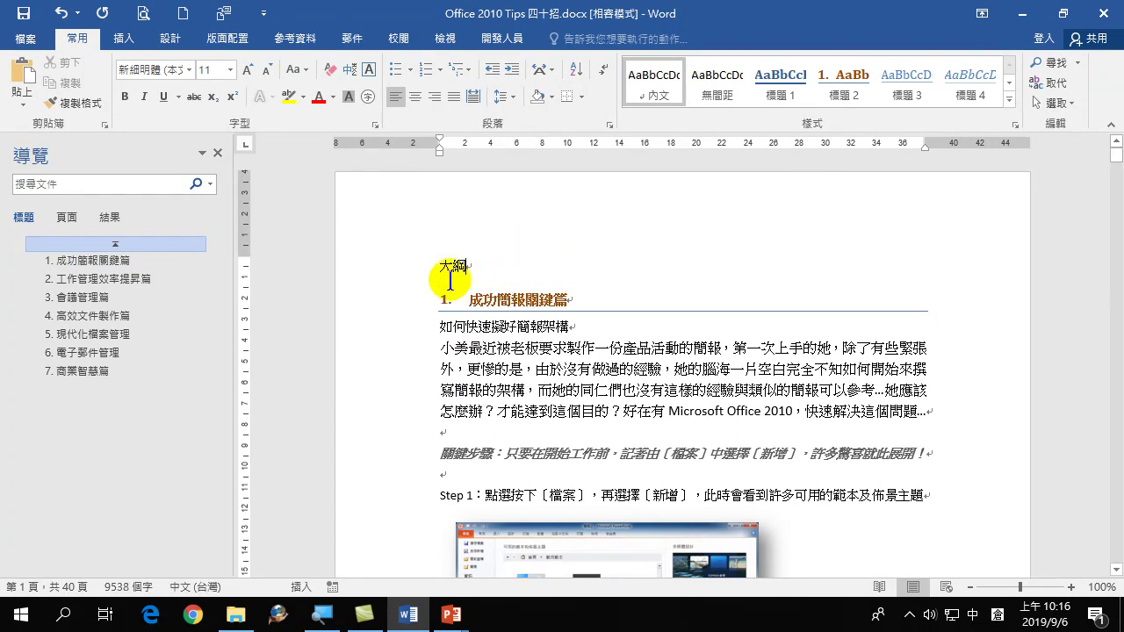
Step: Apply the 標題 1 style to the 大綱 line above the first heading
left_click(405, 271)
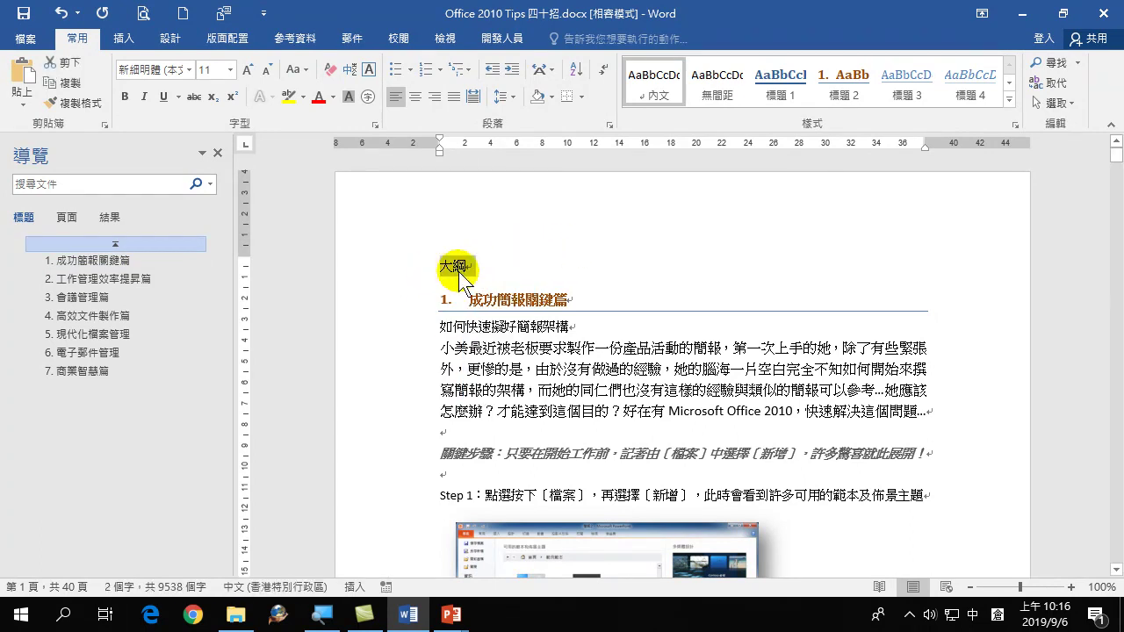
left_click(779, 83)
left_click(598, 335)
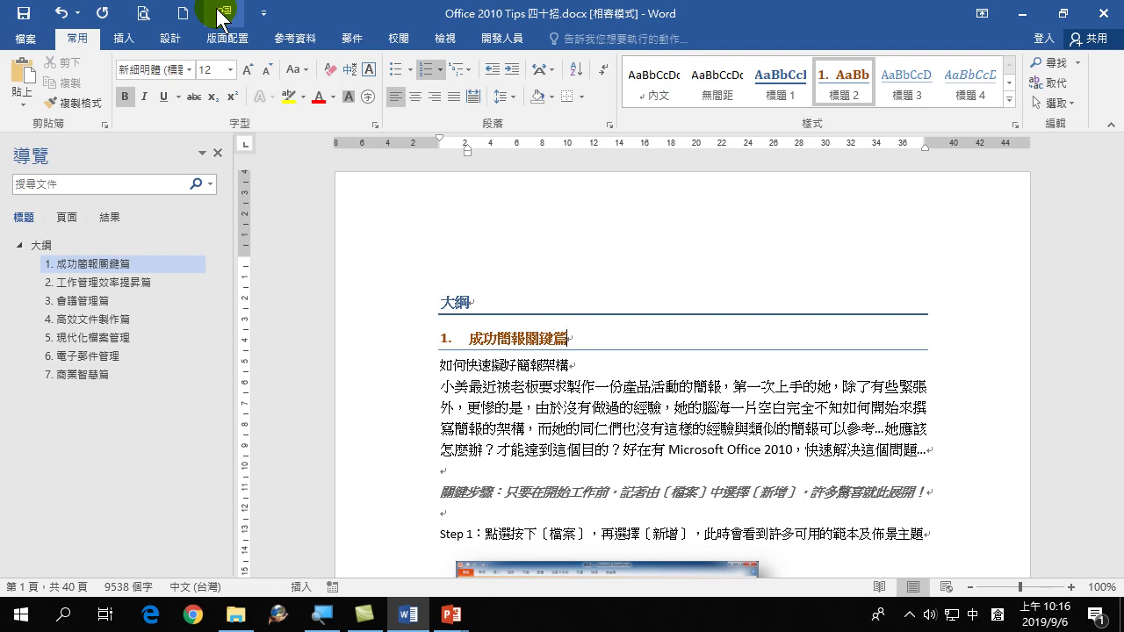
left_click(544, 411)
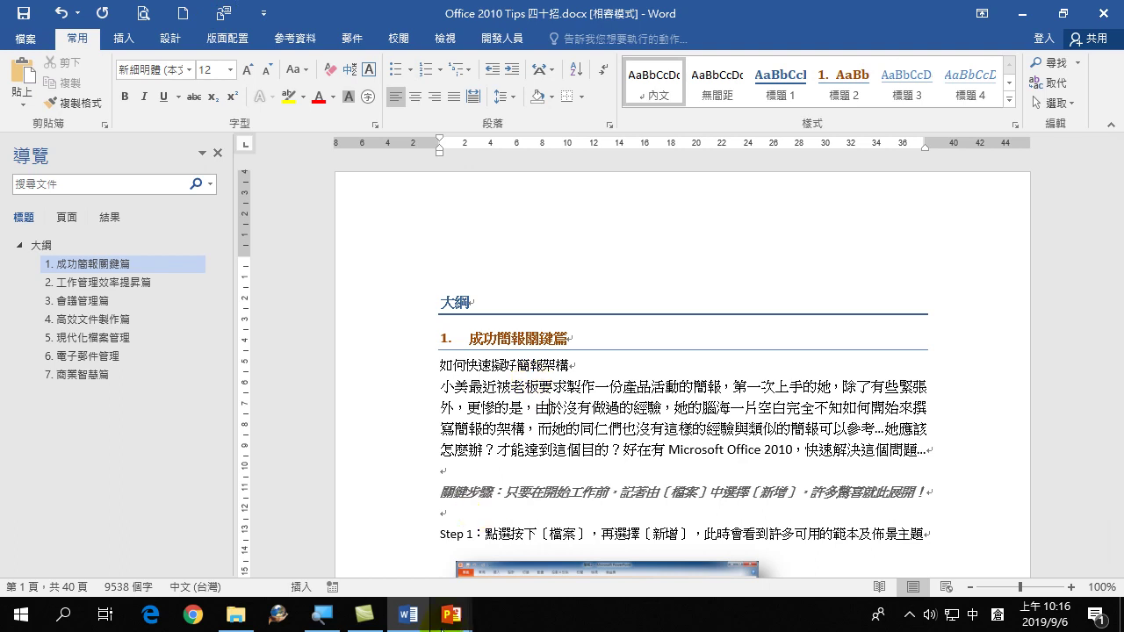
Step: Switch to Office 40招.pptx in PowerPoint and paste a copy of slide 3, 成功簡報關鍵篇, directly after the original
mouse_move(449, 620)
left_click(595, 579)
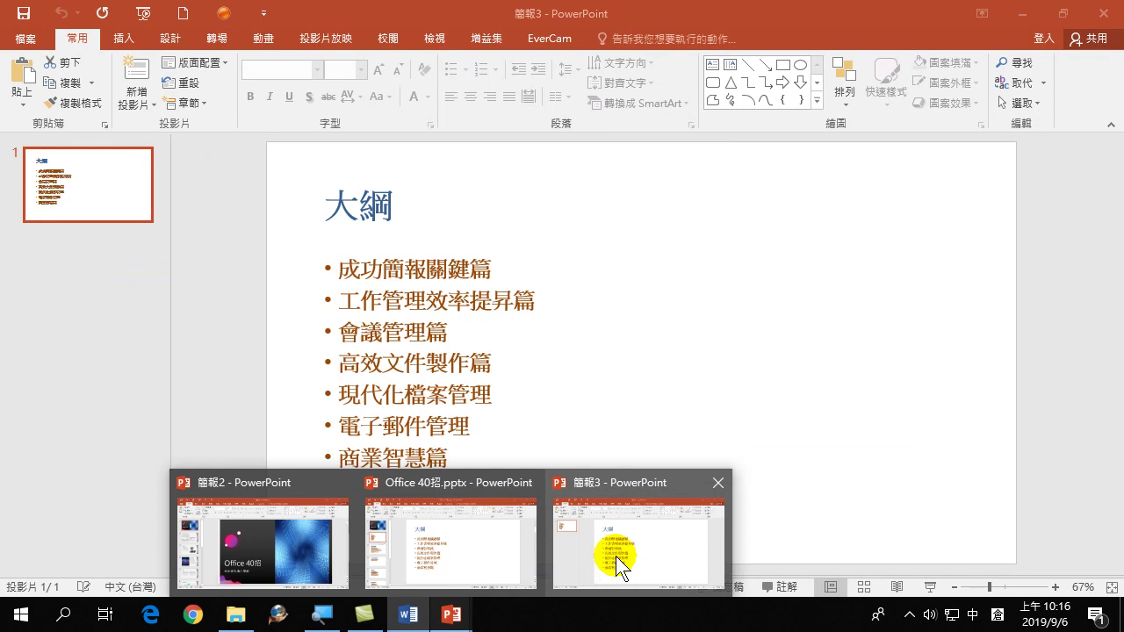
mouse_move(482, 548)
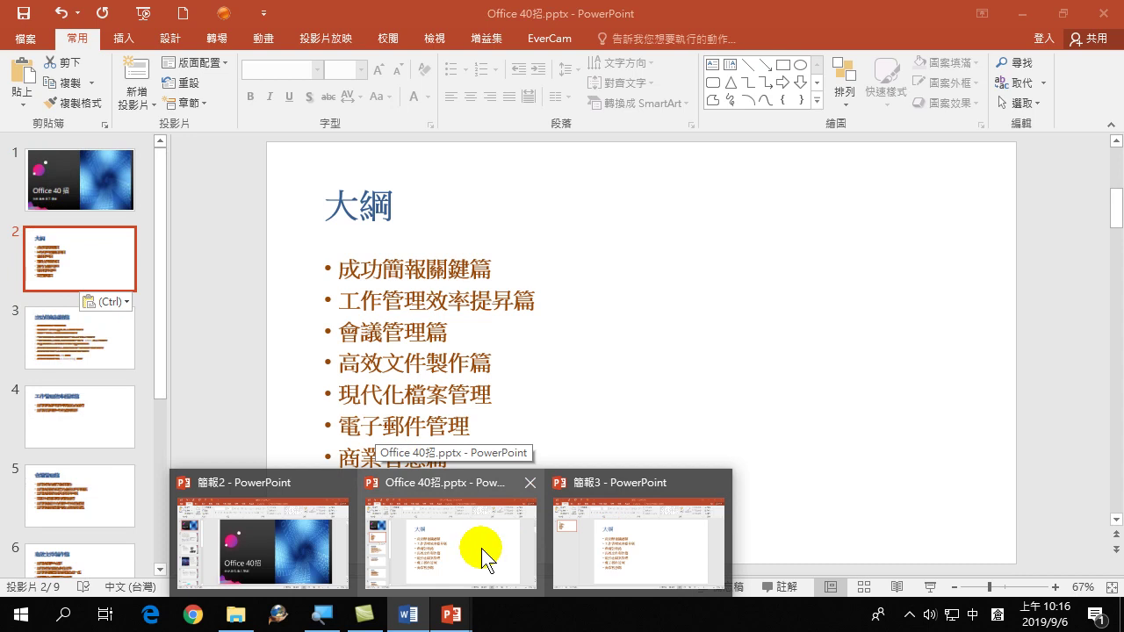
left_click(481, 548)
left_click(85, 344)
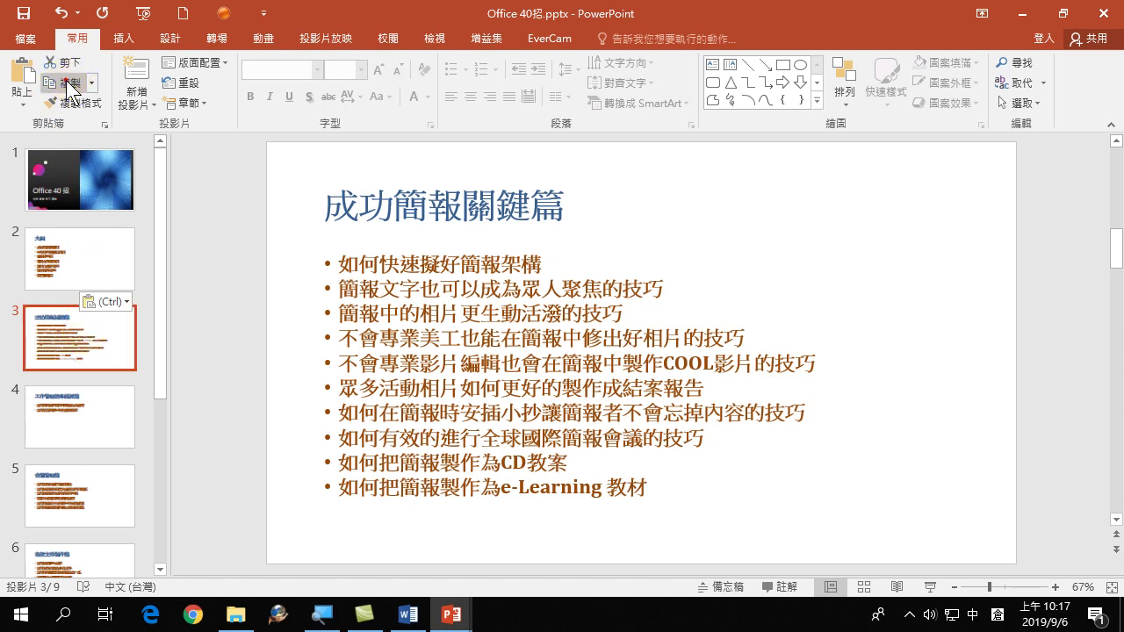
left_click(69, 377)
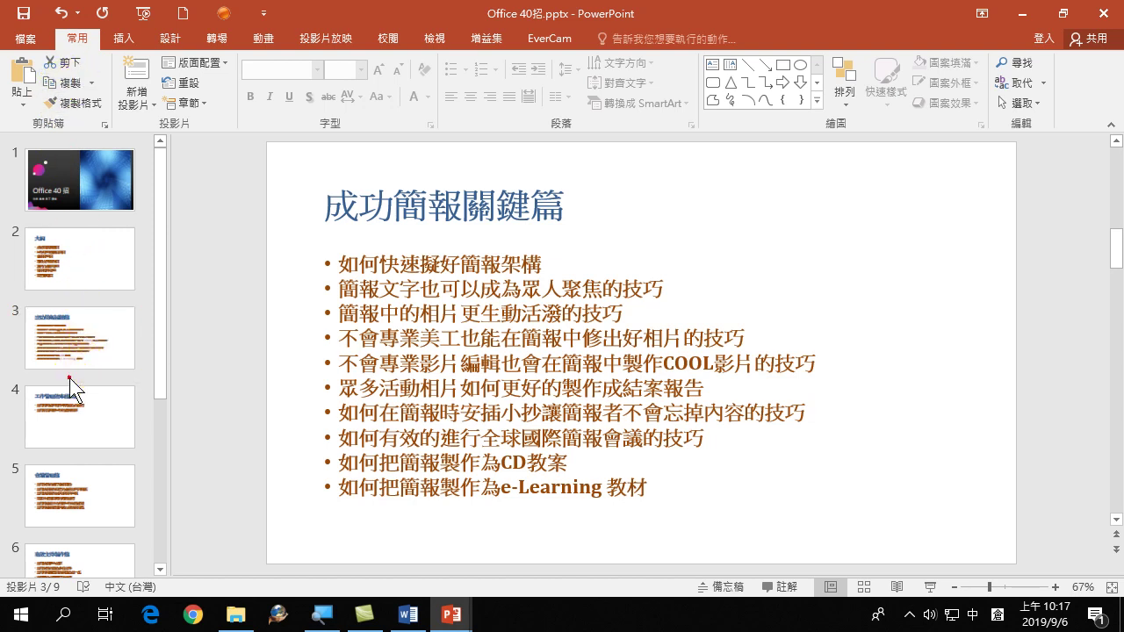
left_click(22, 79)
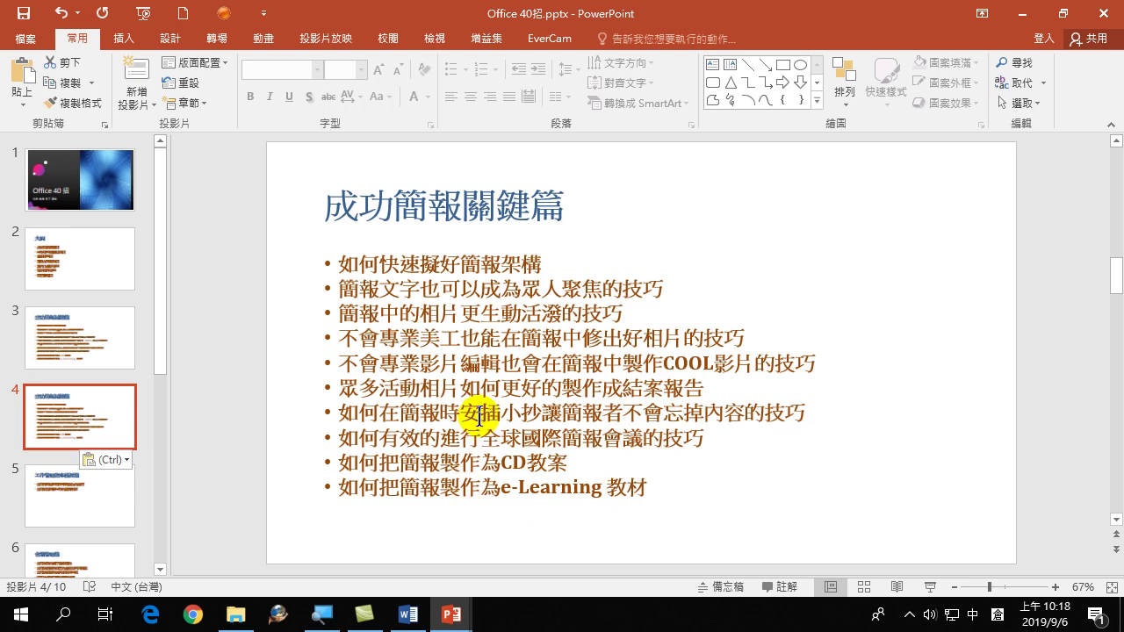
left_click(343, 261)
left_click_drag(343, 262, 536, 272)
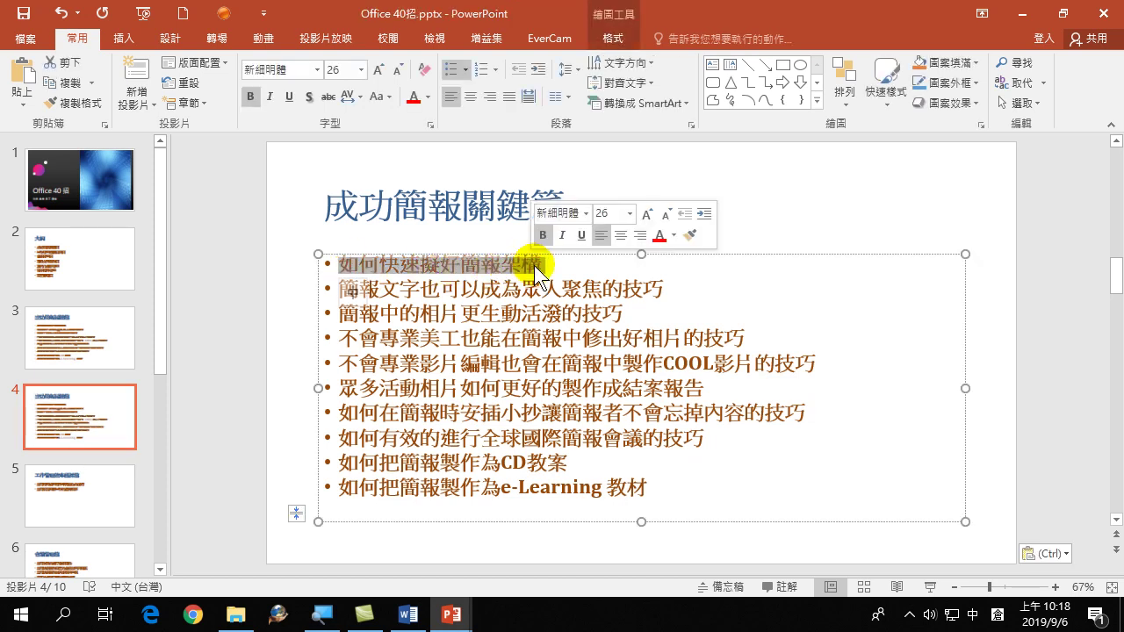
left_click(482, 266)
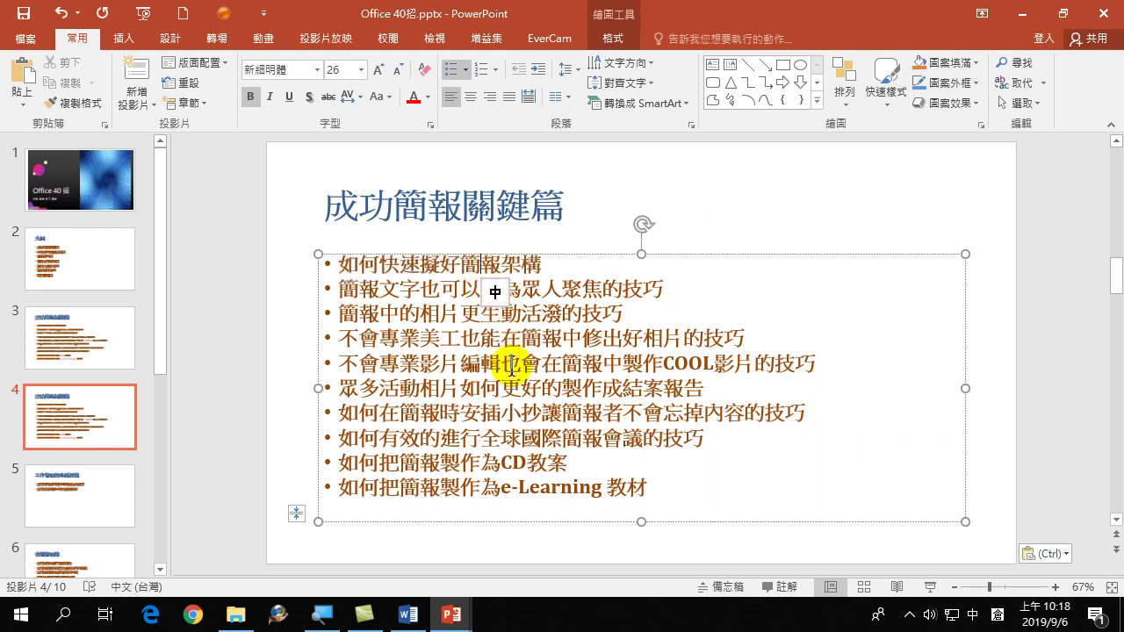
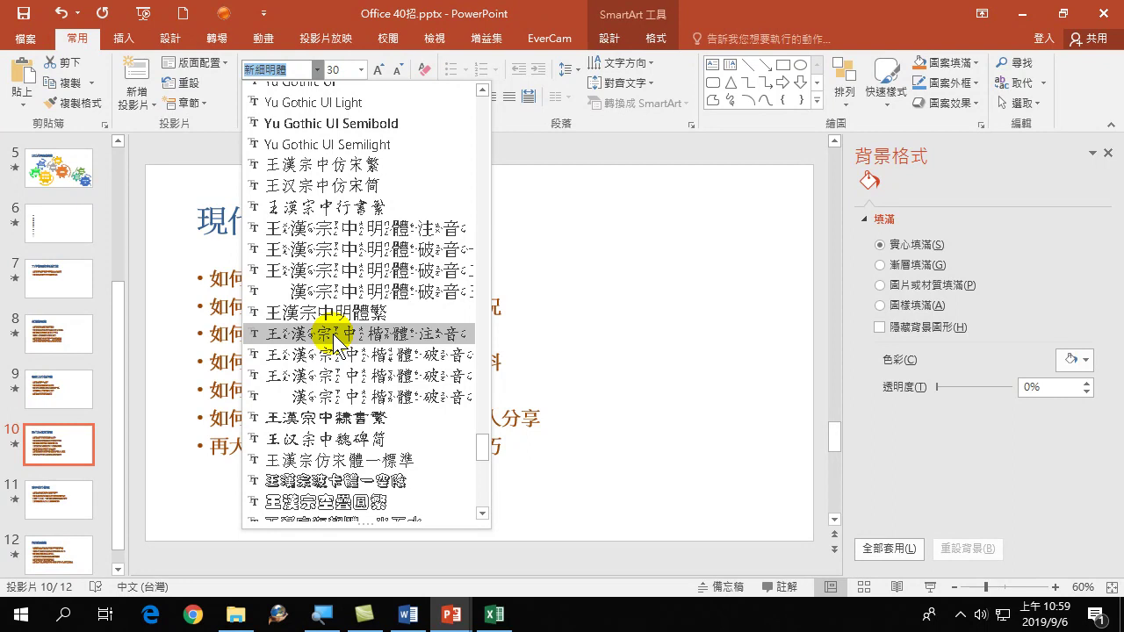
Step: On slide 5, break the yellow gear's text into 國際簡報 and 會議, and reduce 國際簡報 to 28 pt
left_click(615, 157)
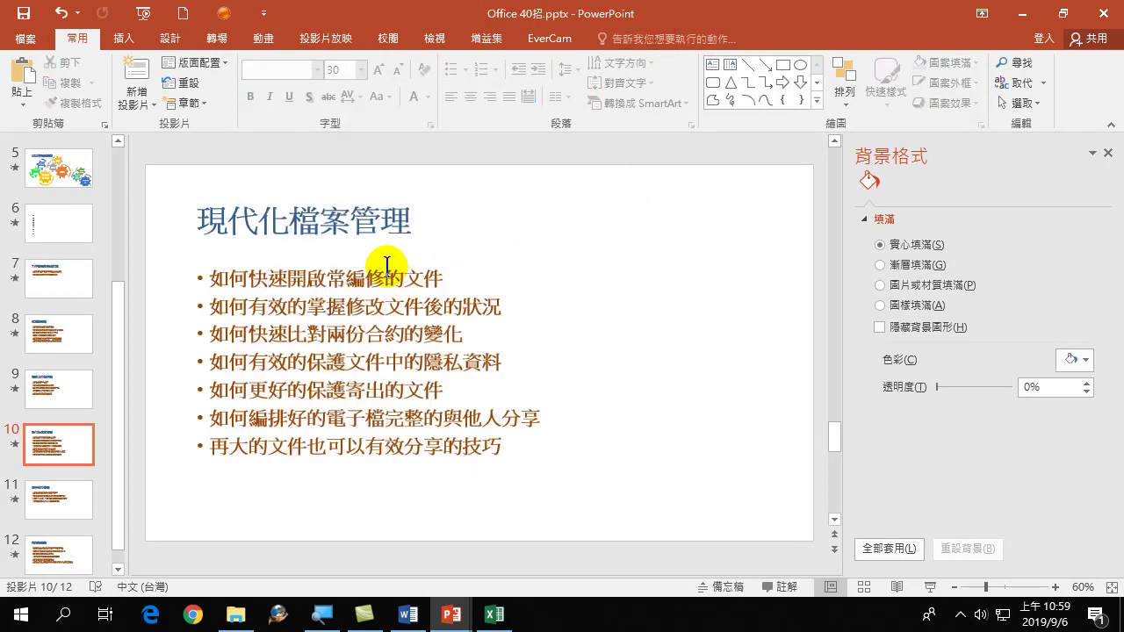
scroll(58, 374, "up", 3)
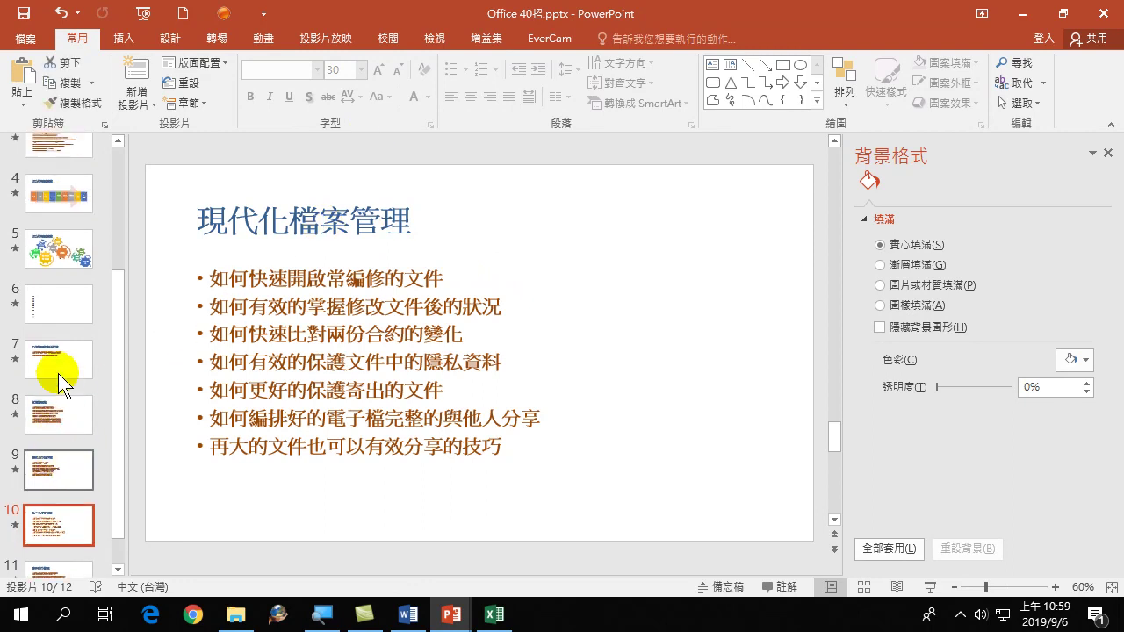
left_click(53, 318)
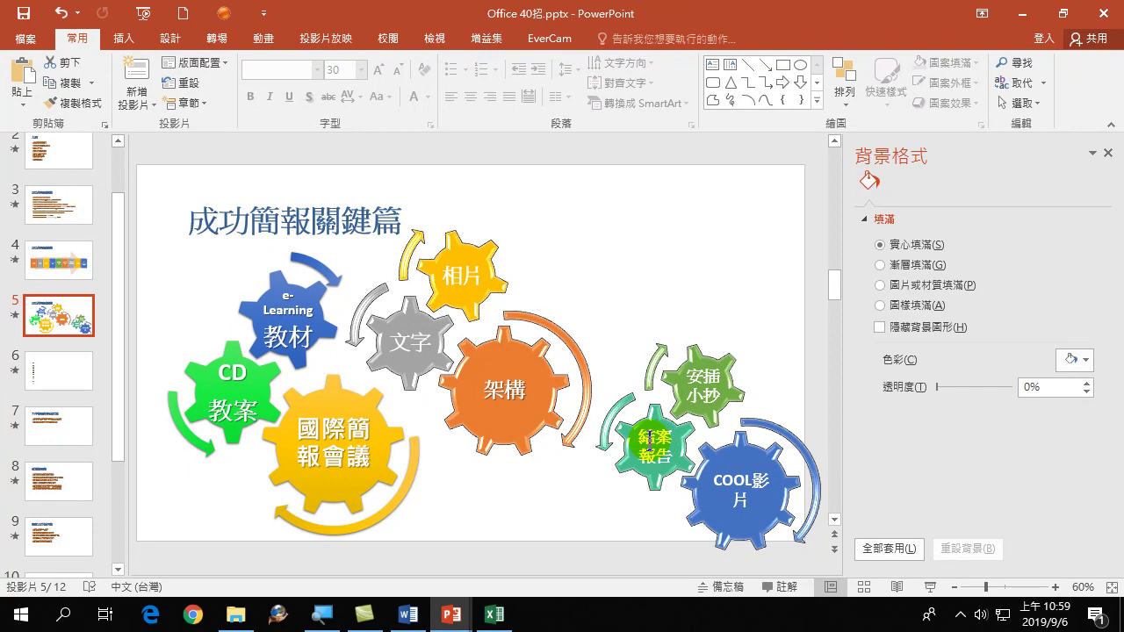
left_click(313, 453)
key("Return")
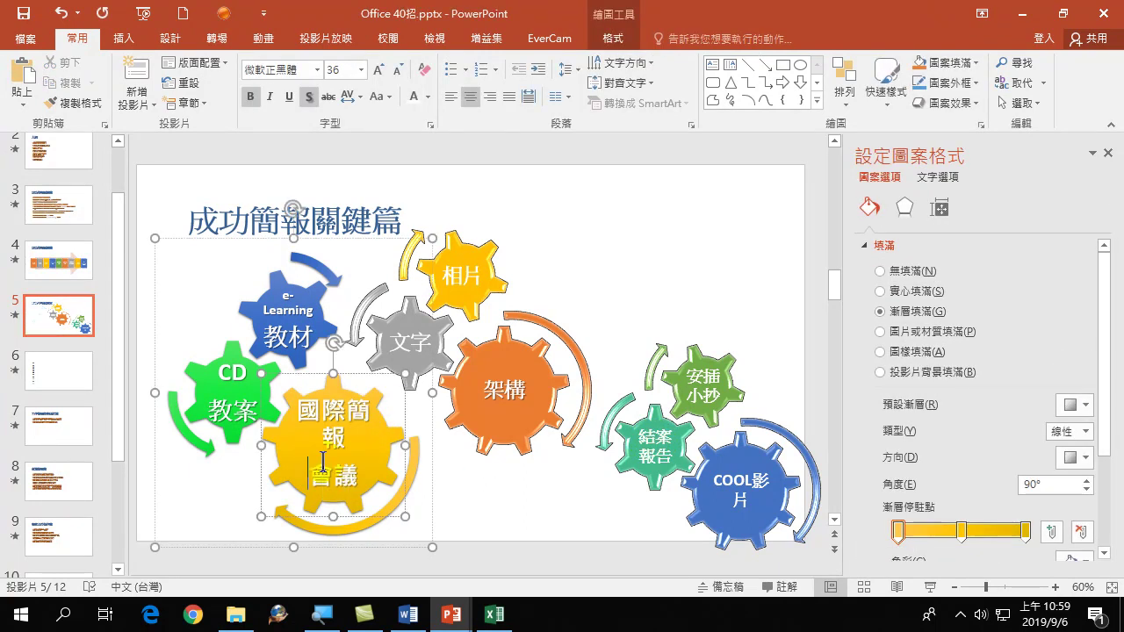
left_click_drag(404, 448, 300, 409)
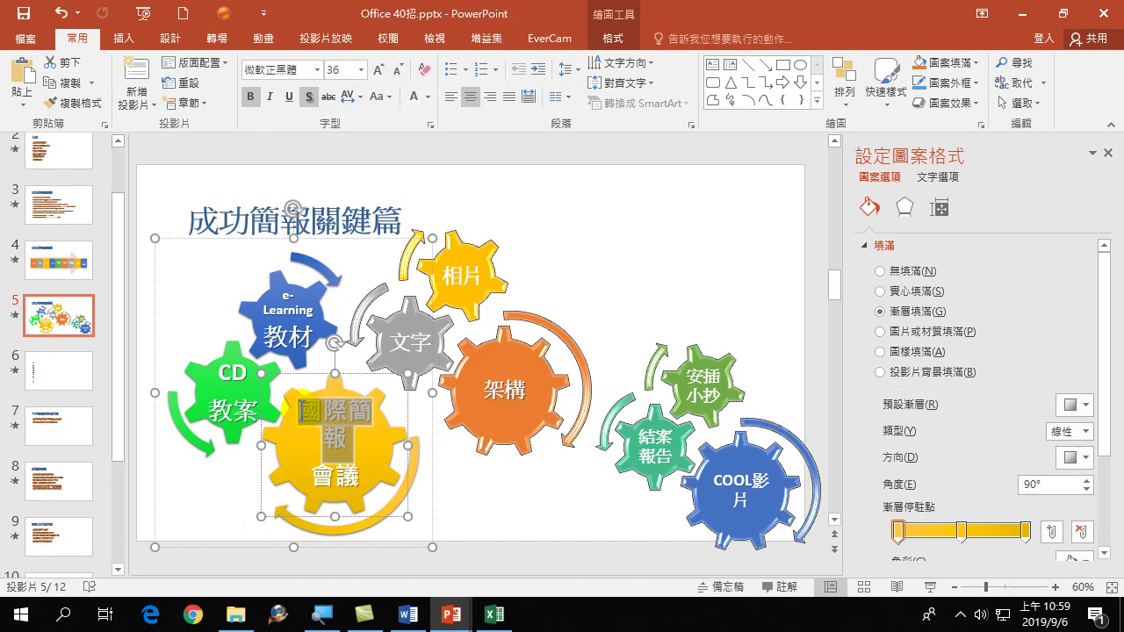
left_click(400, 69)
left_click(400, 69)
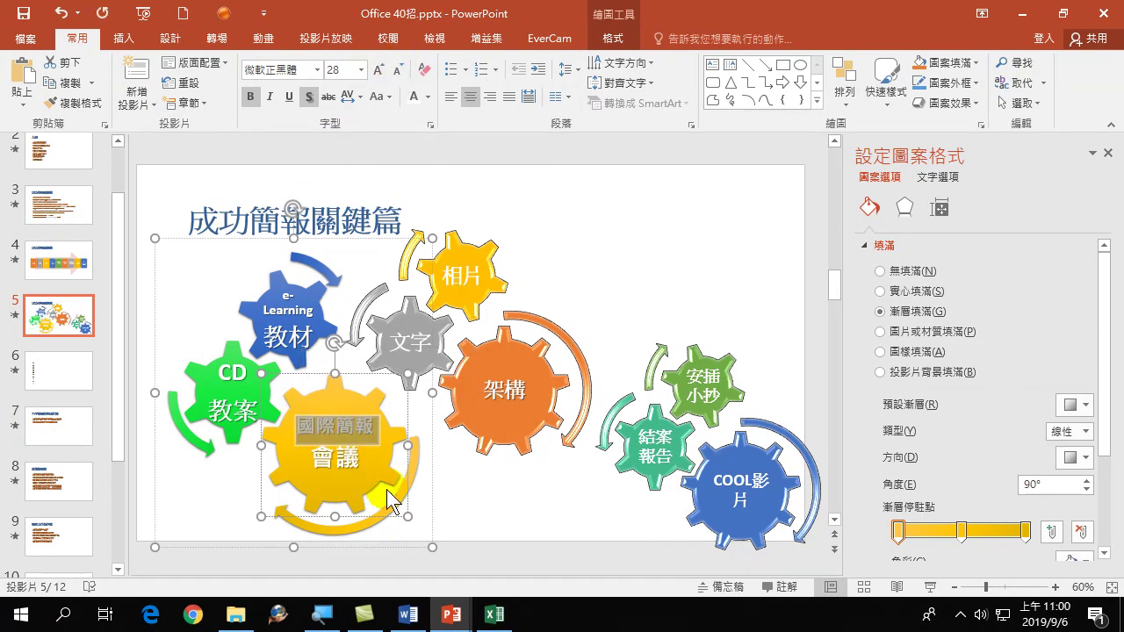
left_click(488, 491)
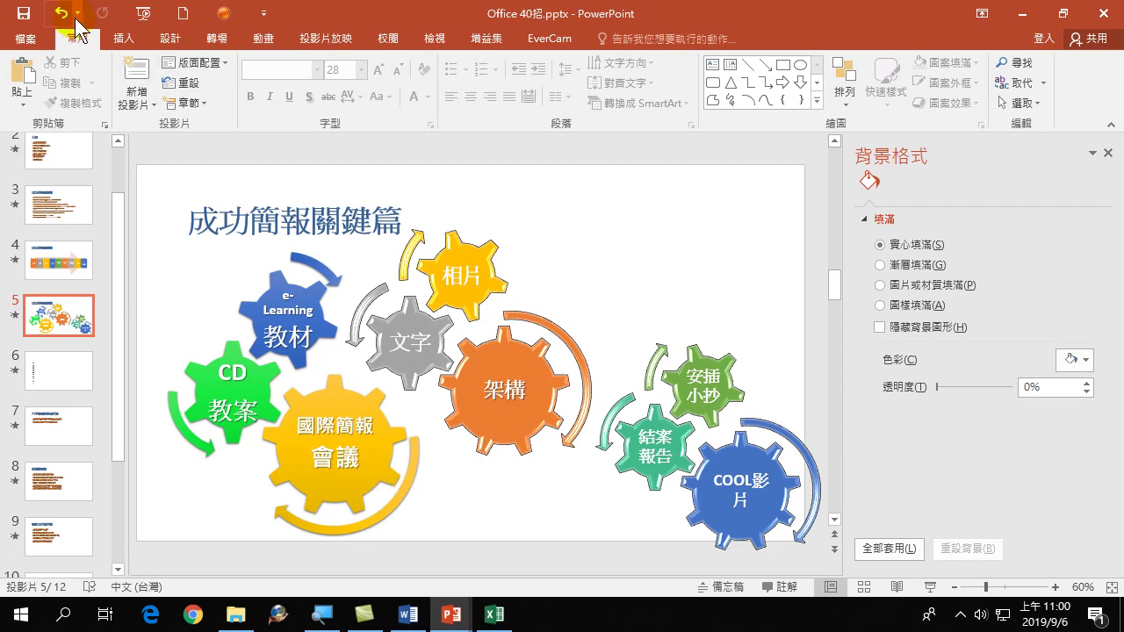
Step: Save Office 40招.pptx and close it
left_click(21, 19)
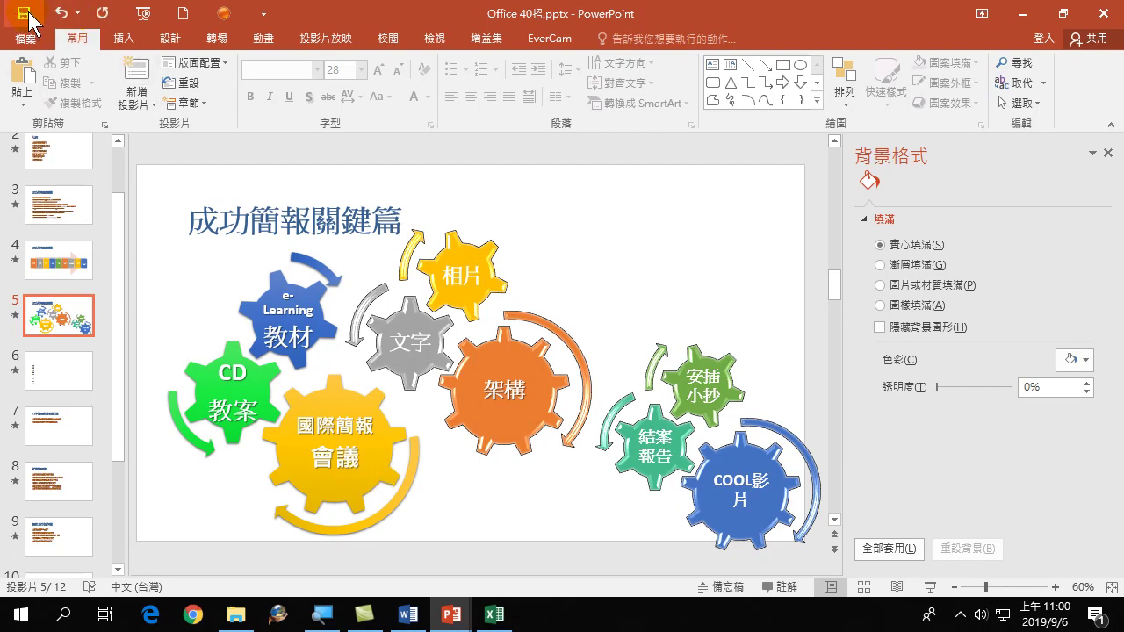
left_click(1102, 13)
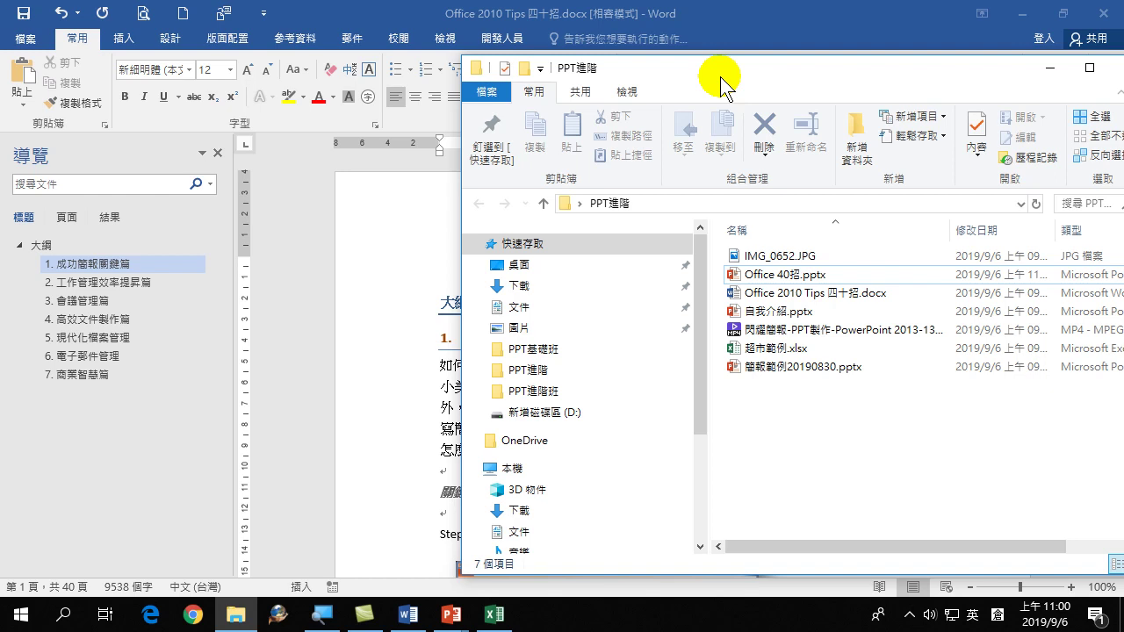
Step: Close the 簡報3 presentation and switch to the 簡報2 presentation in PowerPoint
left_click(450, 615)
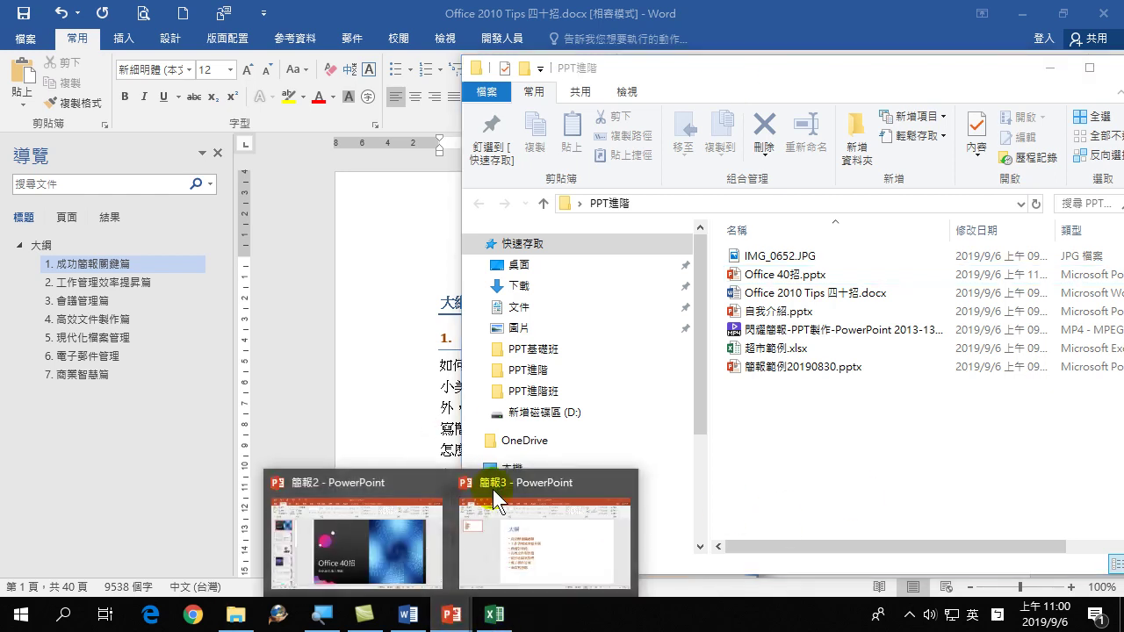
left_click(525, 532)
left_click(1104, 14)
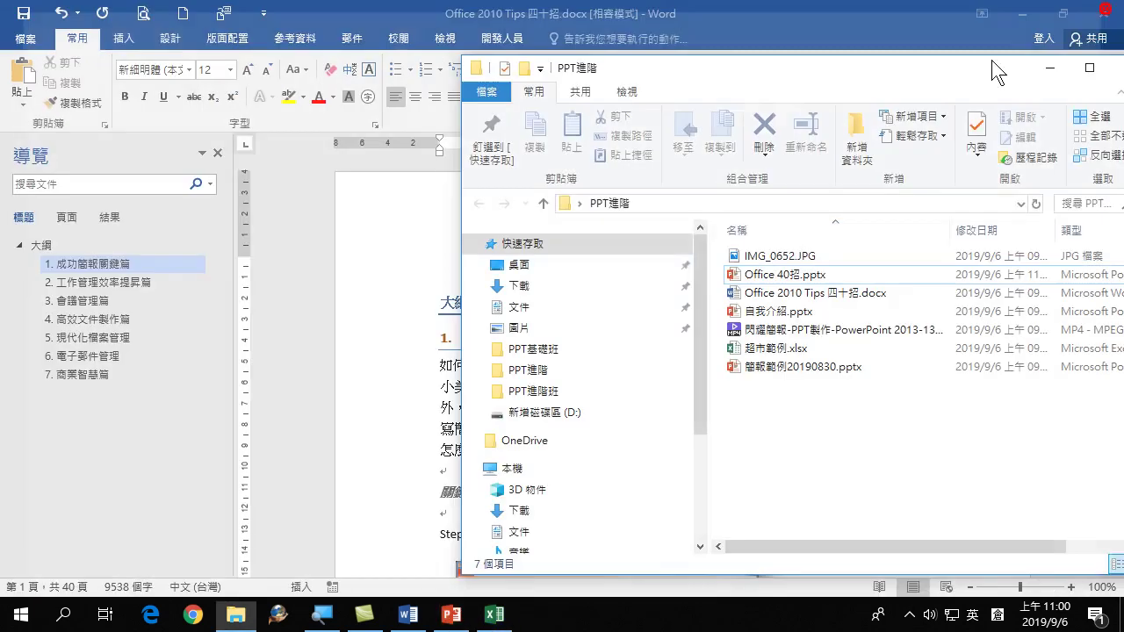
left_click(450, 614)
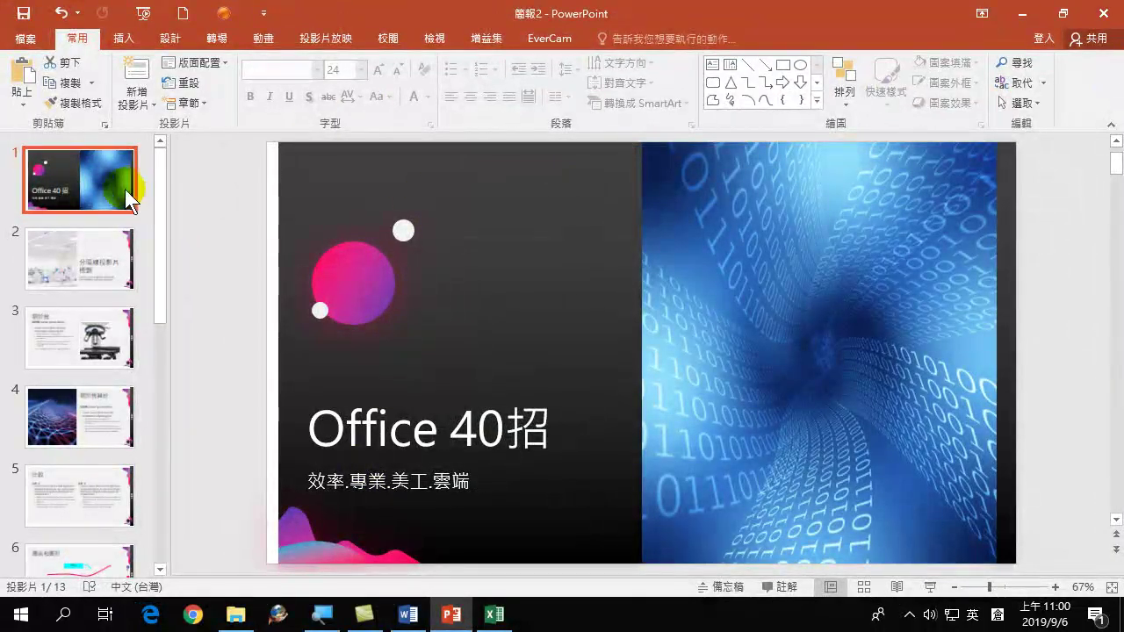
Step: Close the 簡報2 presentation without saving its changes
left_click(1113, 18)
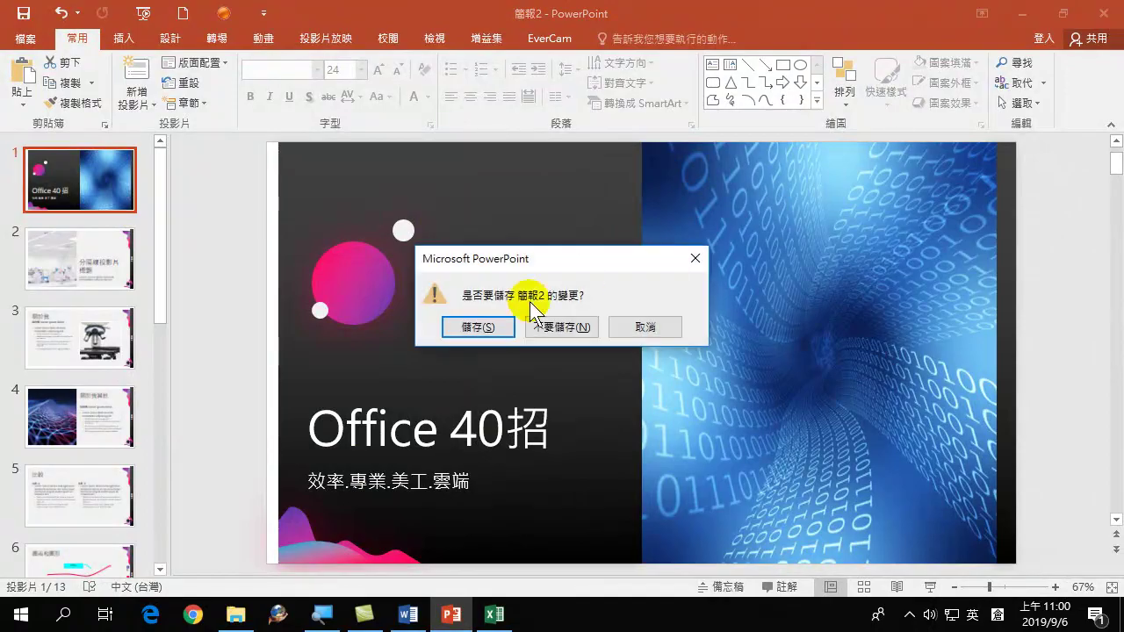
left_click(551, 325)
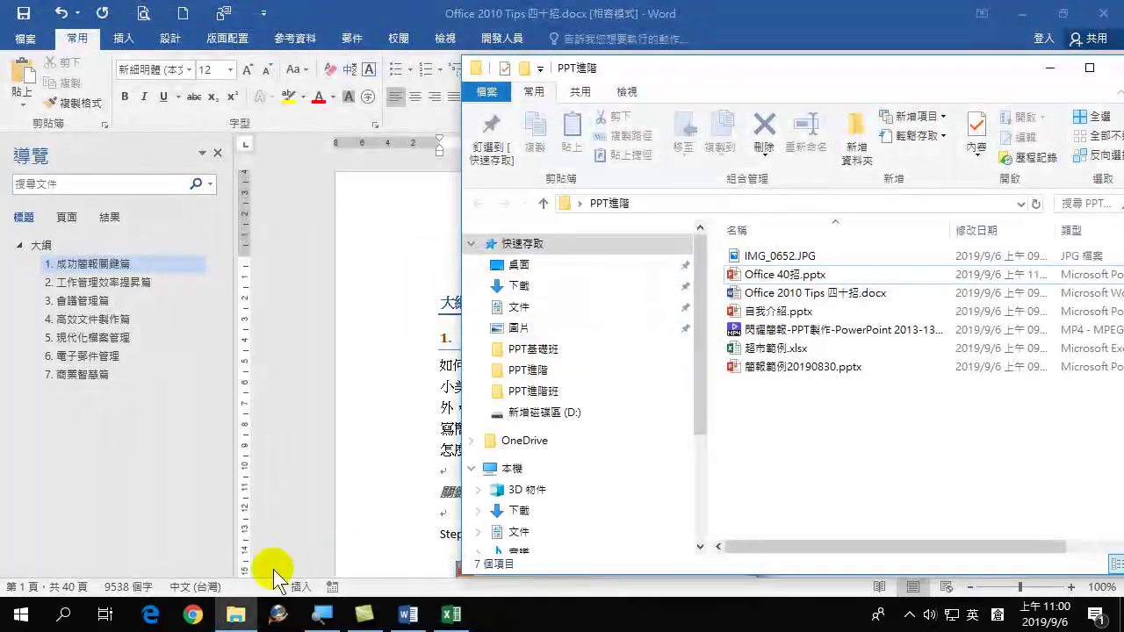
Step: Switch to Chrome and search Google for 思源字體下載
left_click(194, 614)
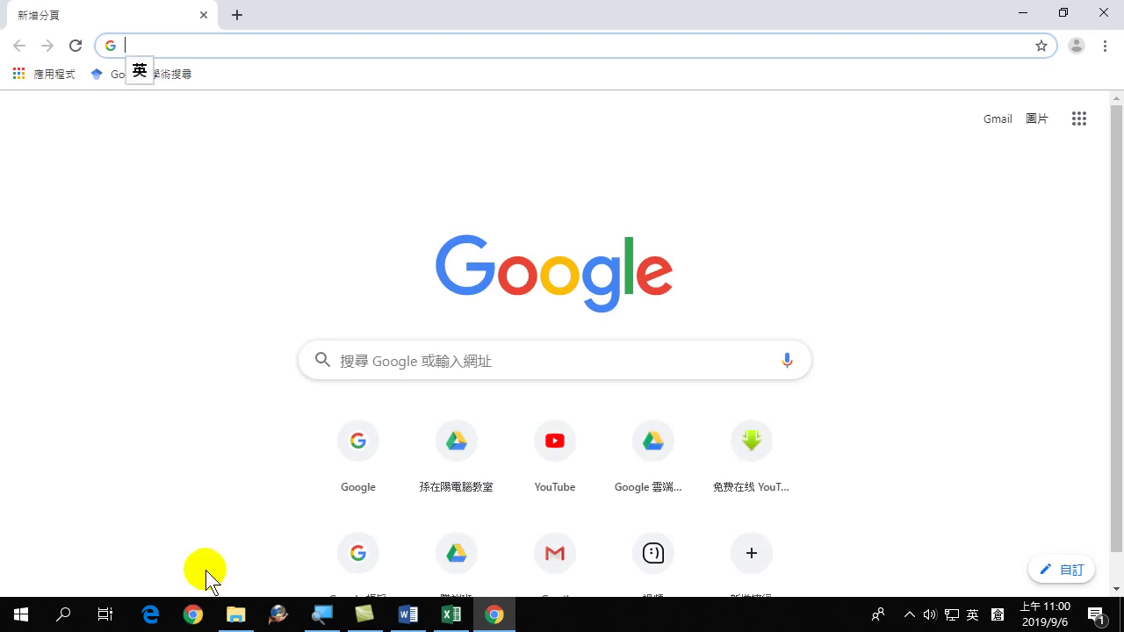
left_click(357, 353)
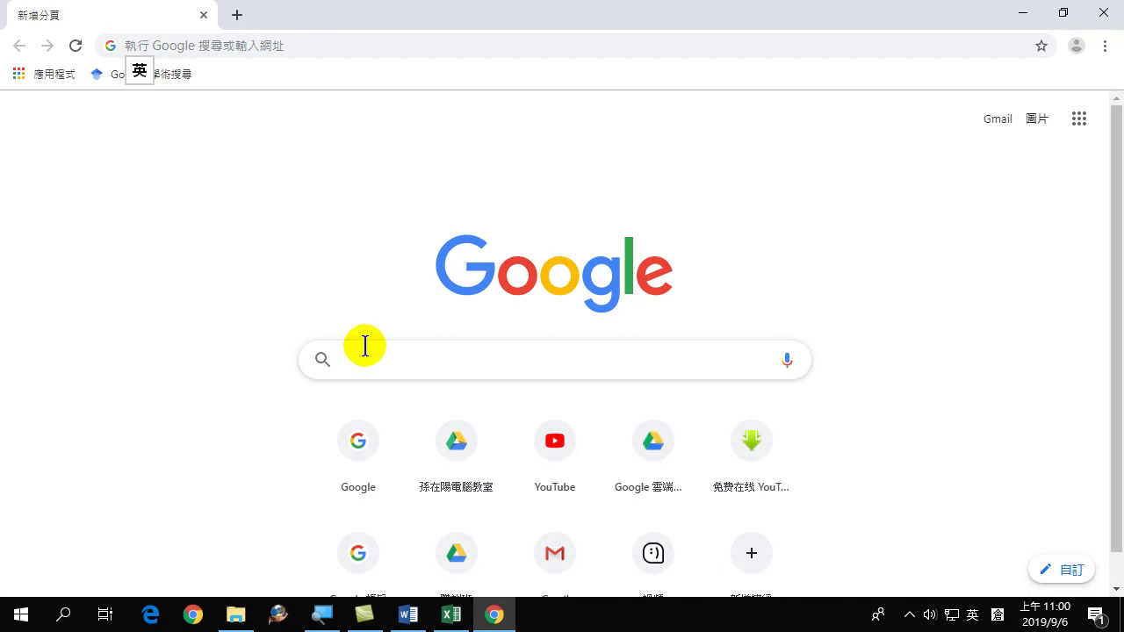
type("w")
key("BackSpace")
key("BackSpace")
key("shift")
type("思水一")
key("Down")
key("Return")
key("shift")
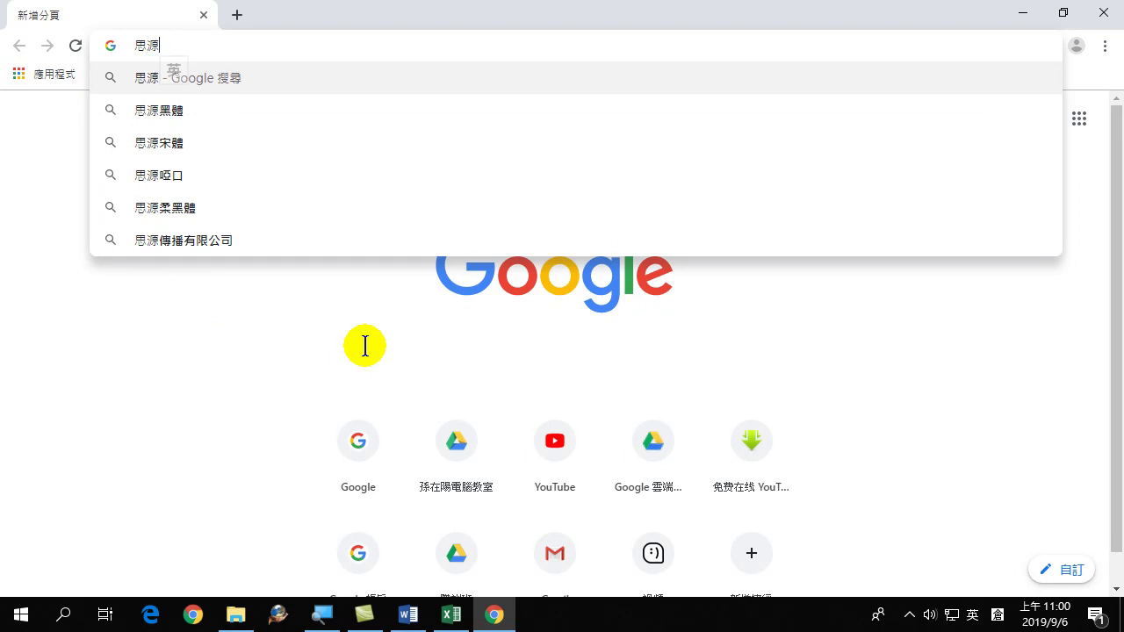
type("jn")
key("BackSpace")
key("BackSpace")
key("shift")
type("字")
key("Down")
type("一月月廿田")
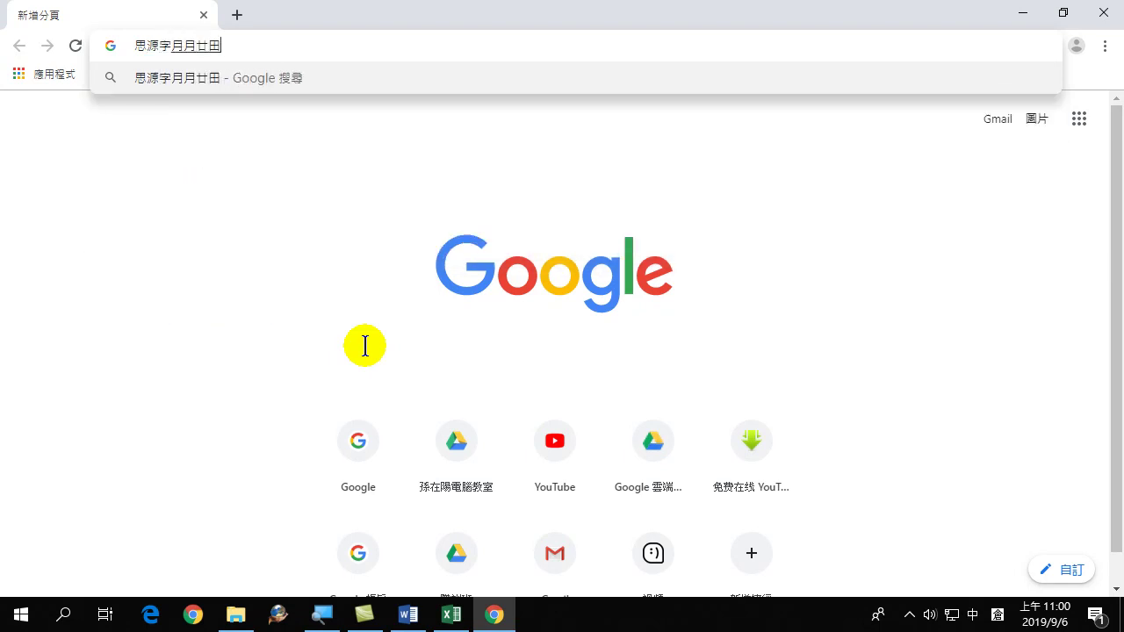
key("space")
type("下十戈")
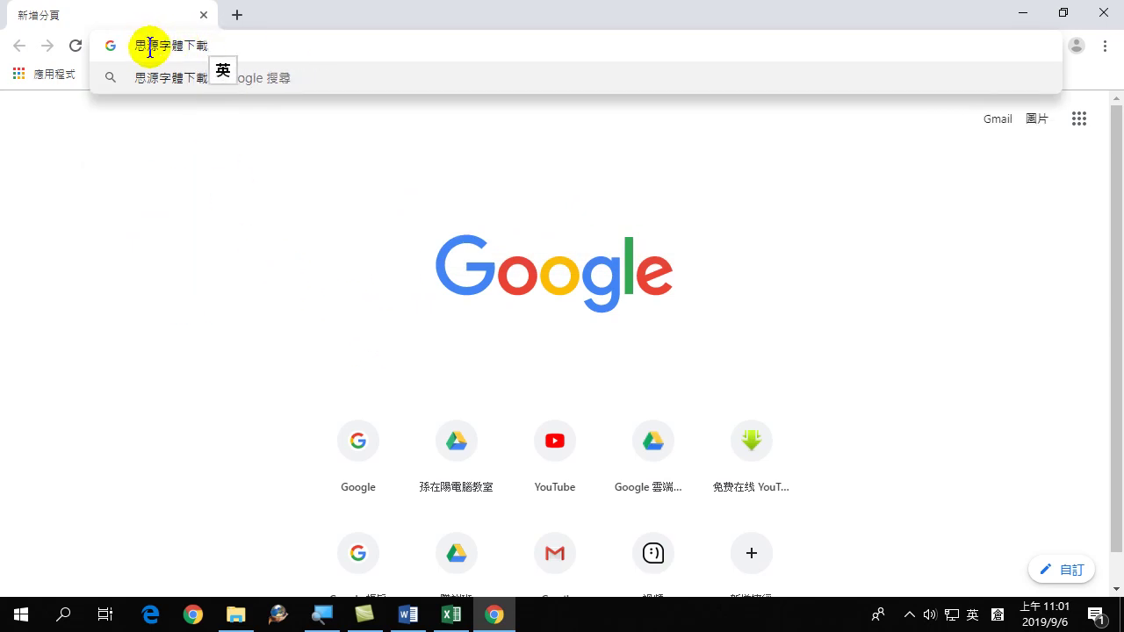
key("Return")
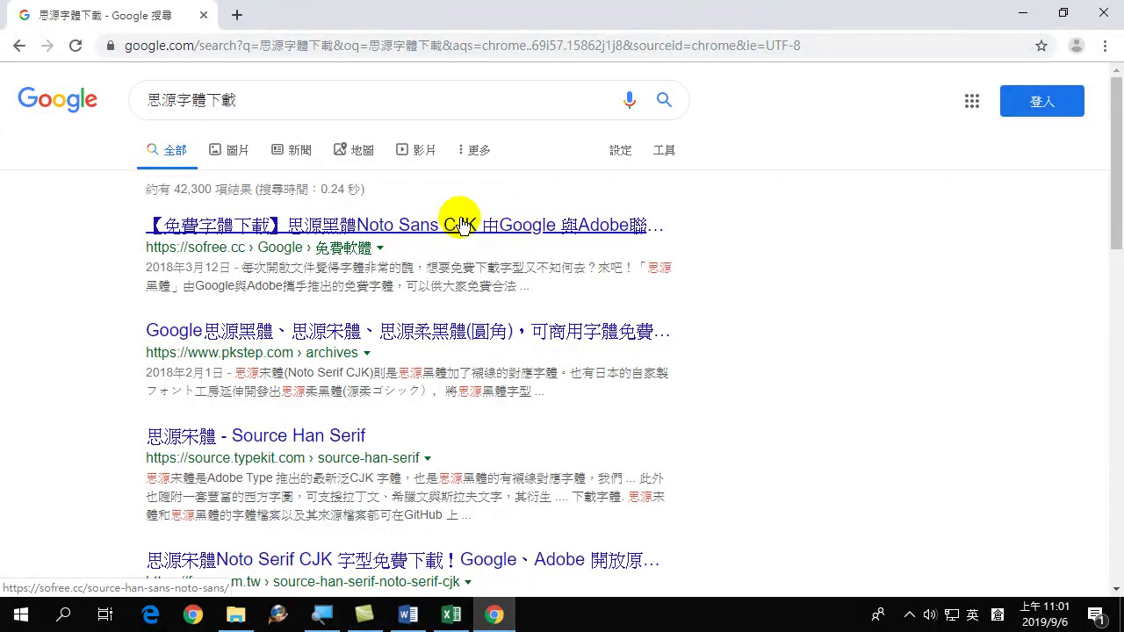
Step: Open the sofree.cc search result on 思源黑體 Noto Sans CJK and look through the article for a font download
left_click(426, 225)
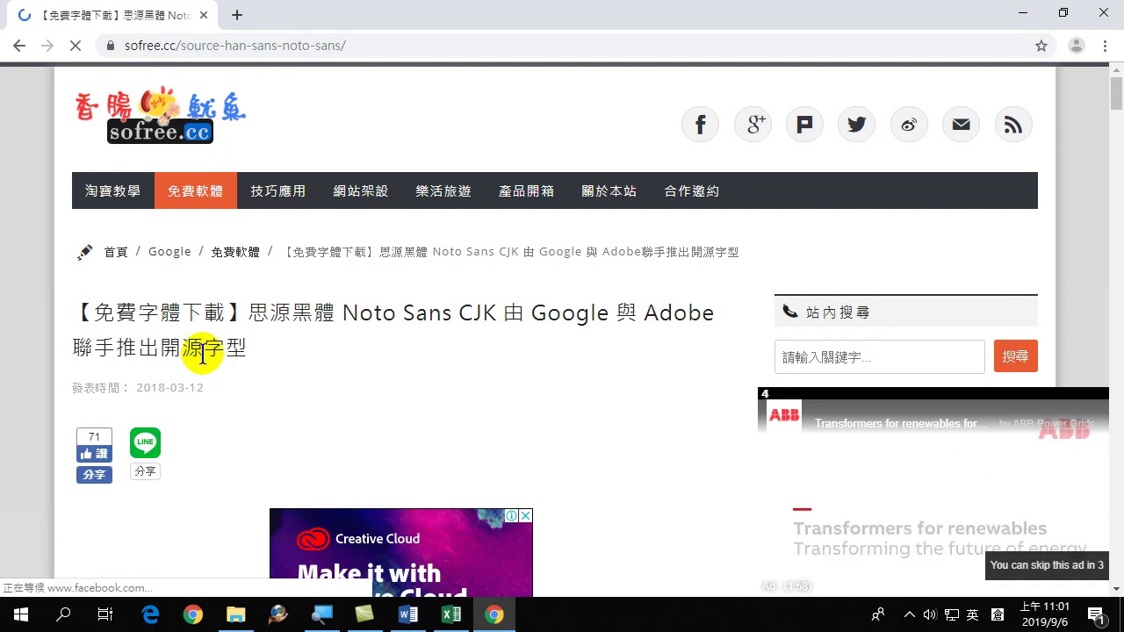
scroll(245, 373, "down", 3)
scroll(250, 373, "down", 5)
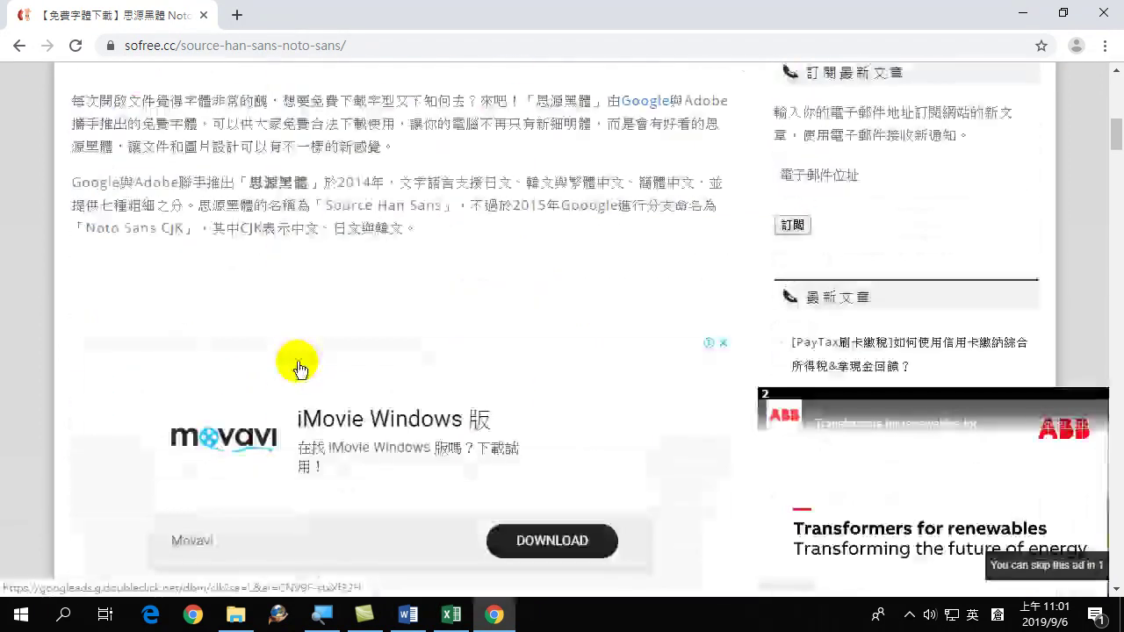
scroll(334, 180, "down", 4)
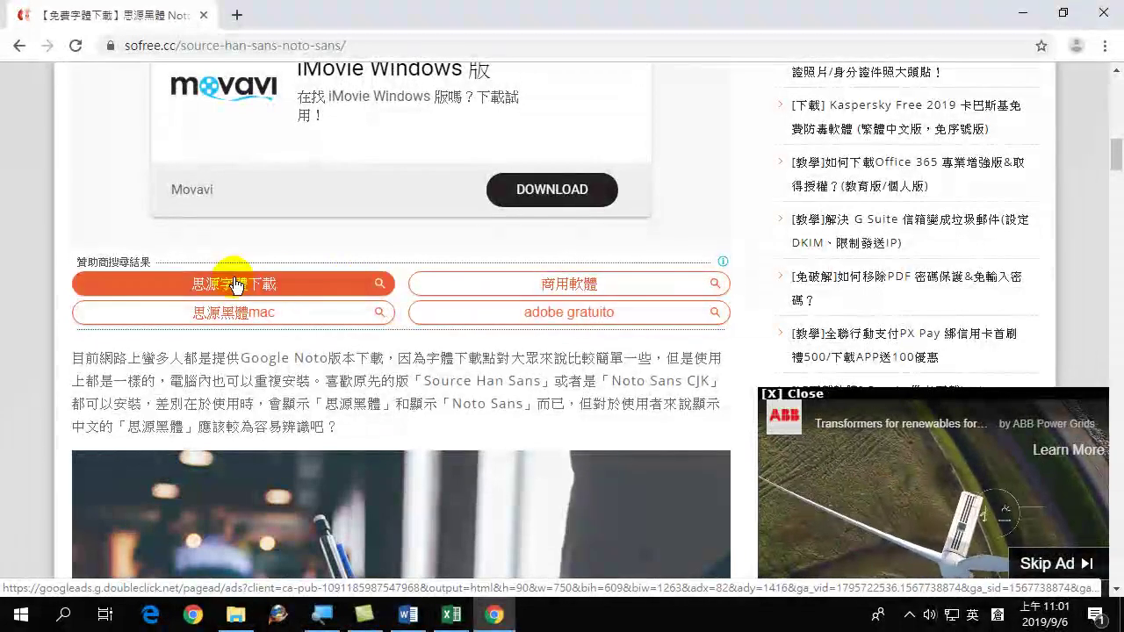
Step: Open the article's sponsored 思源字體下載 search, expand its result list and look through the font download sites
left_click(237, 293)
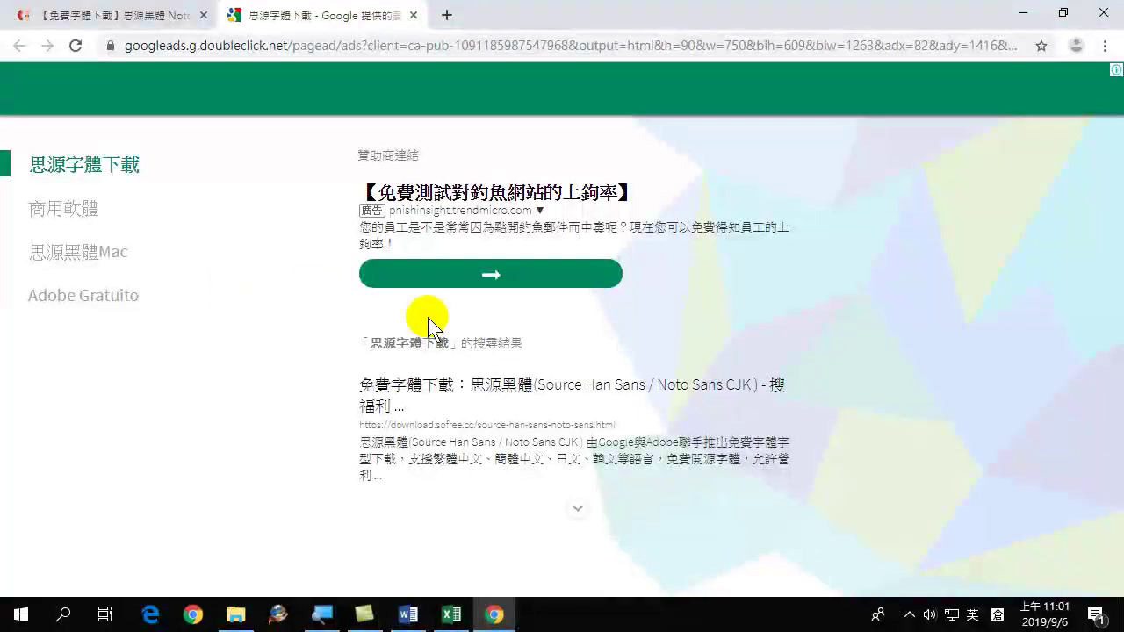
left_click(577, 512)
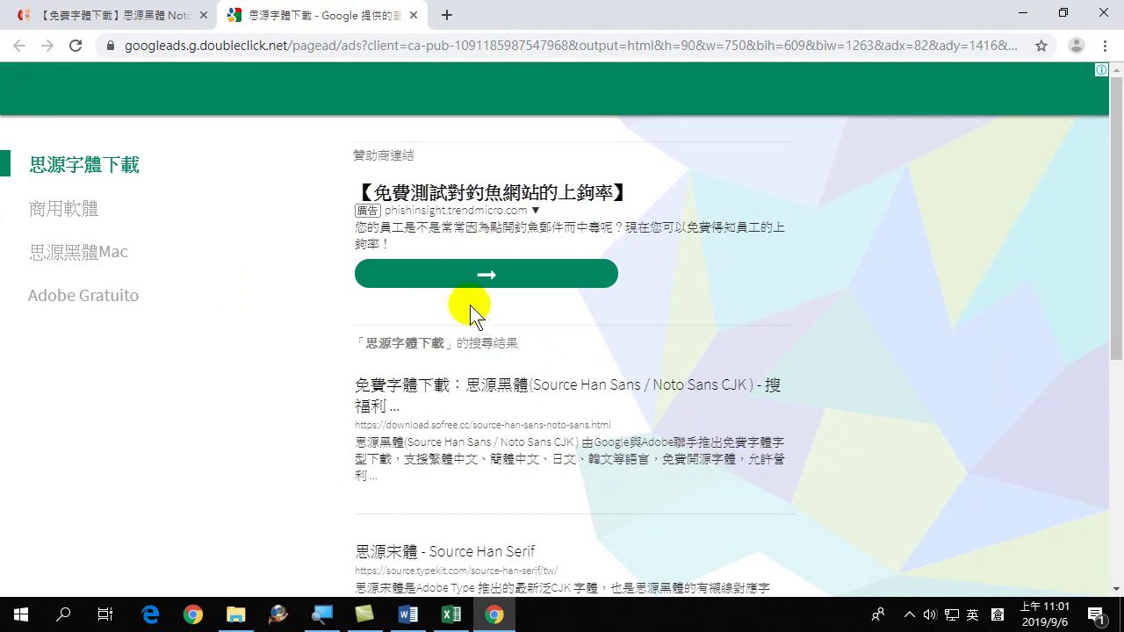
scroll(484, 325, "down", 3)
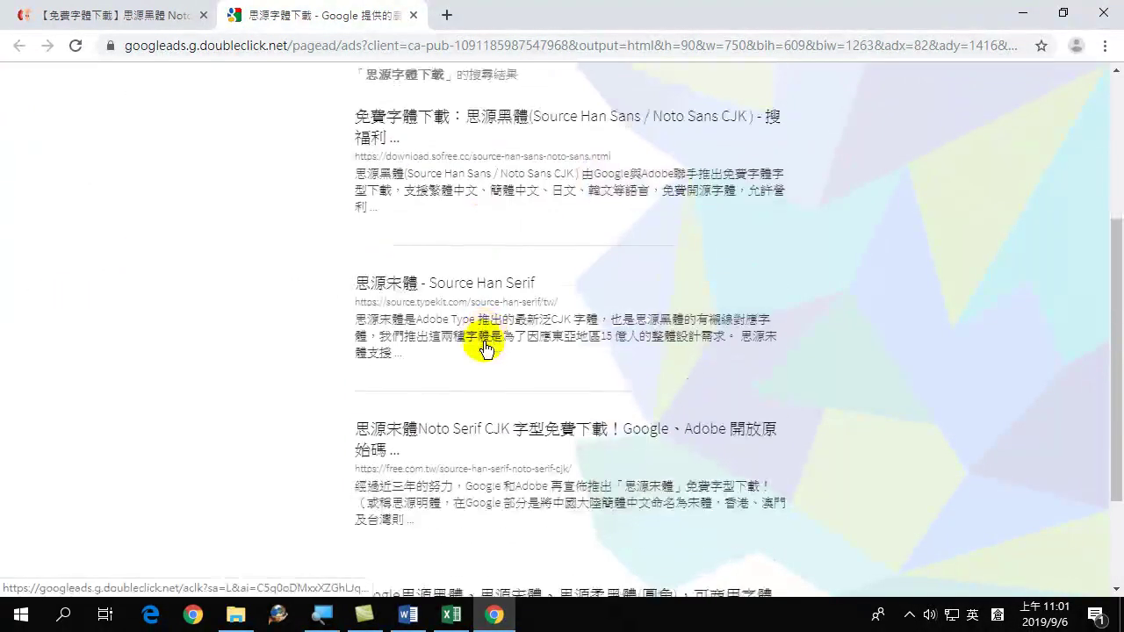
scroll(485, 343, "down", 2)
scroll(481, 338, "up", 4)
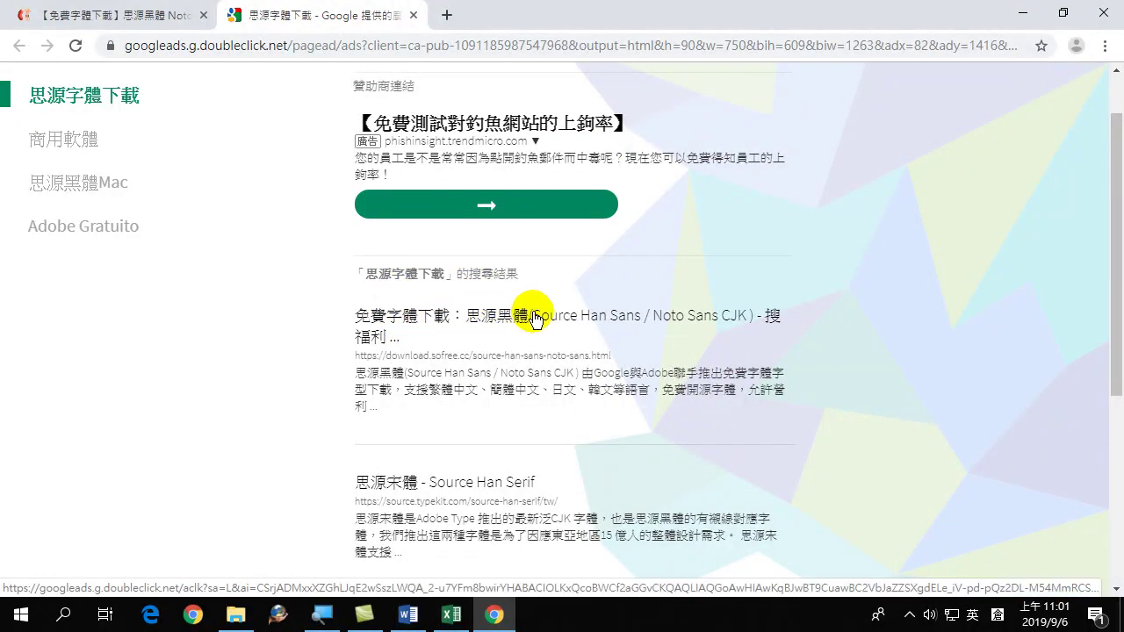
scroll(453, 407, "down", 2)
scroll(436, 411, "down", 2)
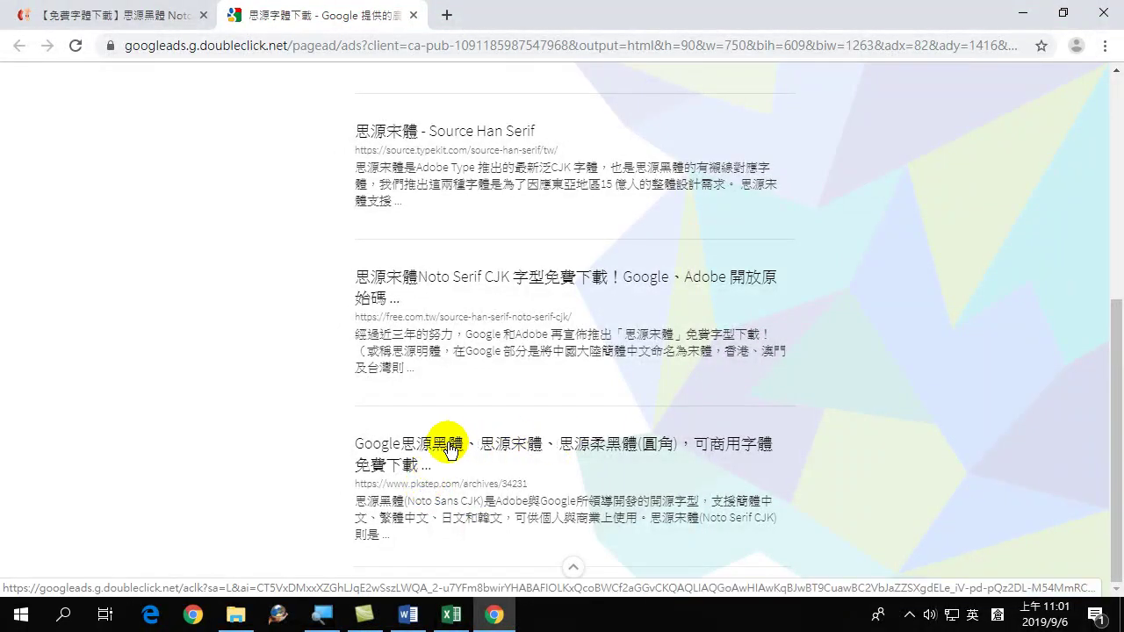
scroll(444, 491, "up", 5)
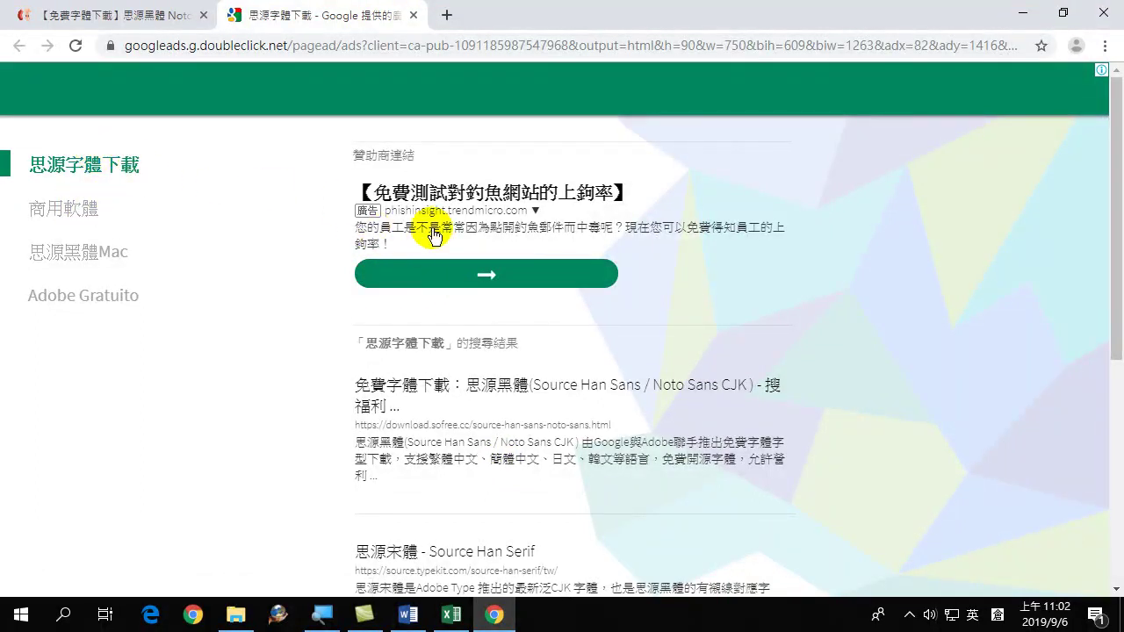
scroll(454, 283, "down", 2)
scroll(453, 292, "up", 2)
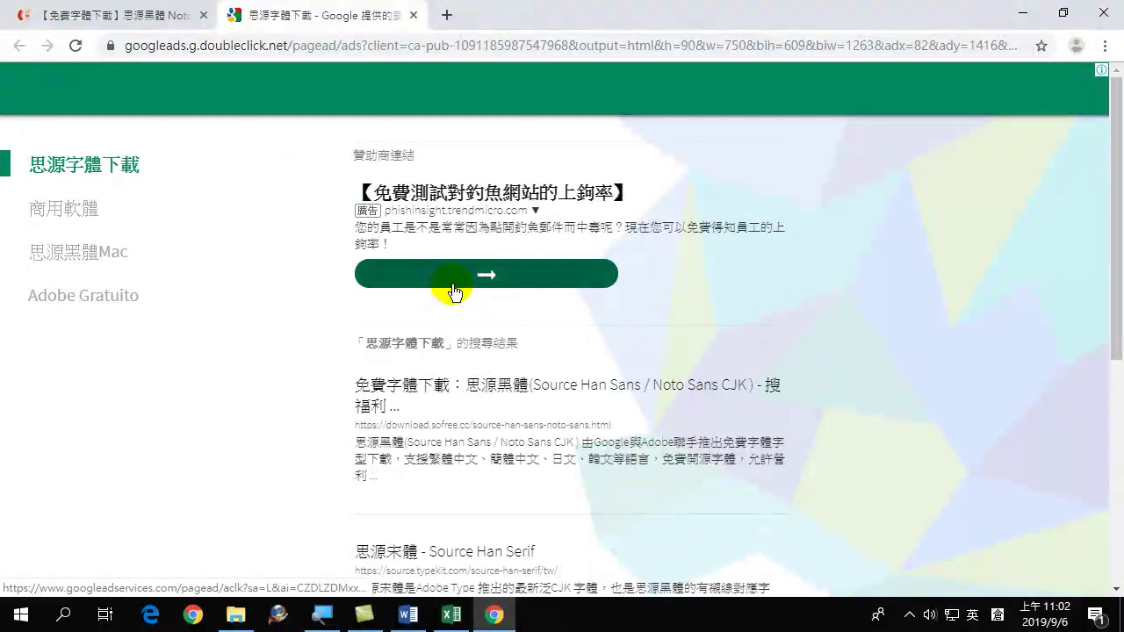
scroll(447, 283, "down", 5)
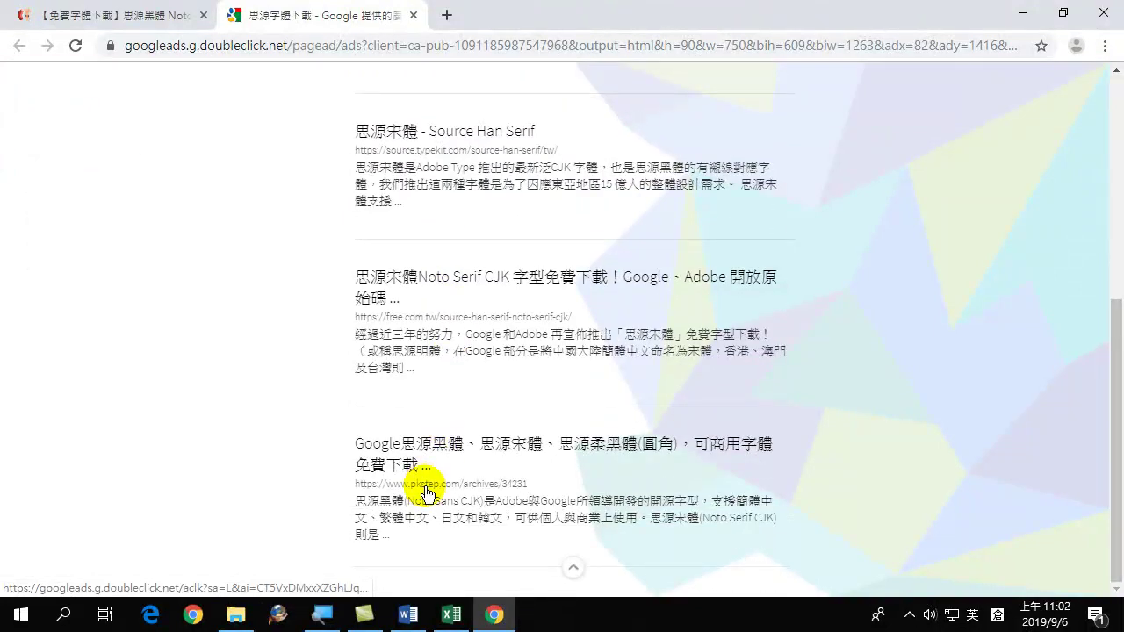
Step: Open the pkstep.com article on 思源黑體, 思源宋體 and 思源柔黑體, and examine its font samples, download links and installation instructions
left_click(428, 485)
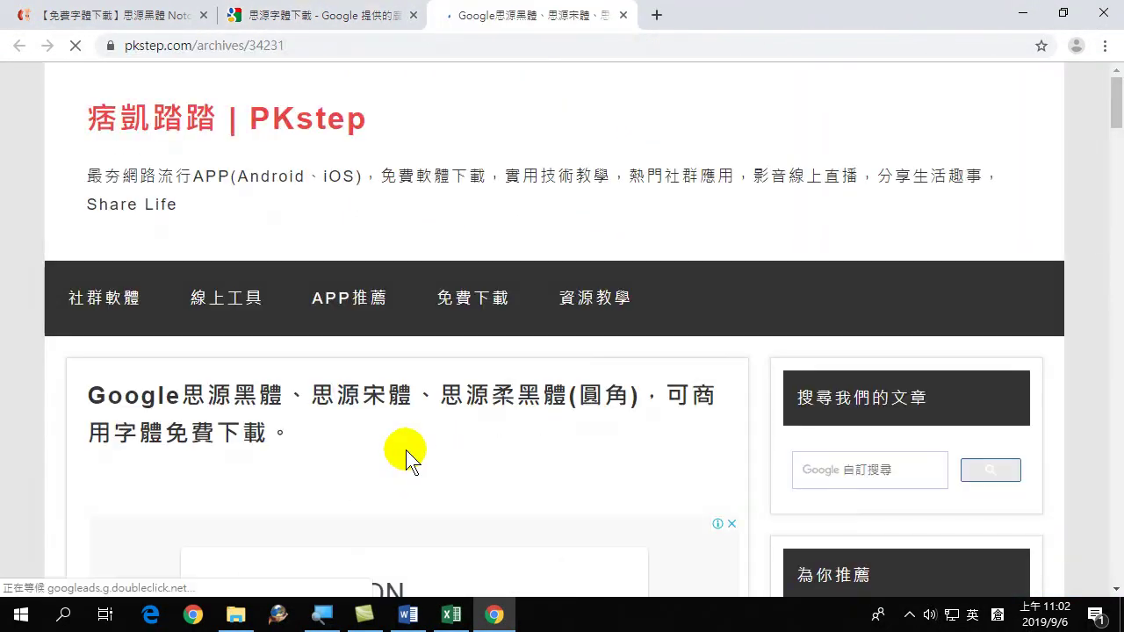
scroll(397, 332, "down", 4)
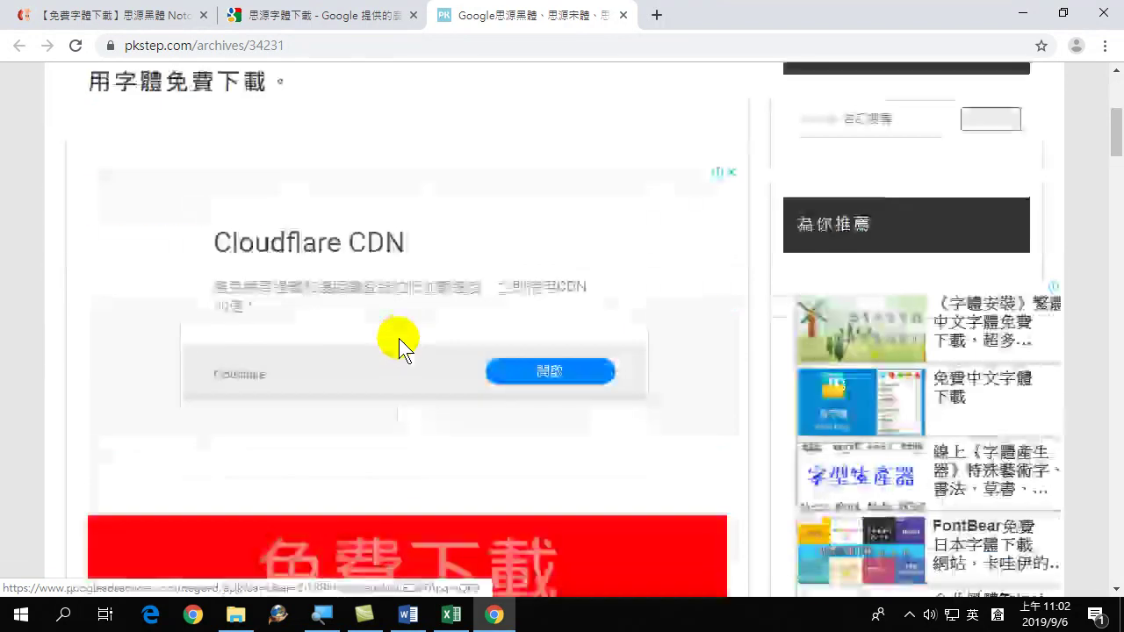
scroll(379, 344, "down", 12)
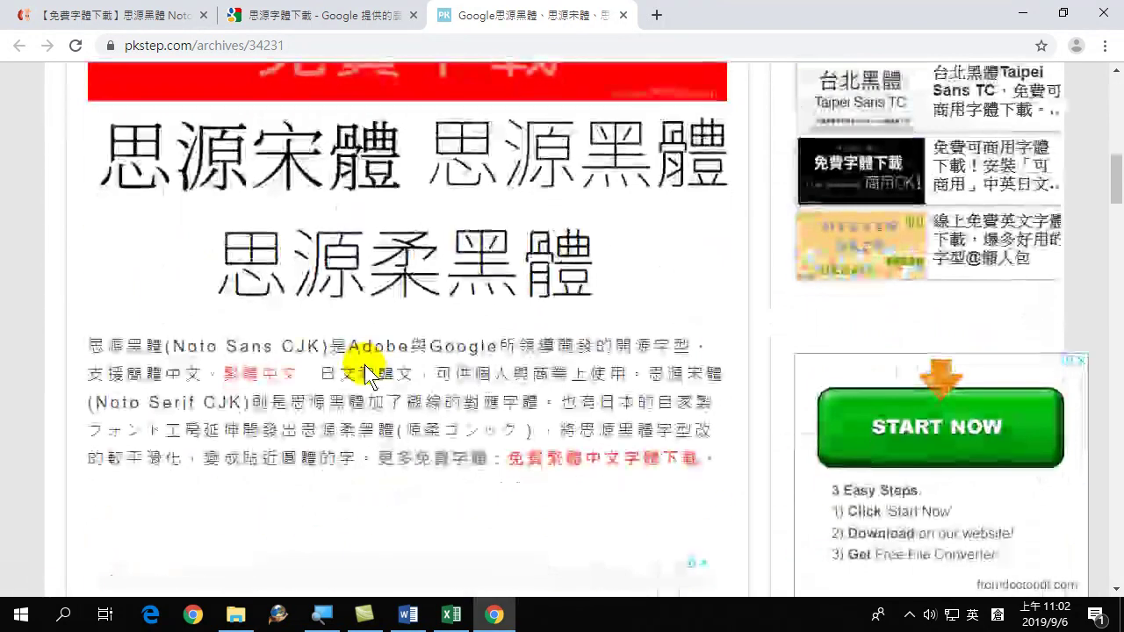
scroll(364, 369, "down", 9)
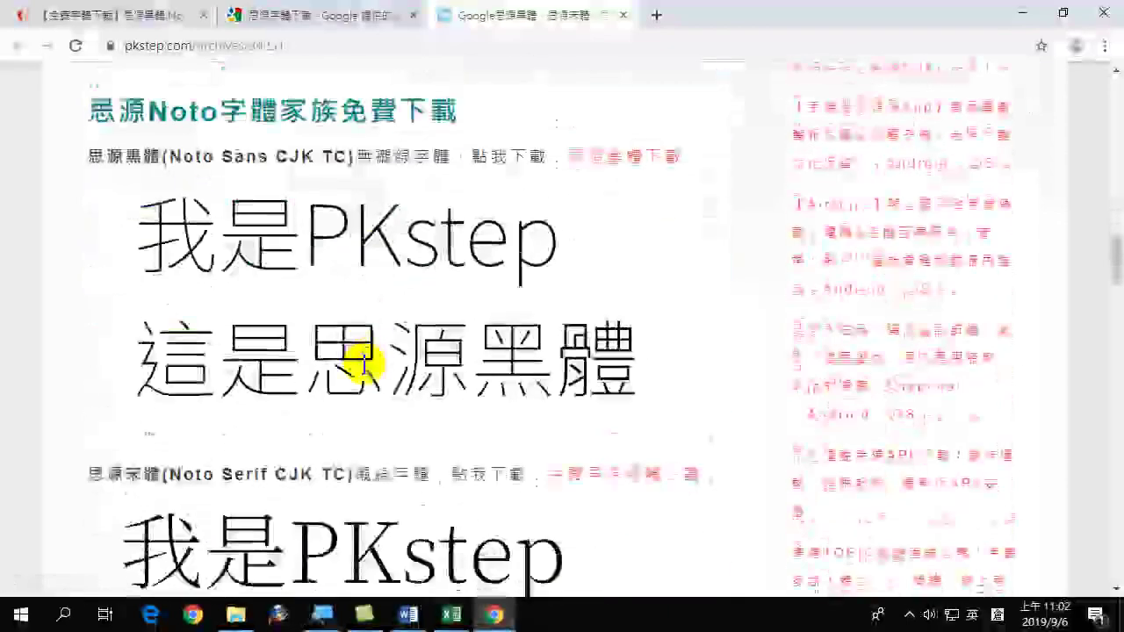
scroll(364, 369, "down", 12)
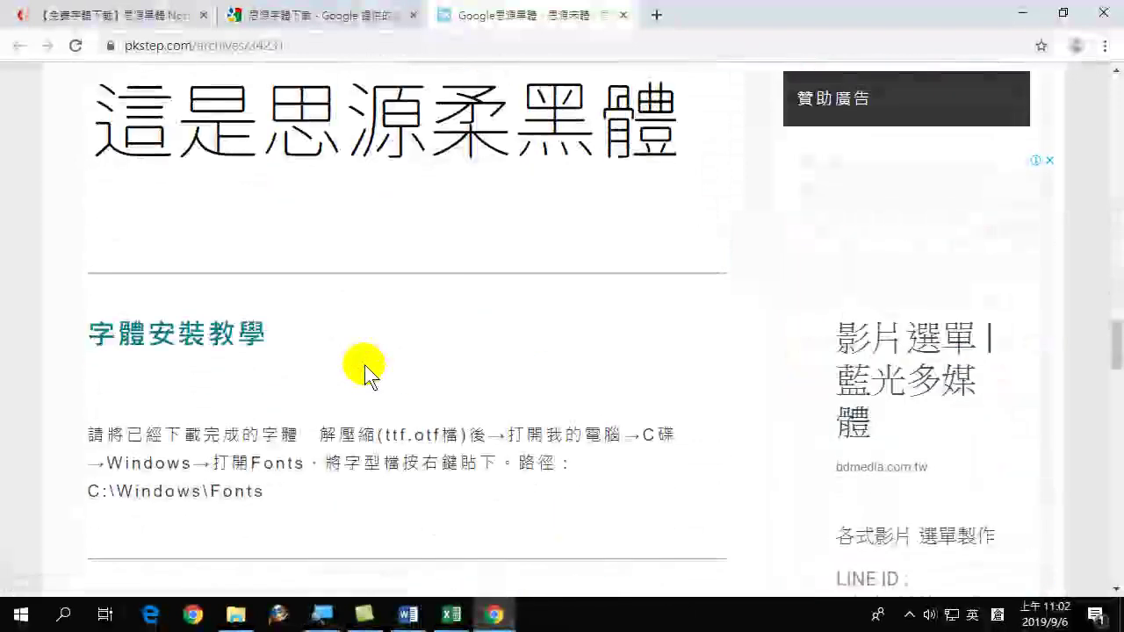
scroll(365, 373, "down", 4)
scroll(369, 360, "up", 6)
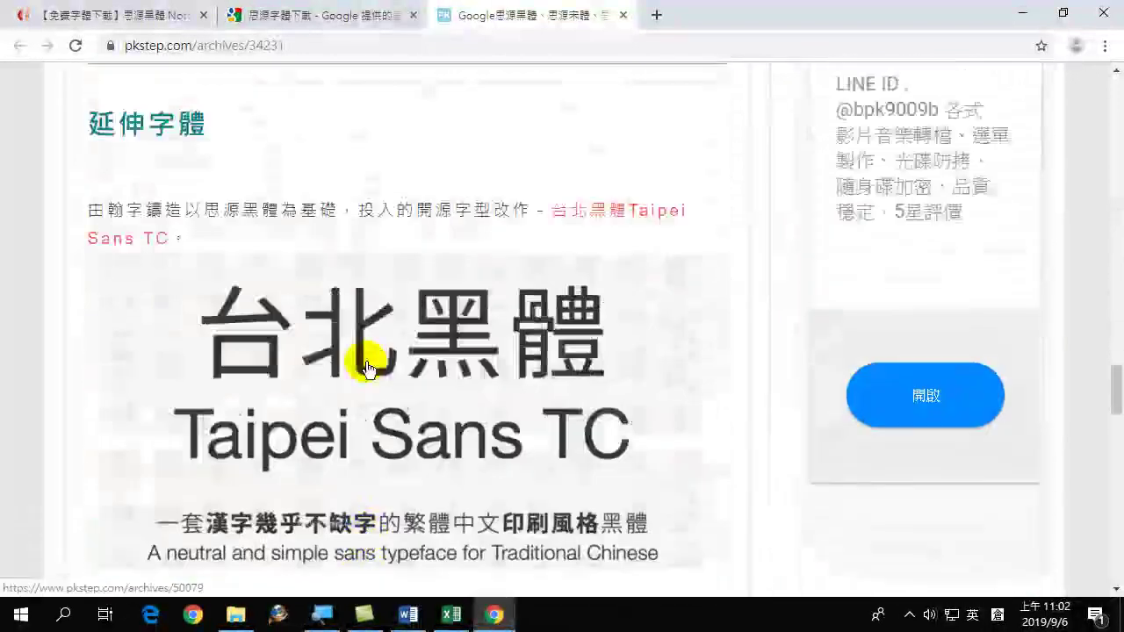
scroll(359, 407, "down", 7)
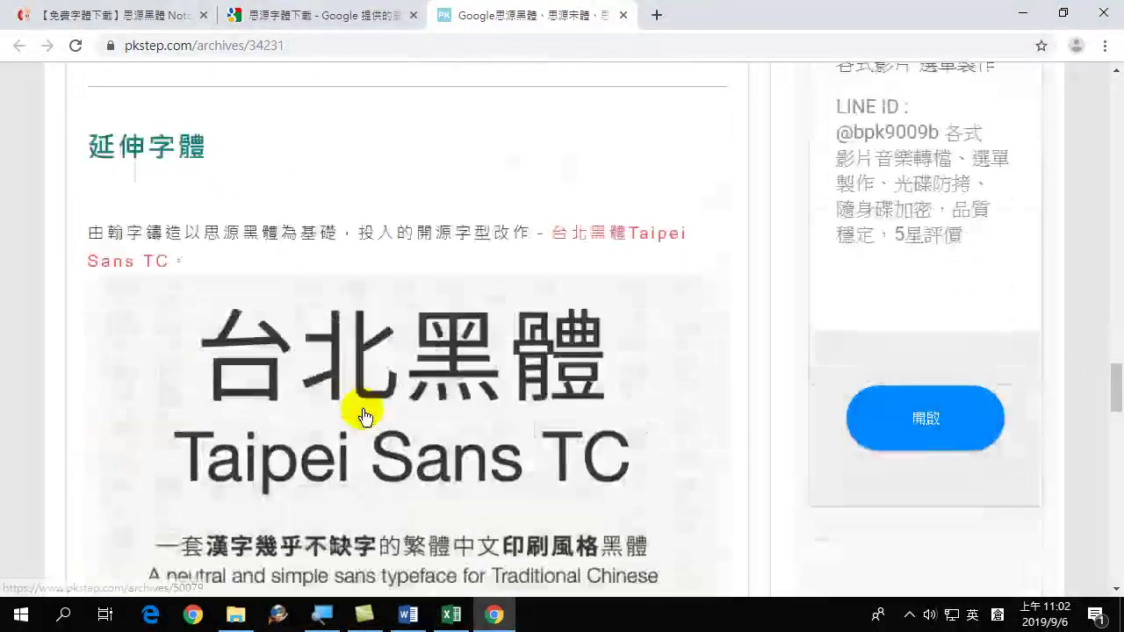
scroll(362, 412, "down", 3)
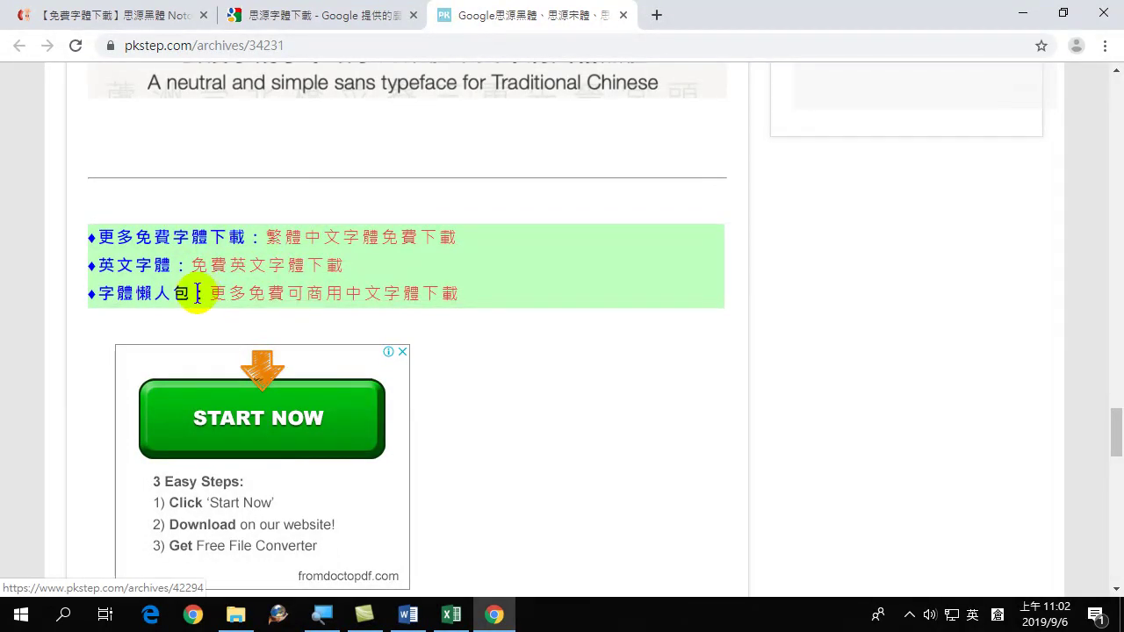
scroll(351, 390, "down", 10)
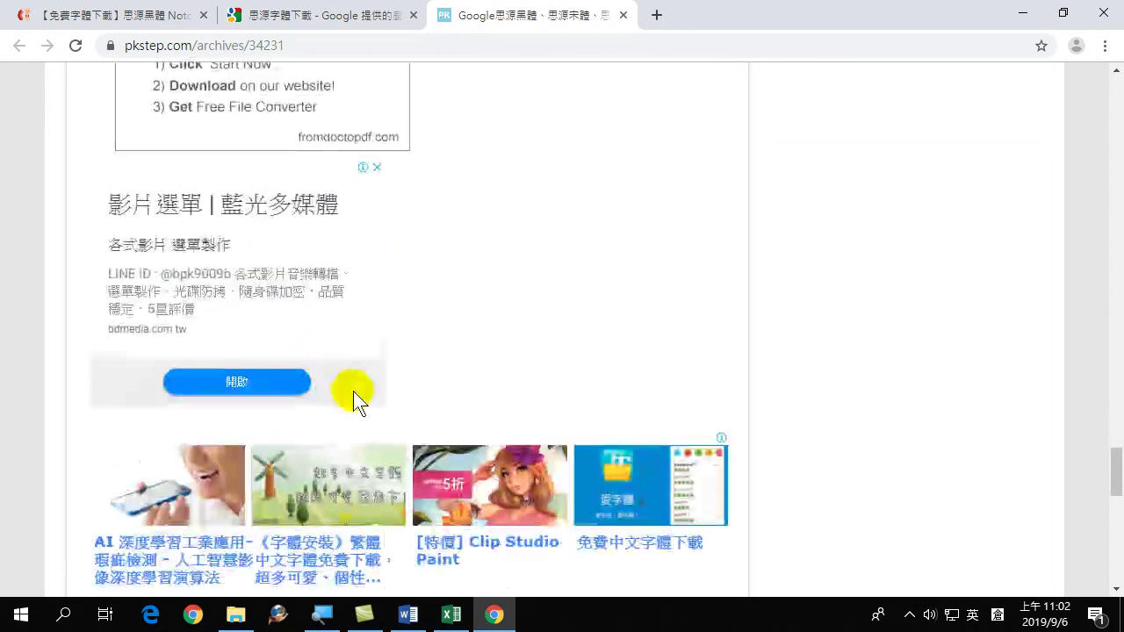
scroll(353, 391, "up", 4)
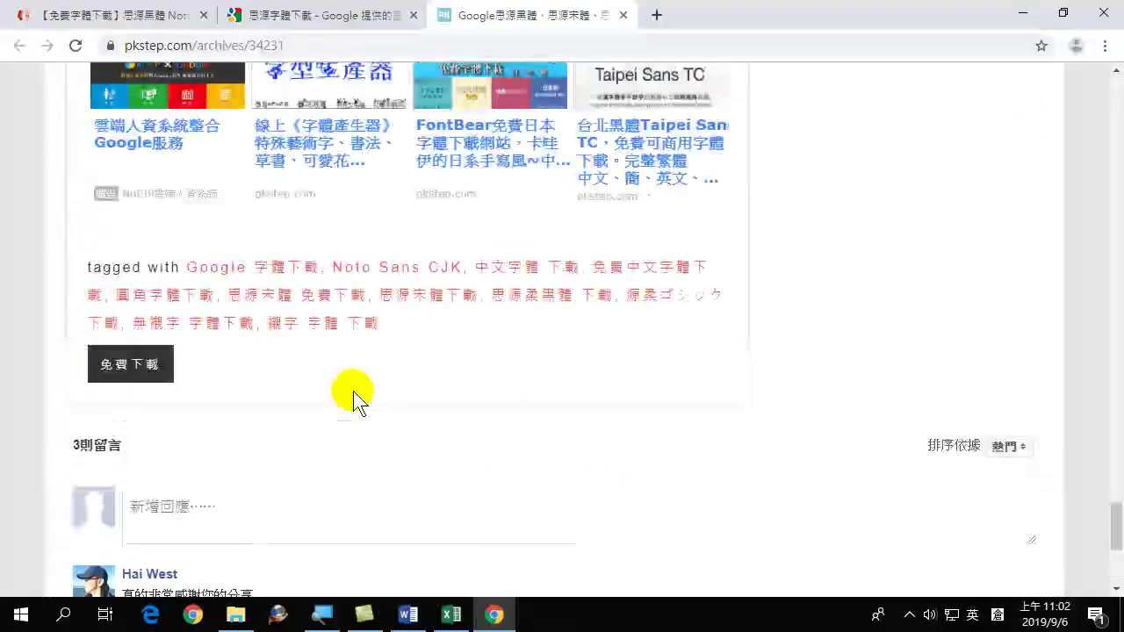
scroll(353, 391, "up", 2)
scroll(353, 392, "up", 10)
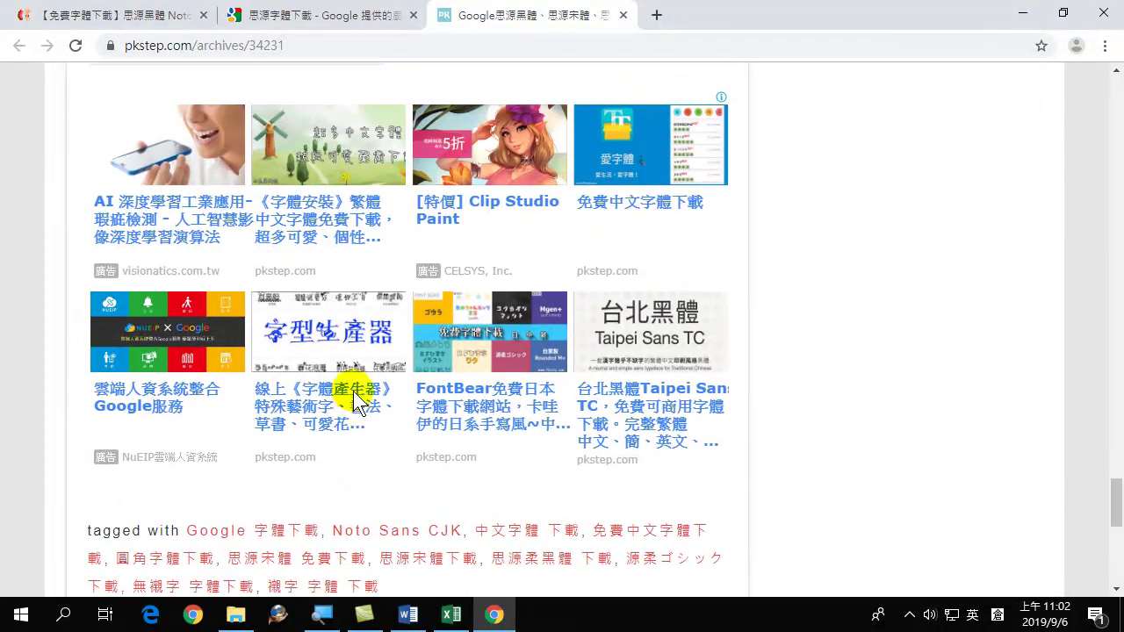
scroll(353, 391, "up", 12)
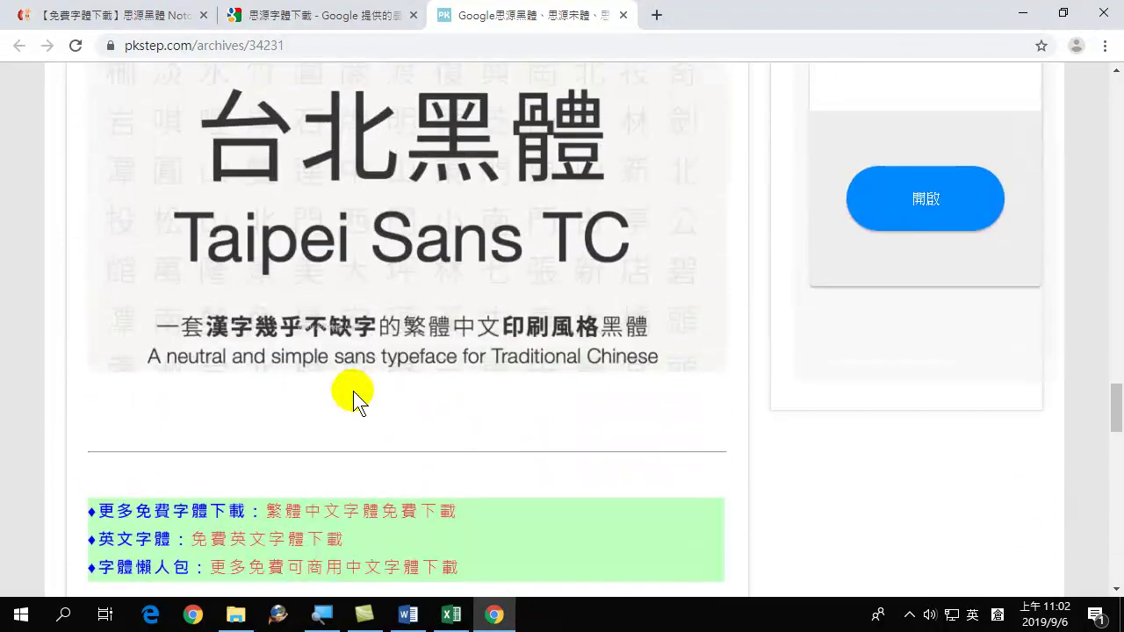
scroll(354, 390, "up", 10)
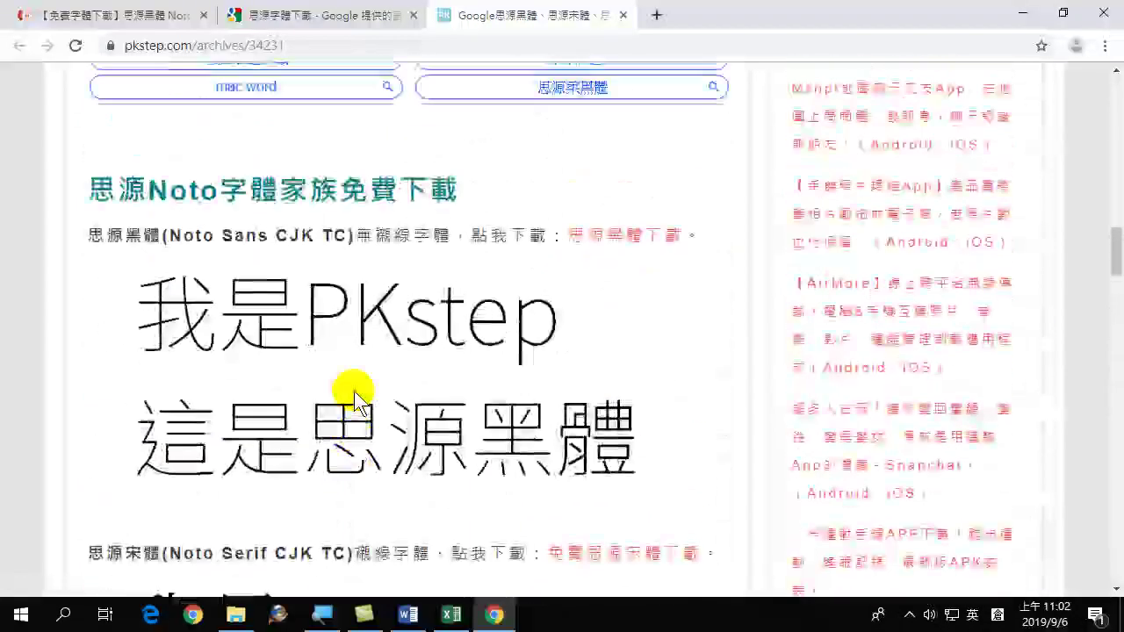
scroll(354, 390, "up", 8)
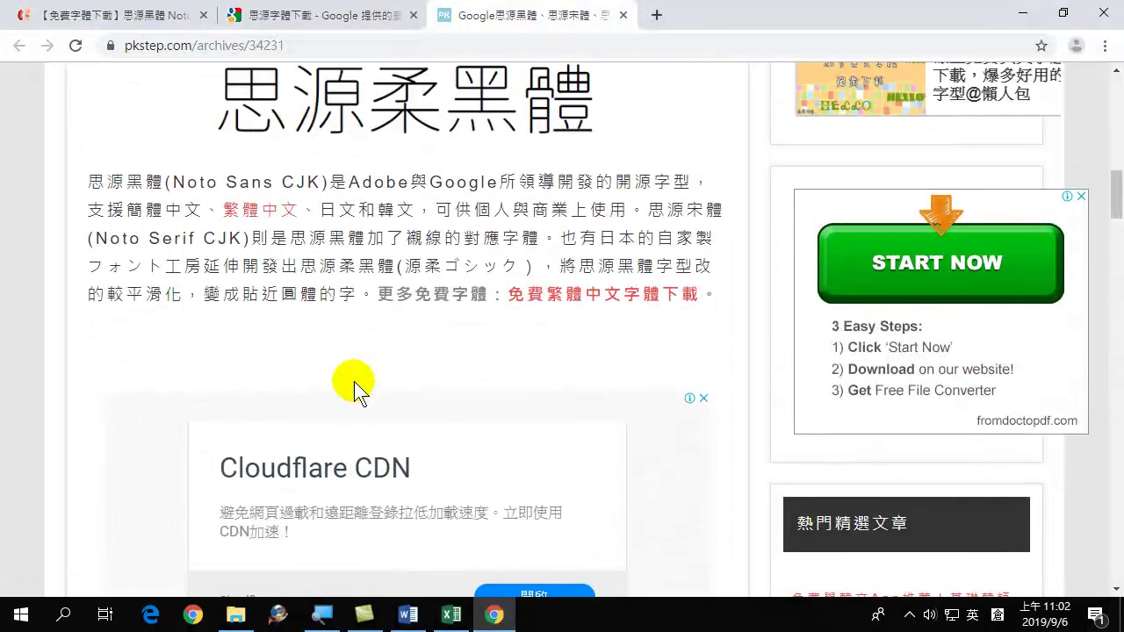
scroll(355, 374, "up", 5)
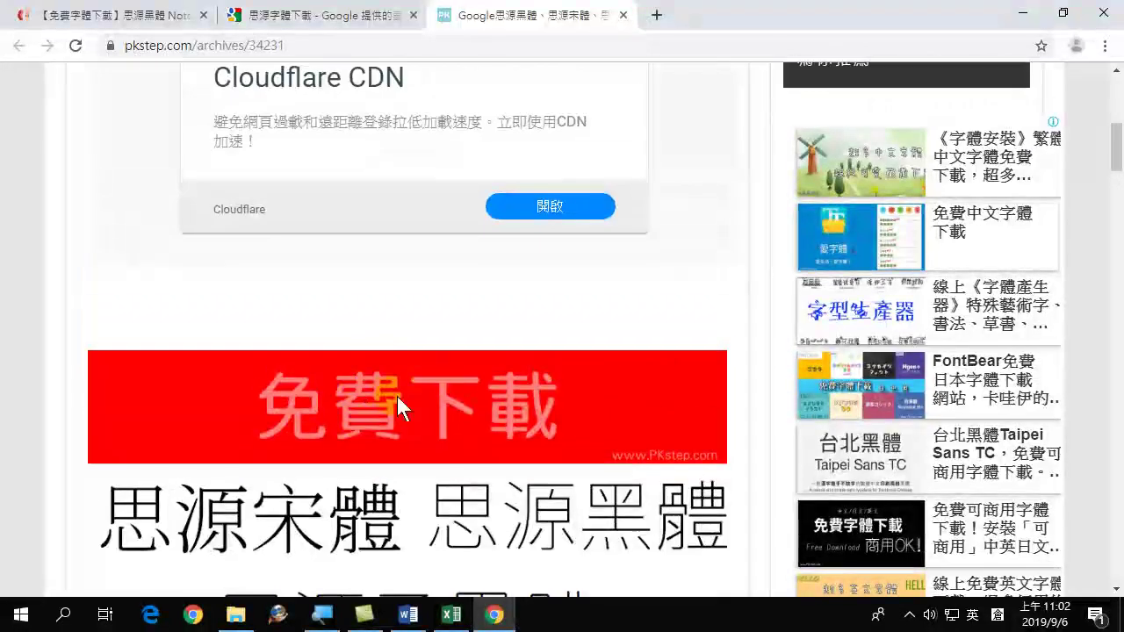
scroll(376, 384, "up", 3)
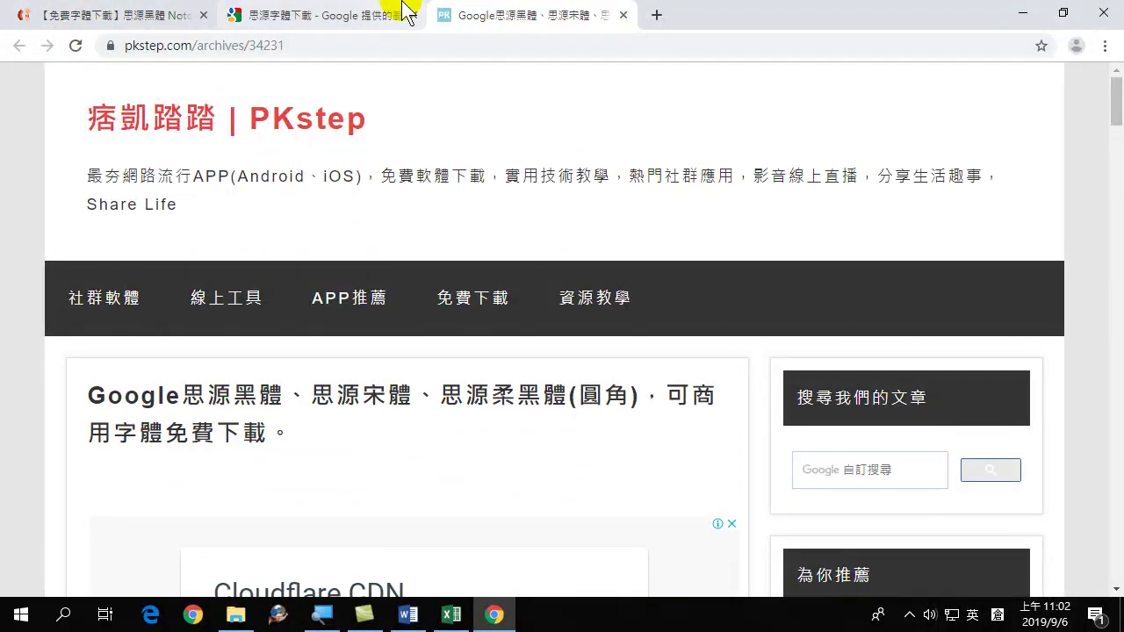
Step: Return to the sofree.cc article on 思源黑體 Noto Sans CJK and look through its font details and download information
left_click(327, 19)
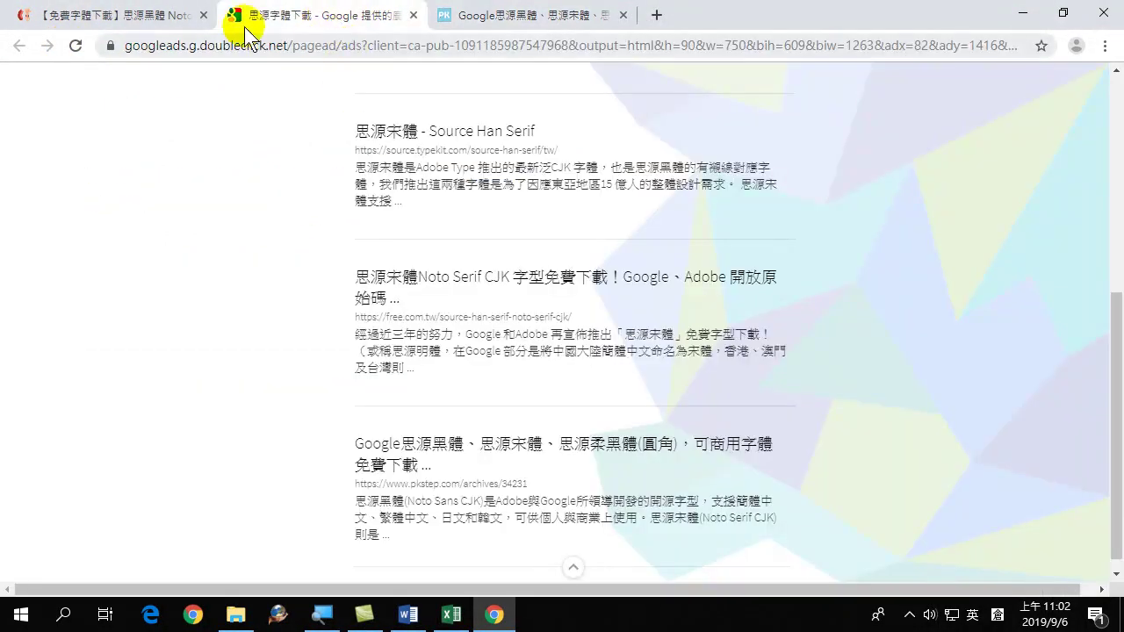
left_click(155, 23)
scroll(359, 222, "up", 1)
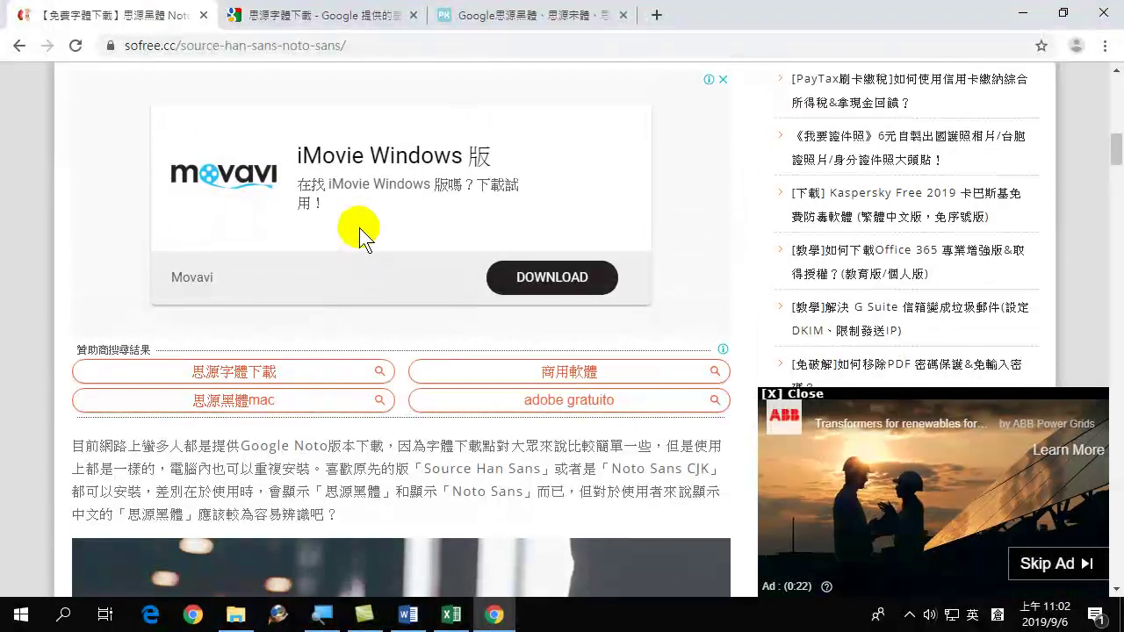
scroll(304, 246, "down", 2)
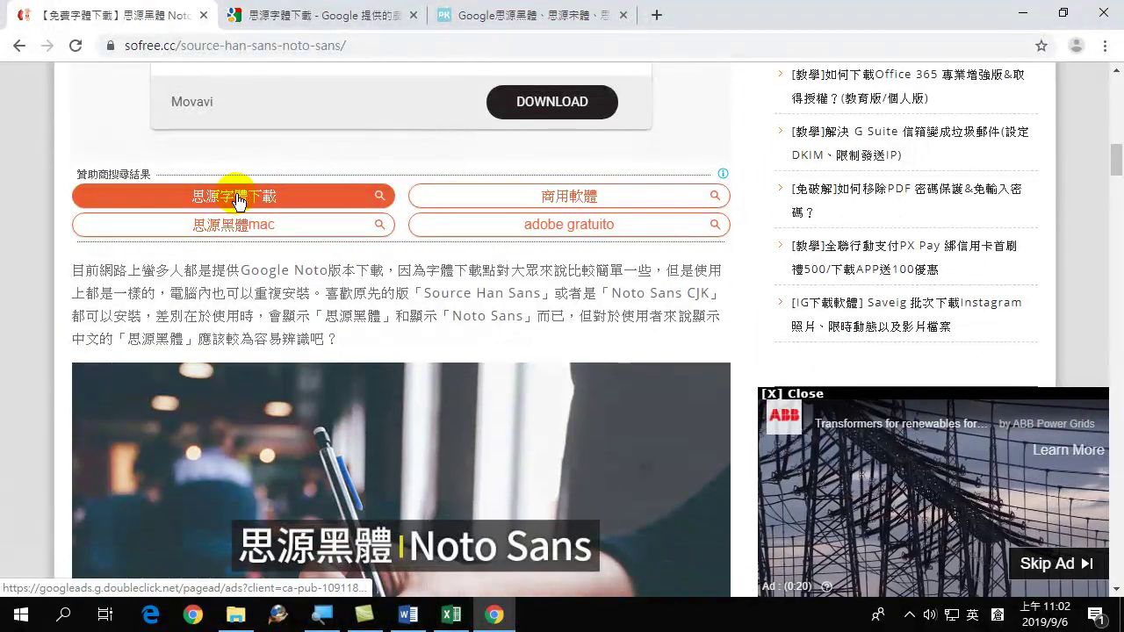
scroll(267, 290, "down", 5)
scroll(275, 294, "down", 2)
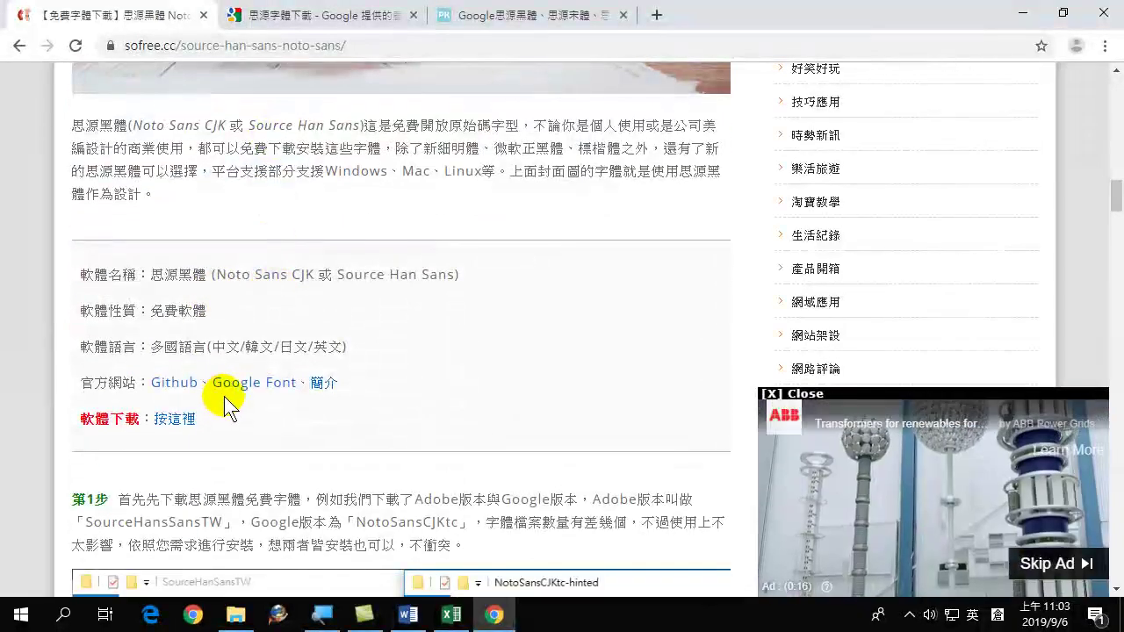
scroll(359, 394, "up", 6)
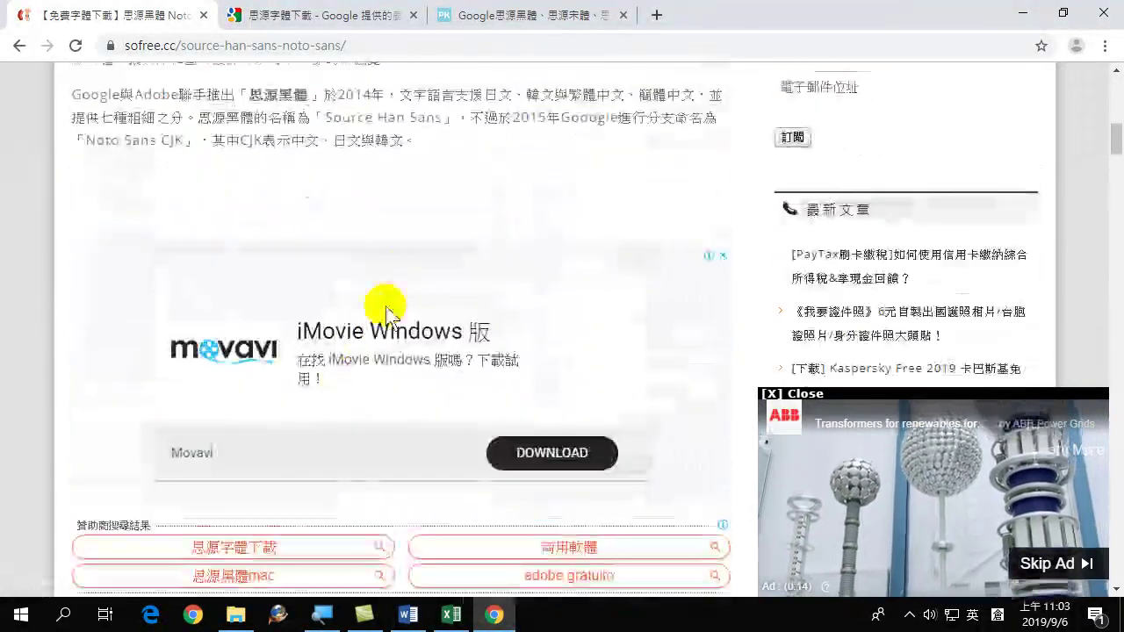
scroll(379, 336, "up", 10)
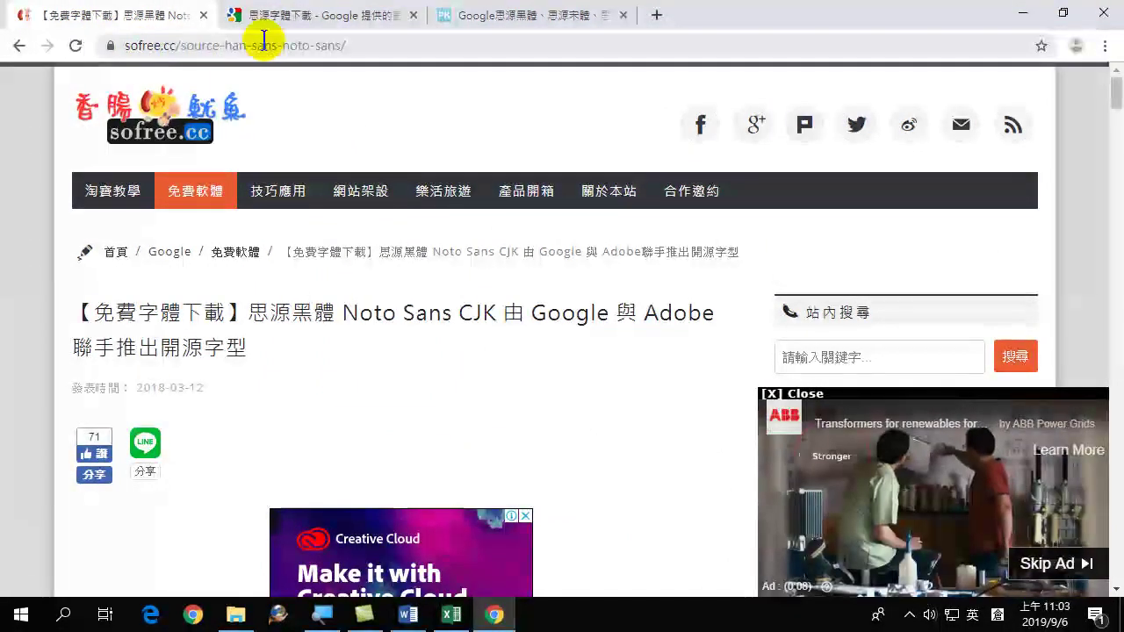
Step: Open the 軟體下載 link in the sofree.cc article's software information box
mouse_move(290, 193)
scroll(294, 372, "down", 13)
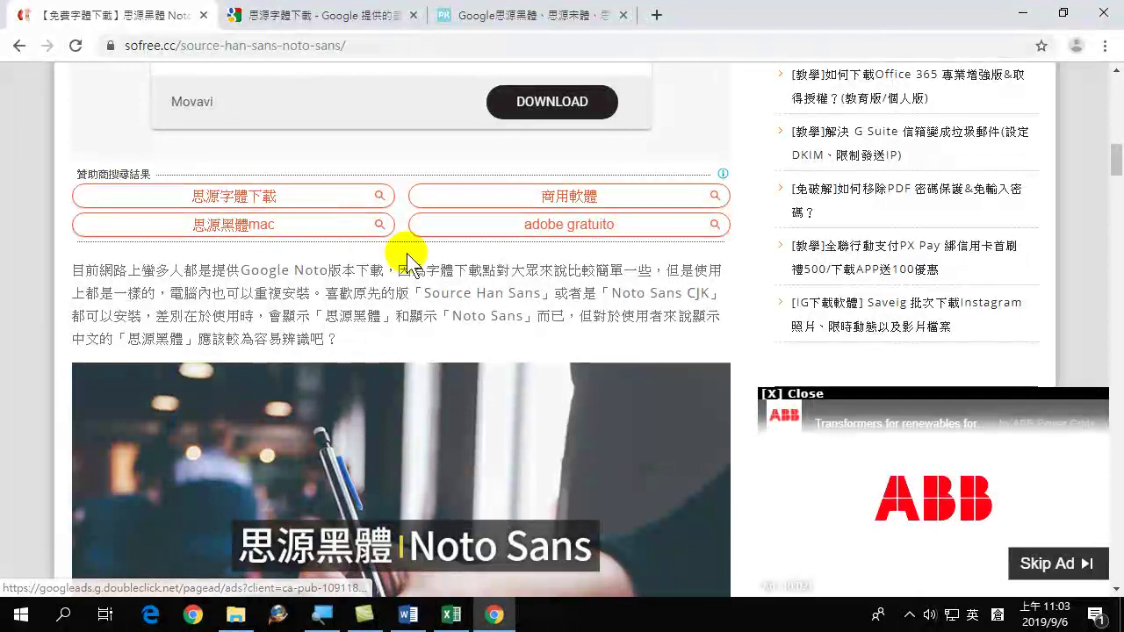
scroll(360, 329, "down", 3)
scroll(355, 333, "down", 4)
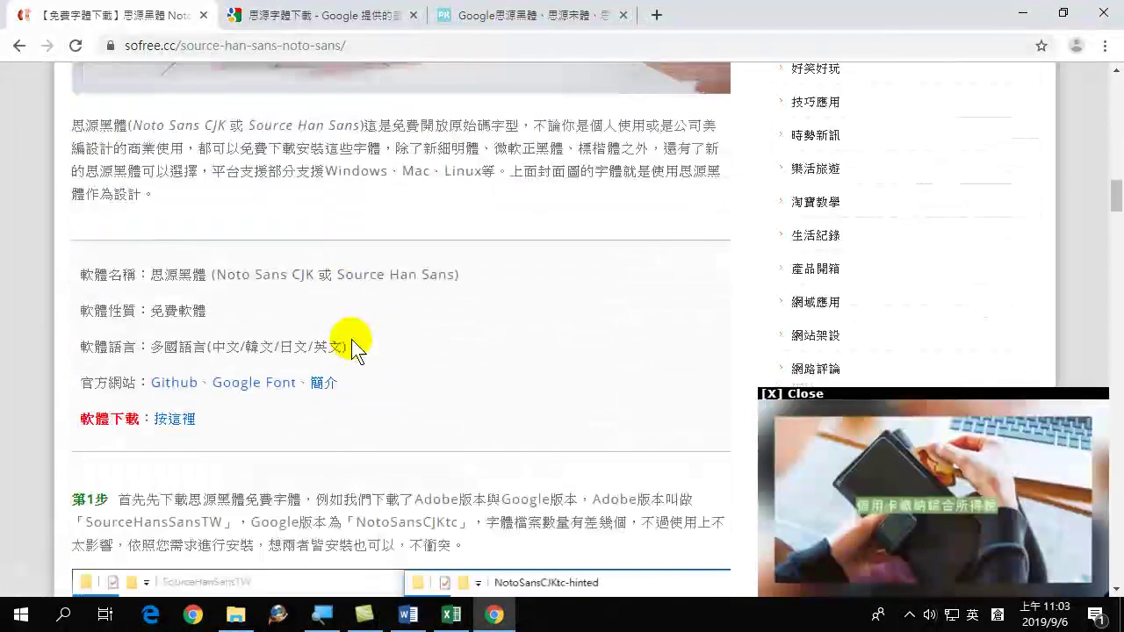
left_click(172, 421)
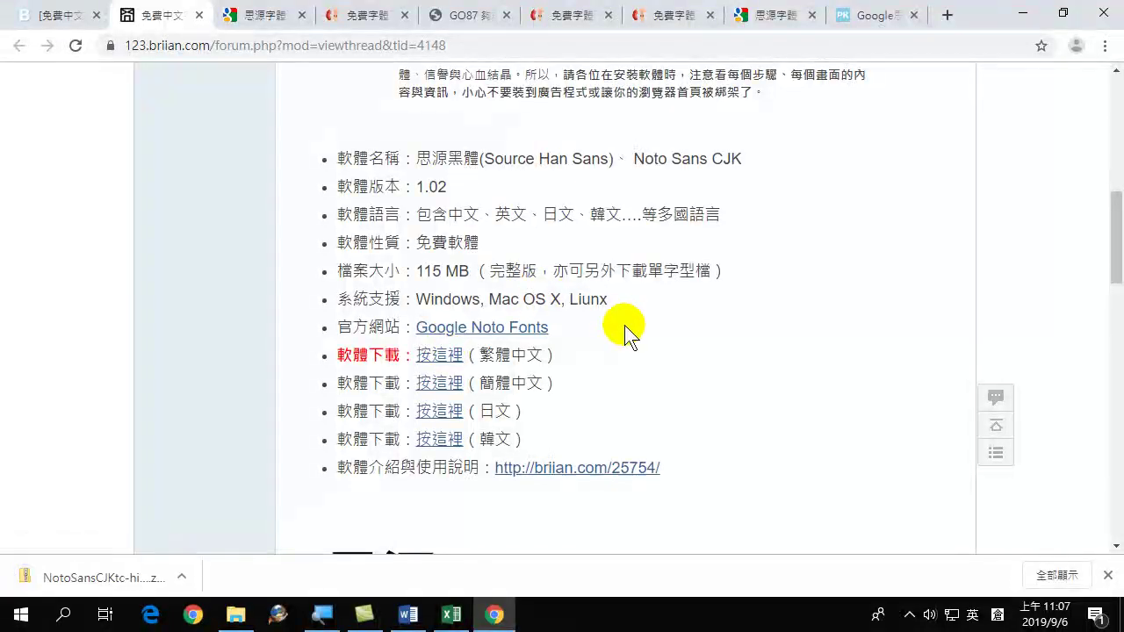
Step: Go back from the briian.com article to the Google results for 思源字體下載 and locate its Noto Sans CJK entry
left_click(66, 20)
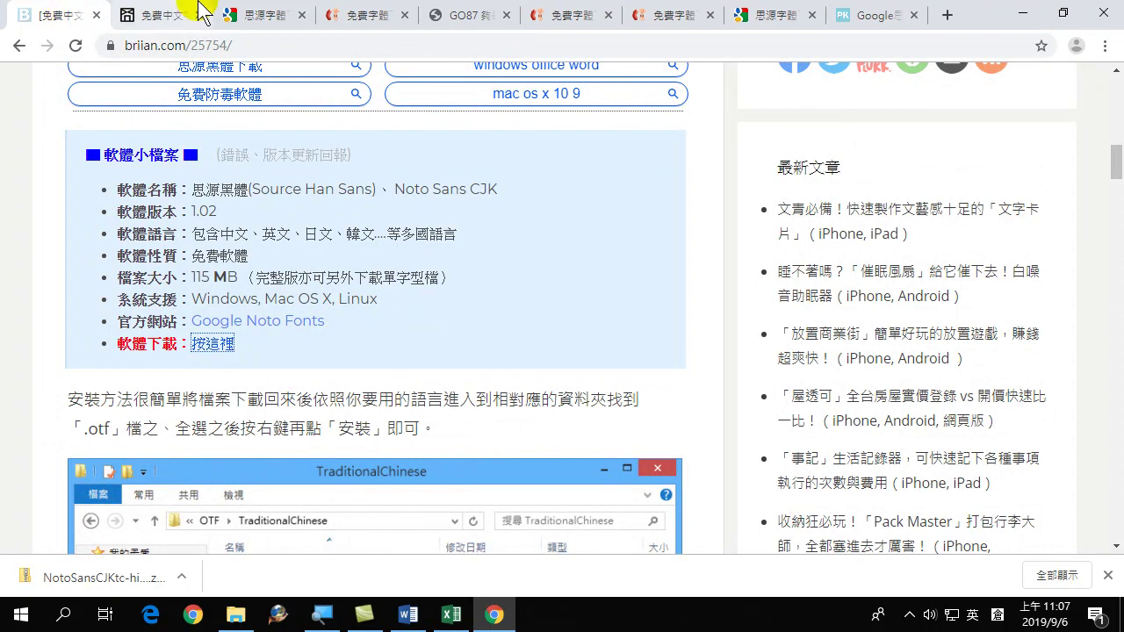
scroll(289, 140, "up", 4)
left_click(19, 46)
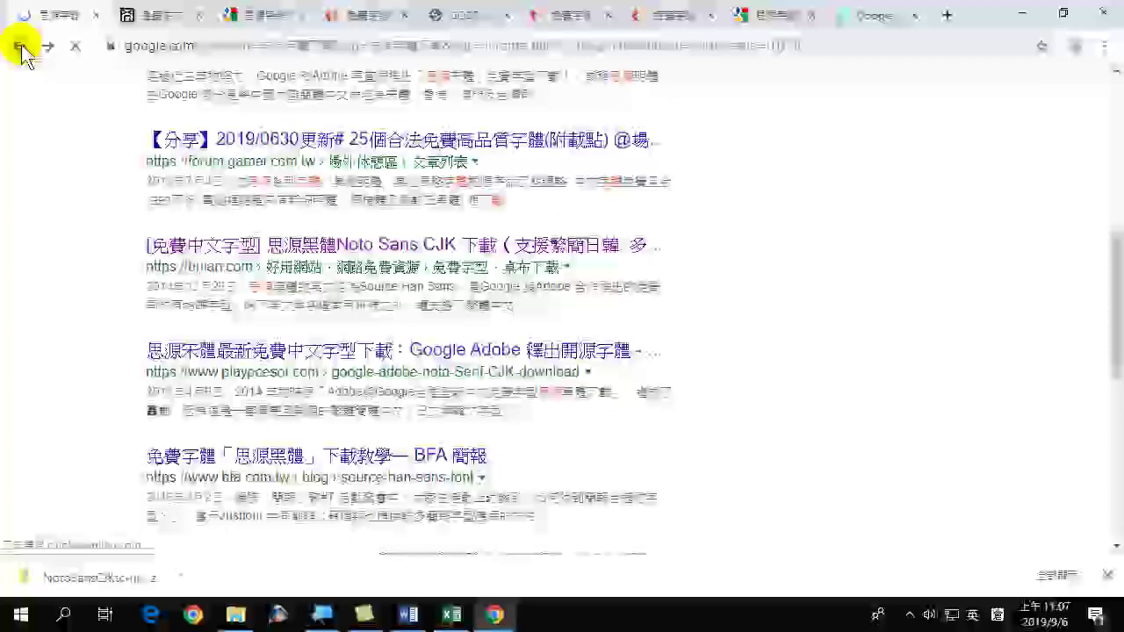
scroll(747, 360, "up", 4)
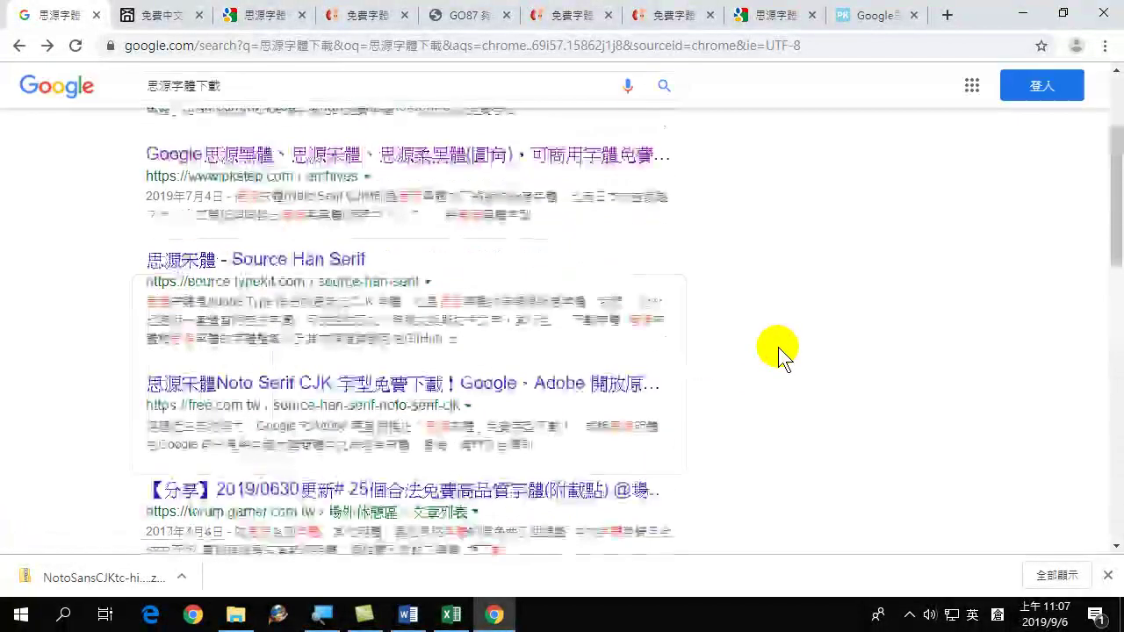
scroll(704, 369, "down", 3)
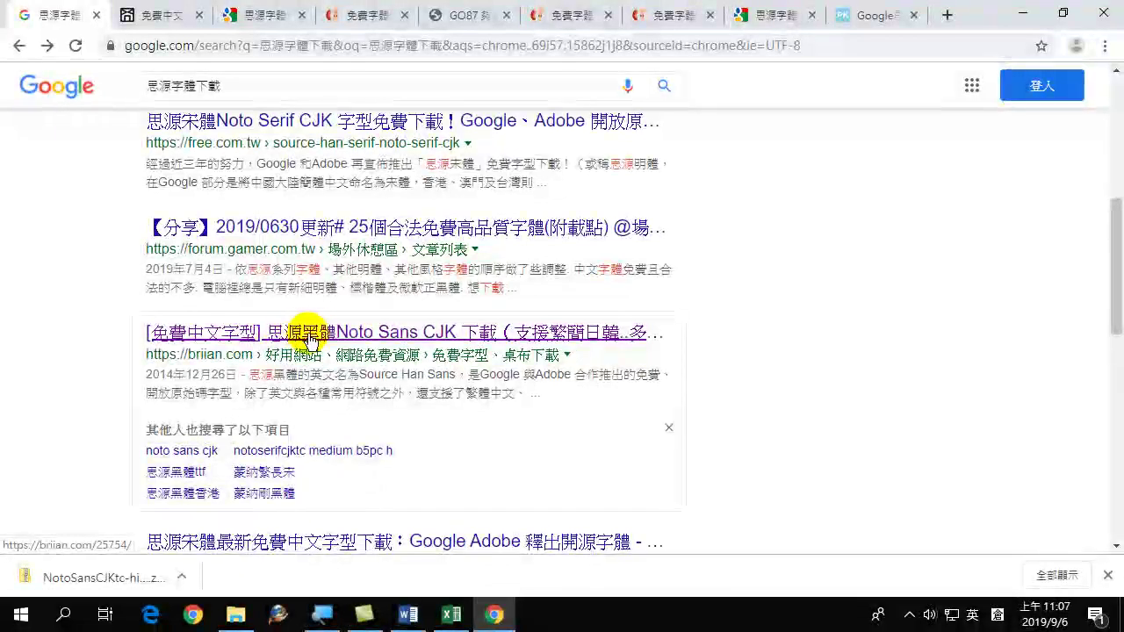
Step: Open the briian.com 思源黑體 Noto Sans CJK result, follow its 軟體下載 link and examine the download links for each language
left_click(360, 336)
scroll(263, 343, "down", 6)
scroll(250, 364, "down", 8)
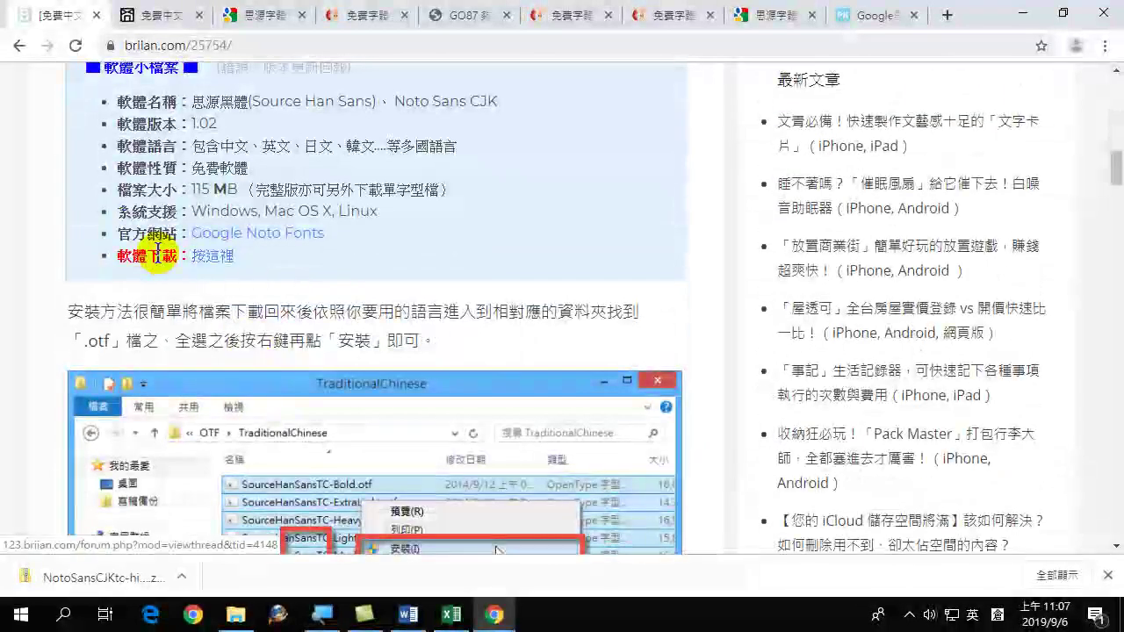
left_click(208, 259)
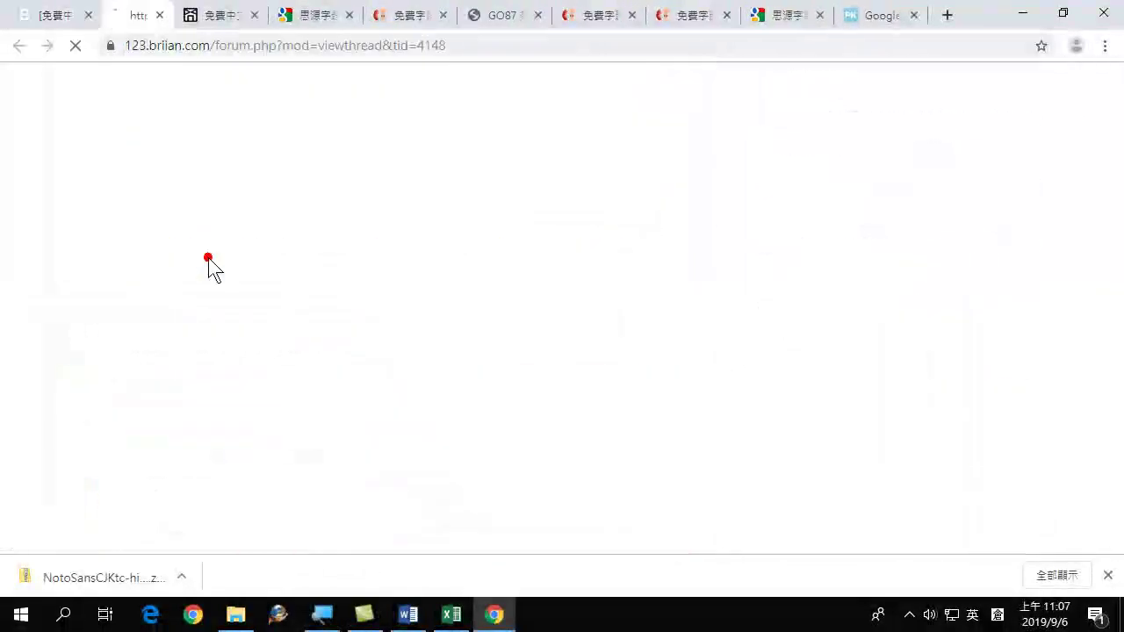
scroll(455, 347, "down", 8)
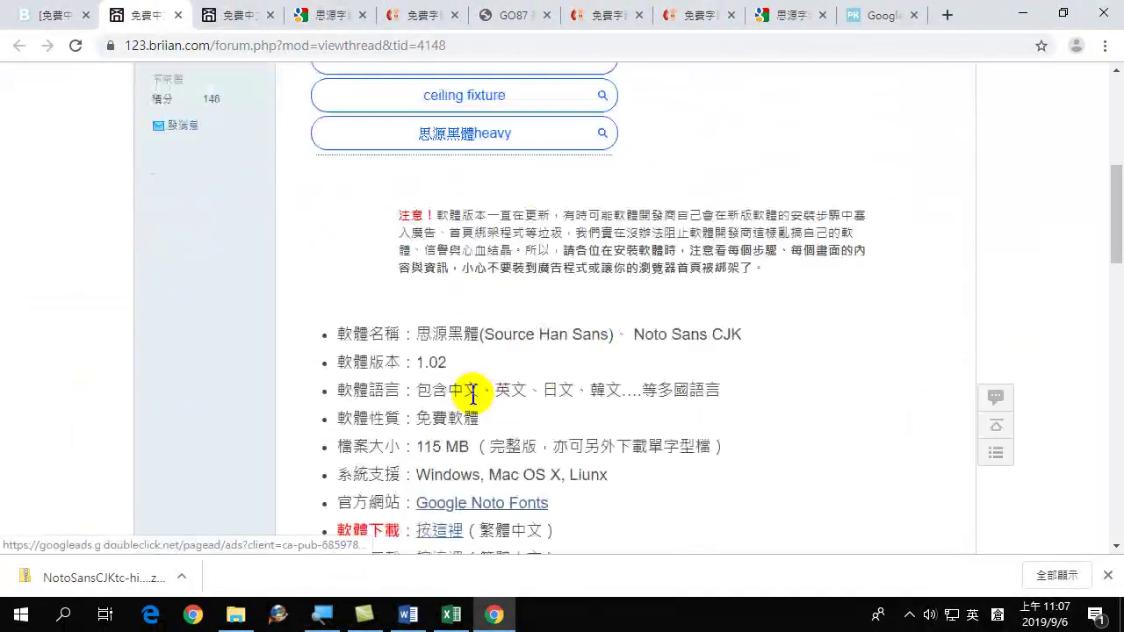
scroll(459, 307, "up", 1)
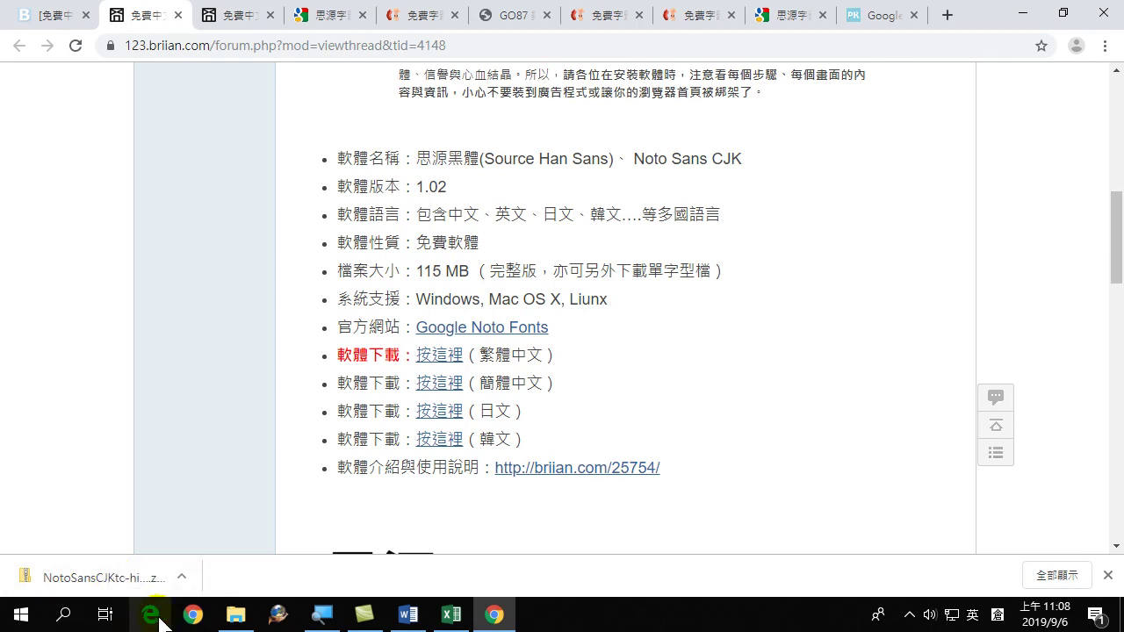
Step: Open the 範例 folder in Google Drive and upload NotoSansCJKtc-hinted.zip to it from the local 下載 folder
left_click(234, 617)
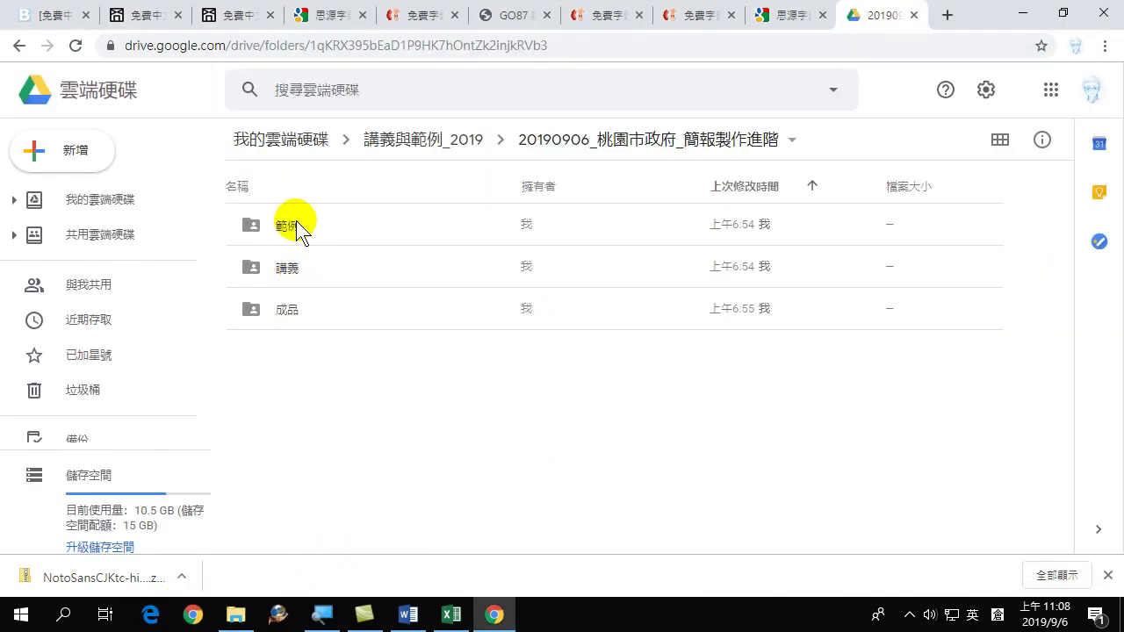
double_click(308, 226)
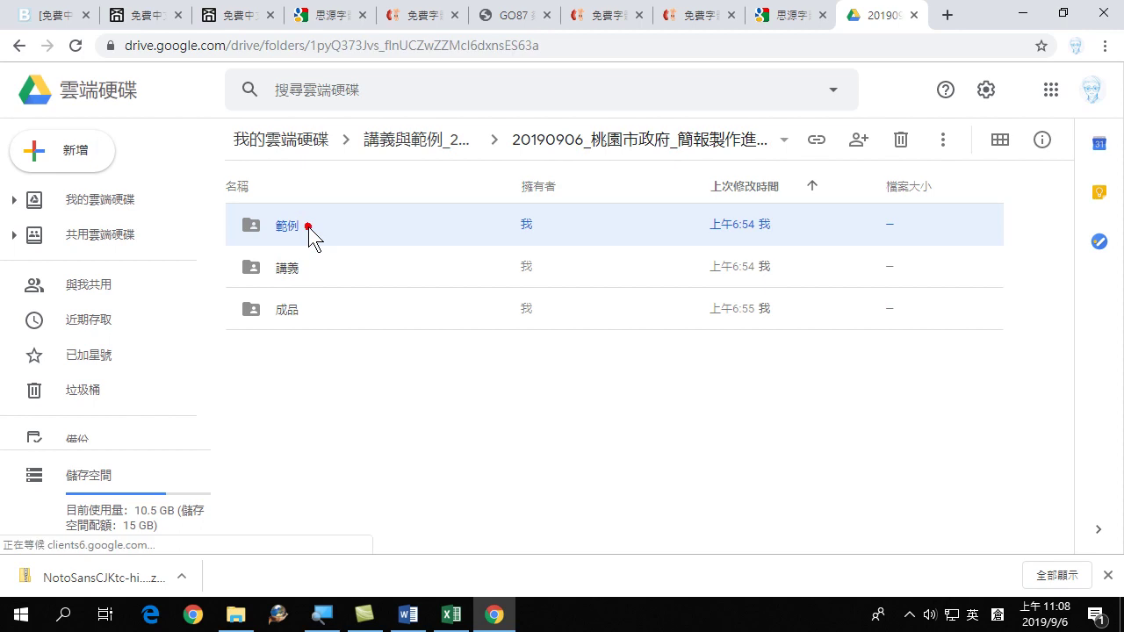
left_click(237, 614)
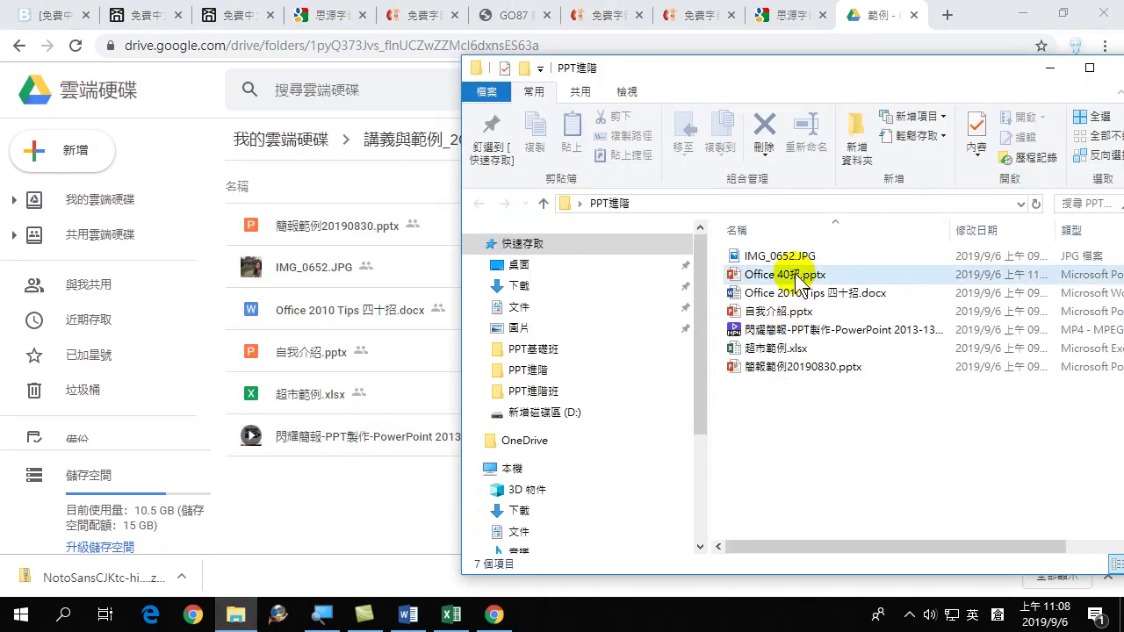
left_click(522, 286)
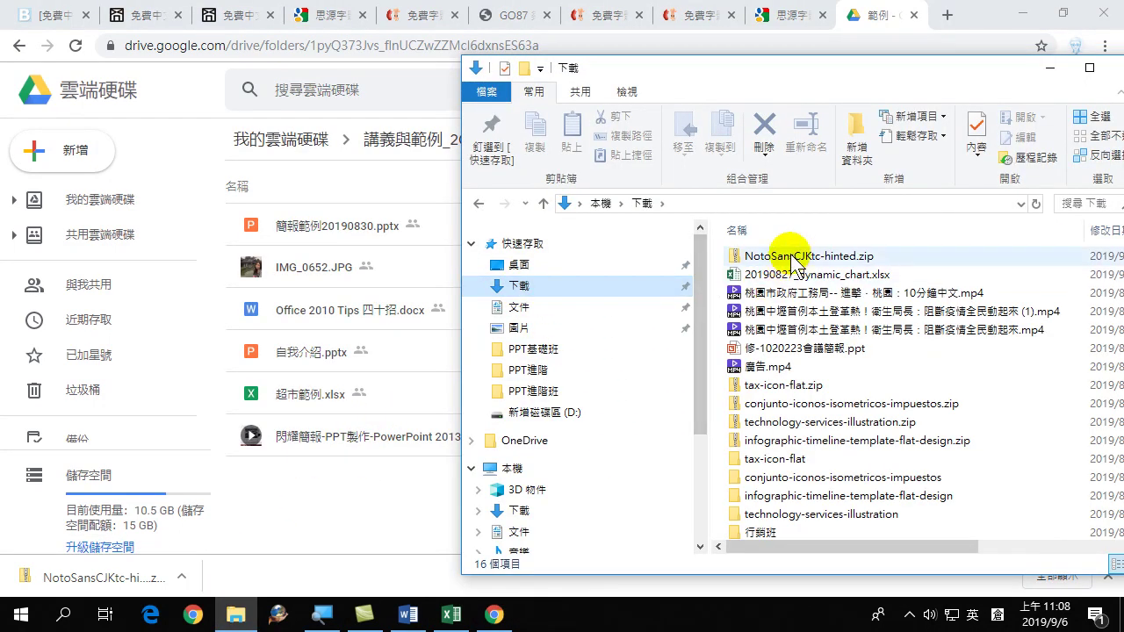
left_click(786, 256)
left_click_drag(787, 257, 366, 509)
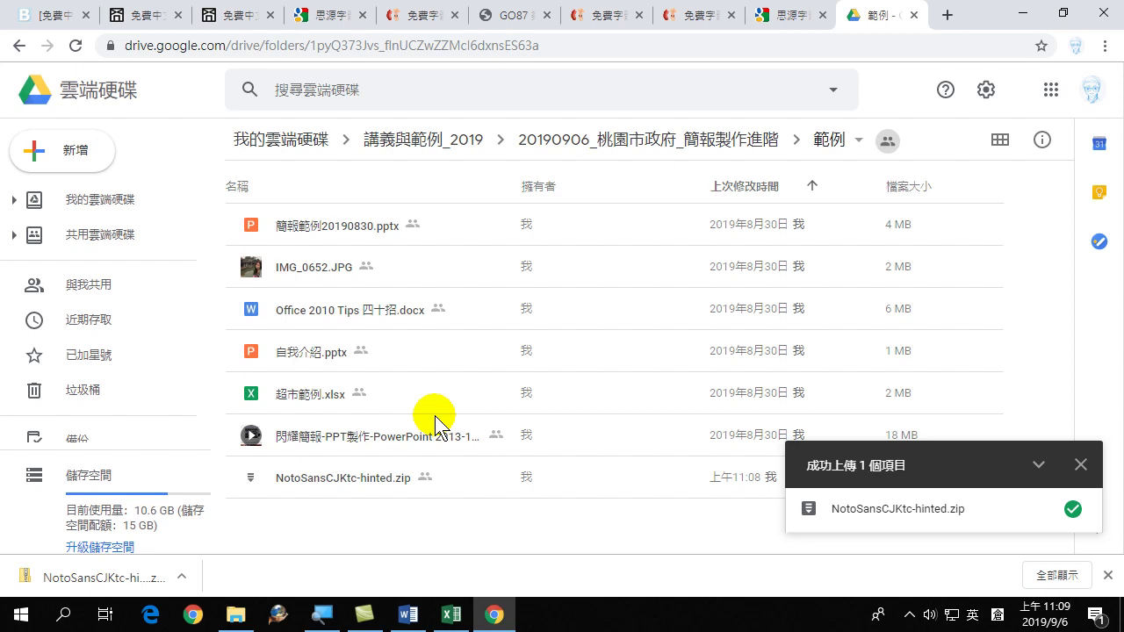
Step: Sign out of the Google account and close its browser tab
left_click(1091, 89)
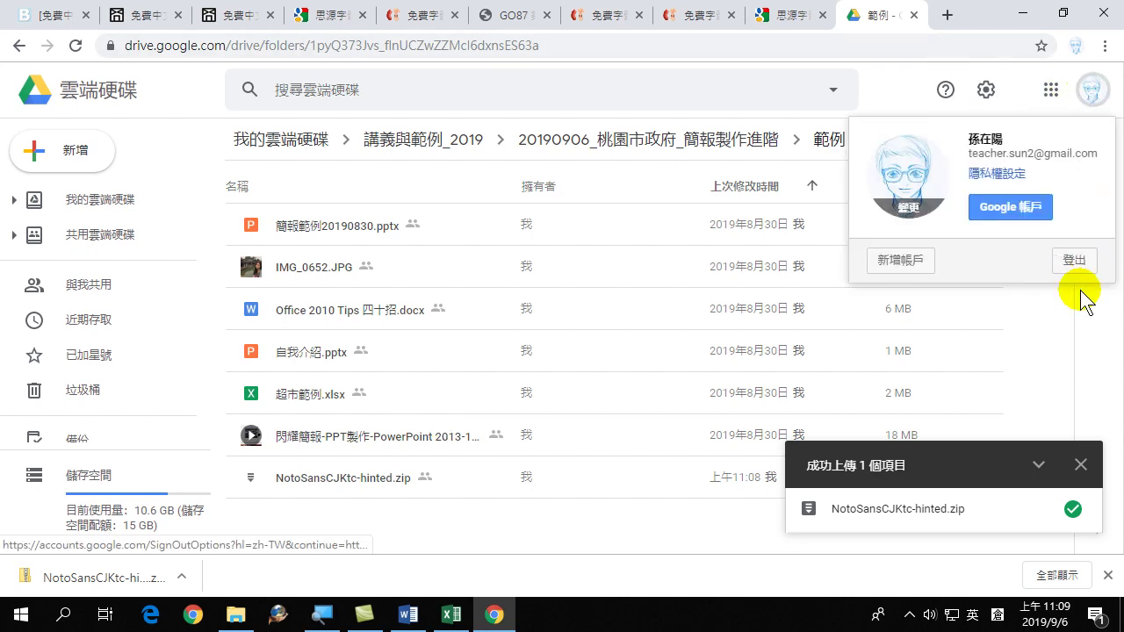
left_click(1074, 259)
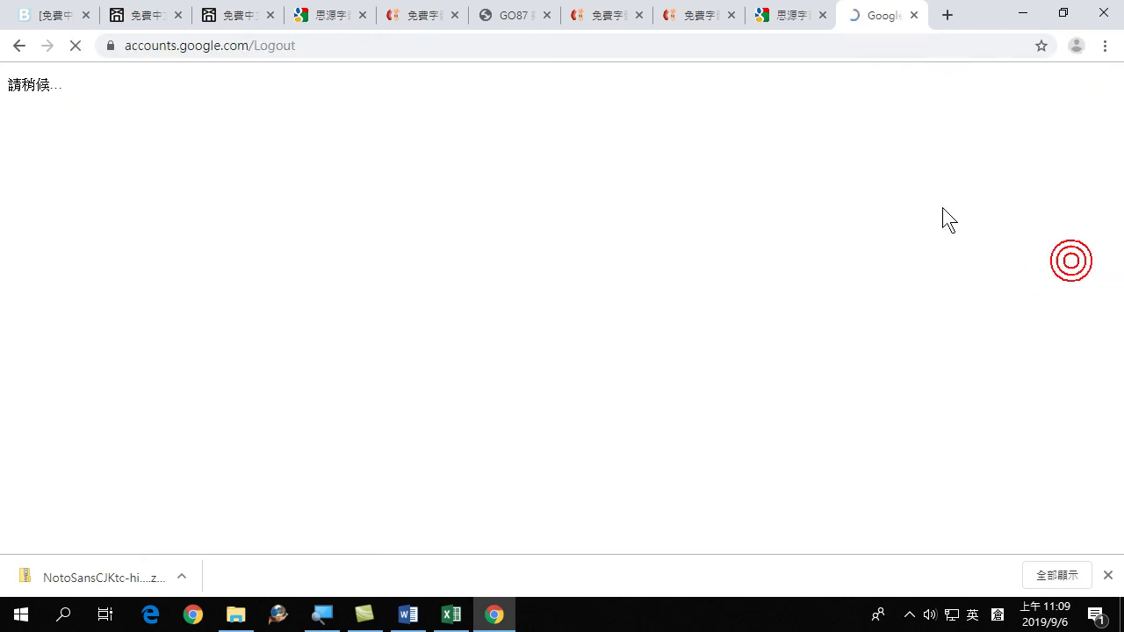
left_click(913, 16)
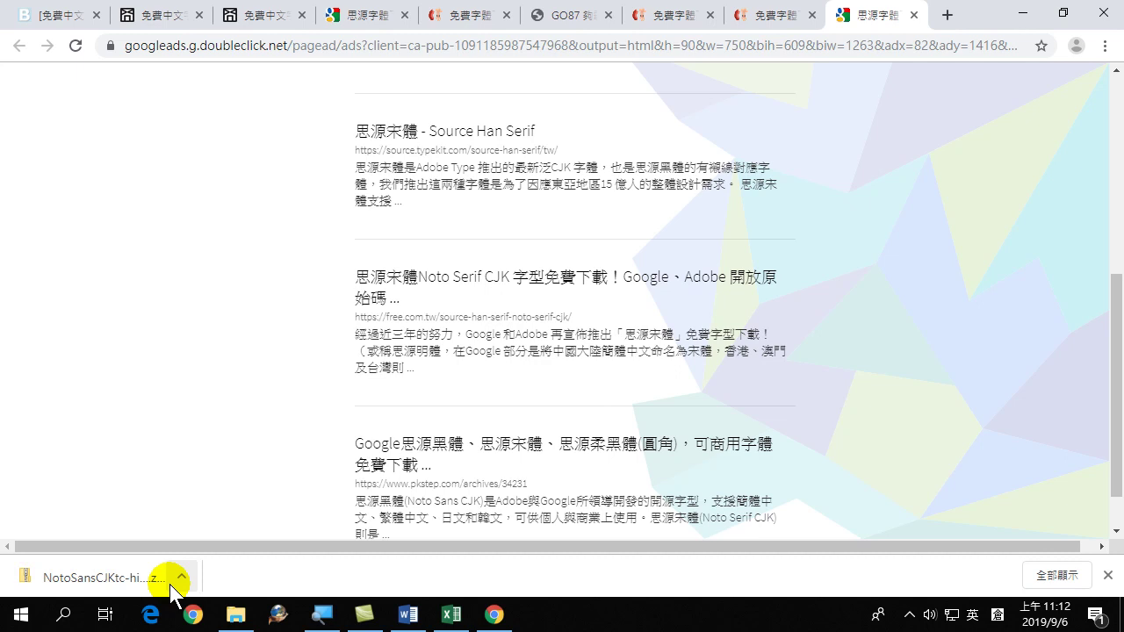
Step: Switch to File Explorer, extract NotoSansCJKtc-hinted.zip into a NotoSansCJKtc-hinted folder within 下載, and close the extracted folder's separate window
left_click(237, 619)
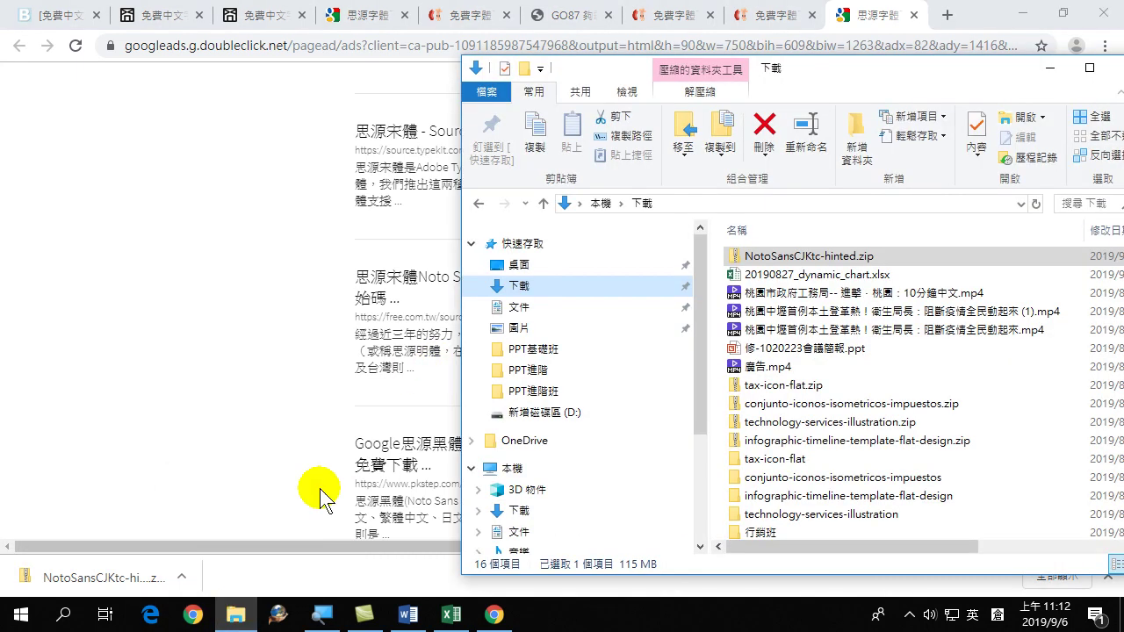
left_click(1092, 68)
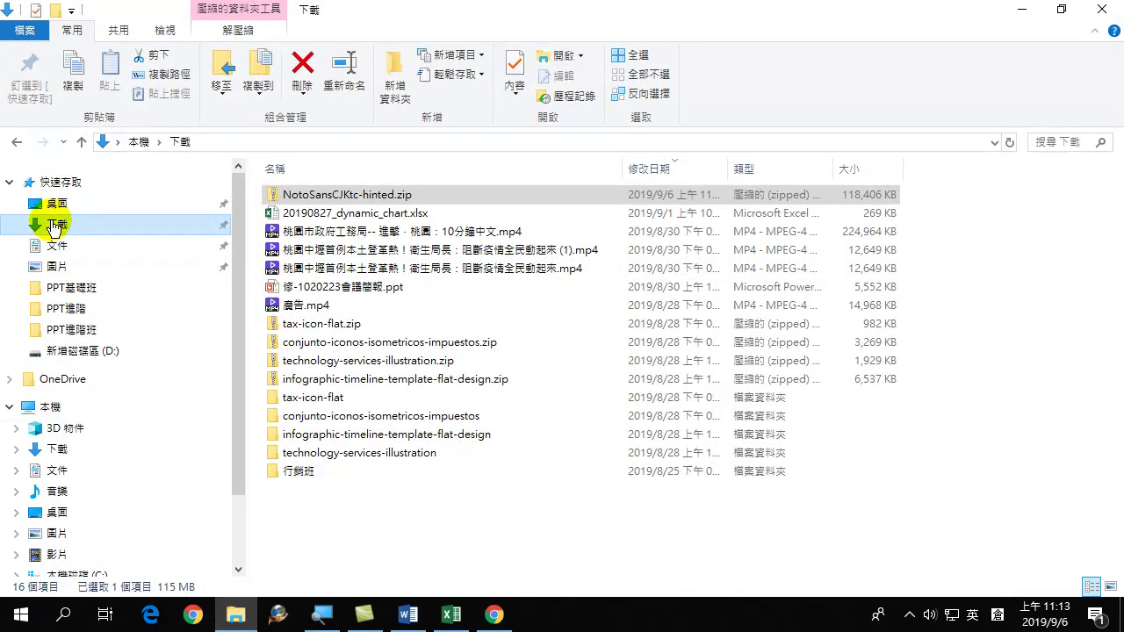
left_click(55, 225)
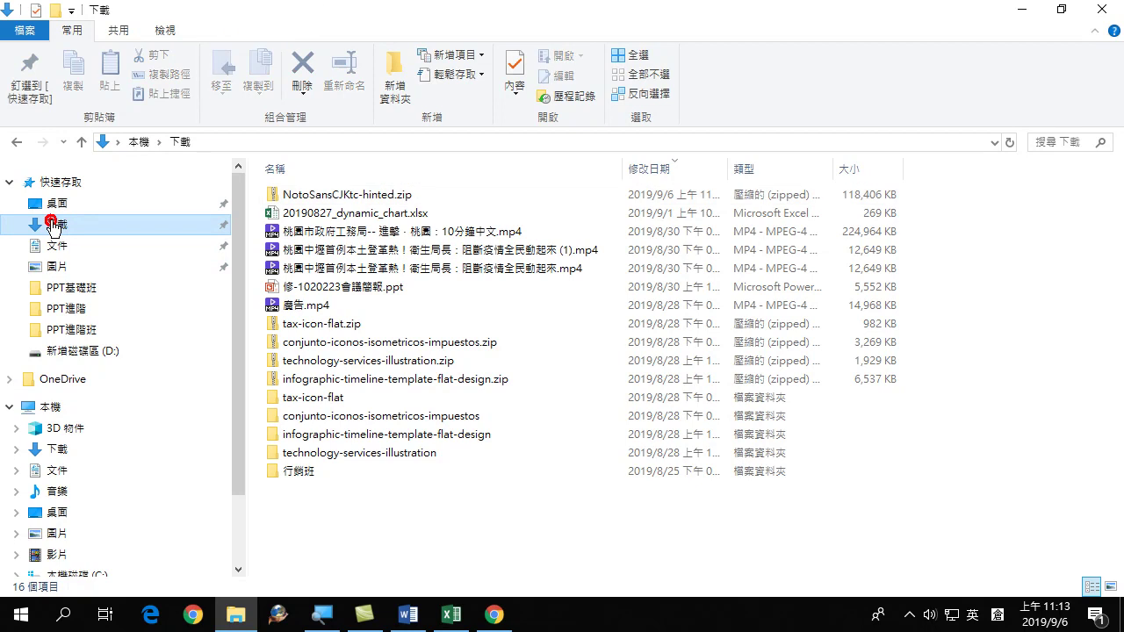
right_click(328, 199)
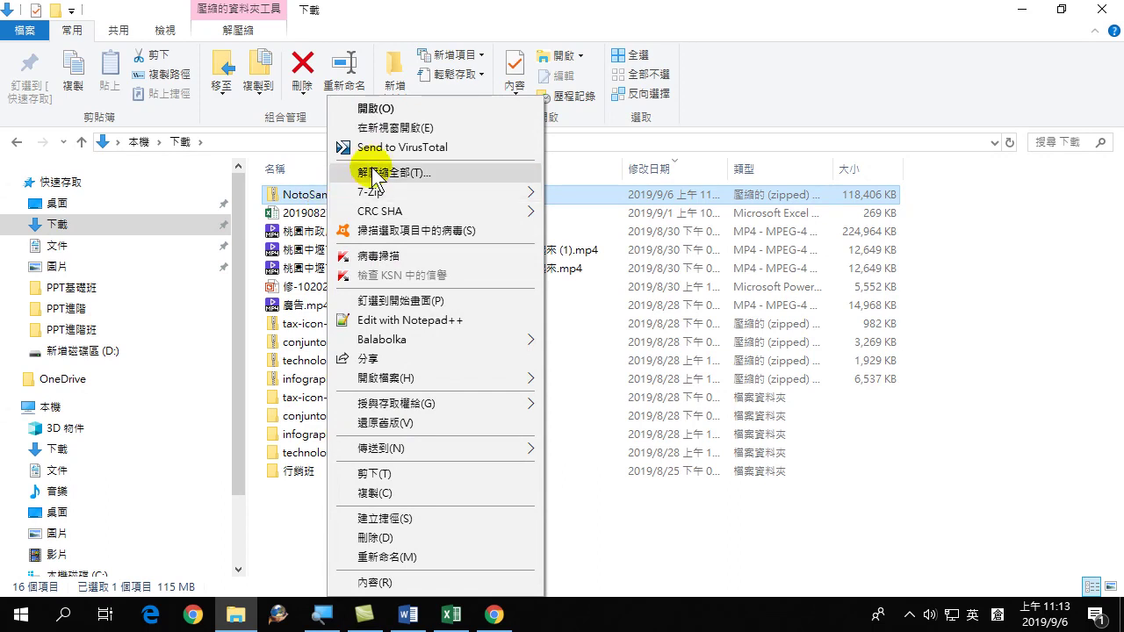
left_click(381, 173)
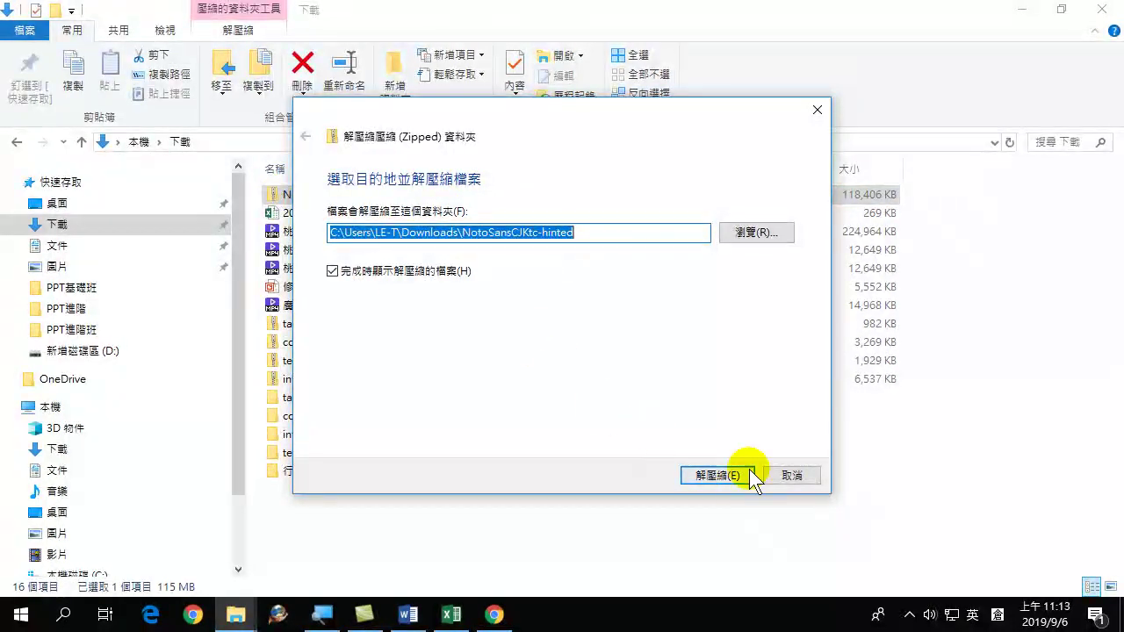
left_click(713, 475)
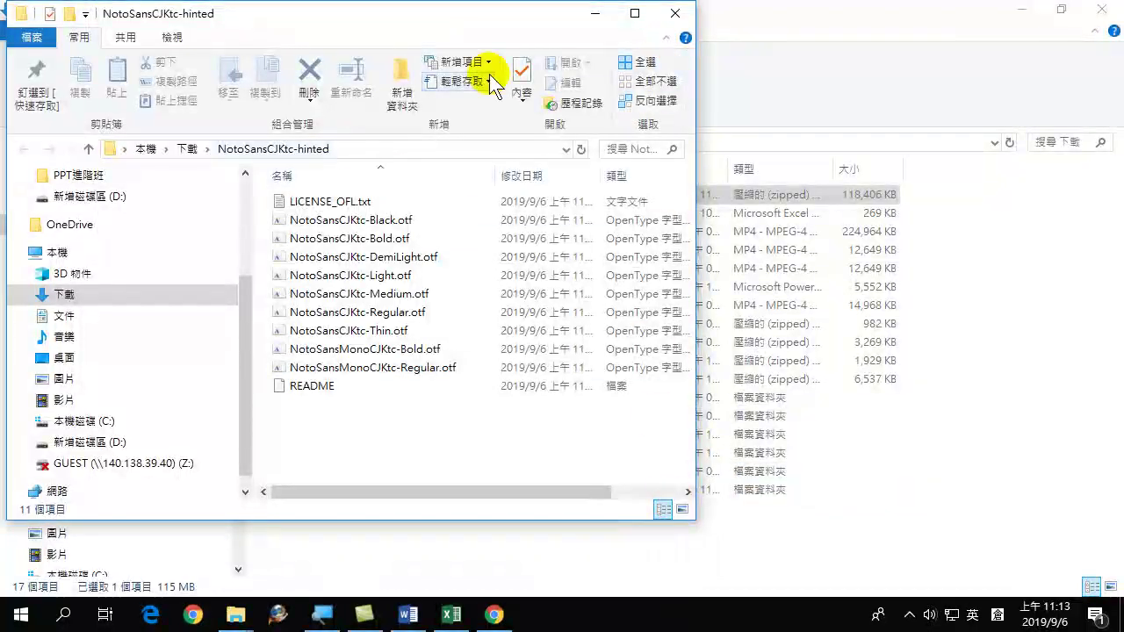
left_click(680, 16)
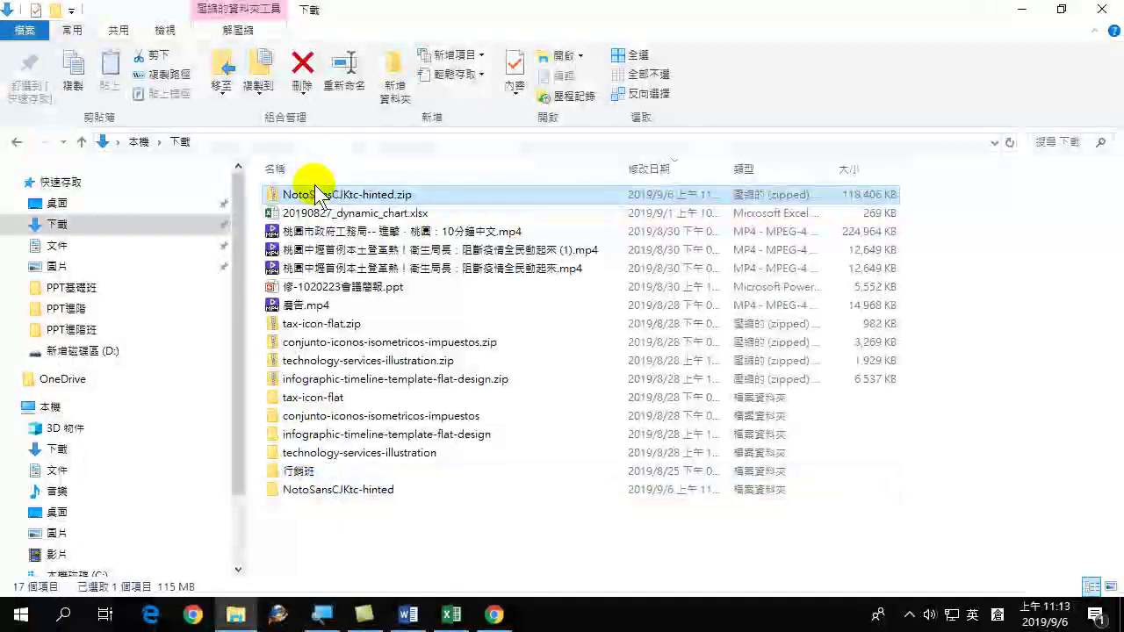
Step: Open the extracted NotoSansCJKtc-hinted folder and select LICENSE_OFL.txt and README in turn
double_click(313, 489)
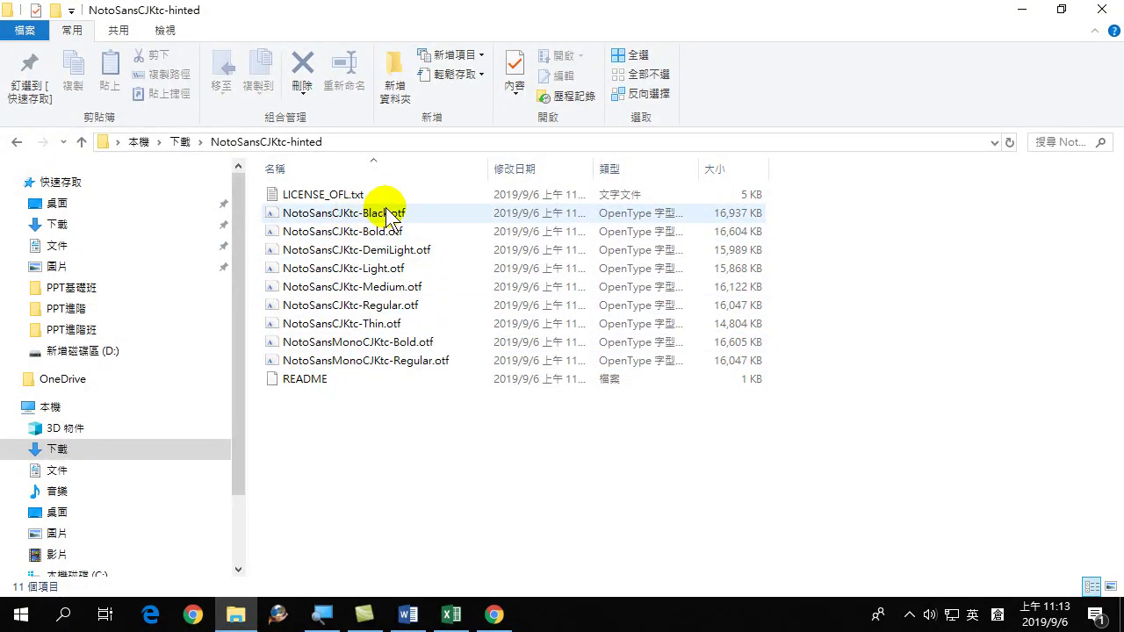
mouse_move(400, 223)
left_click(352, 195)
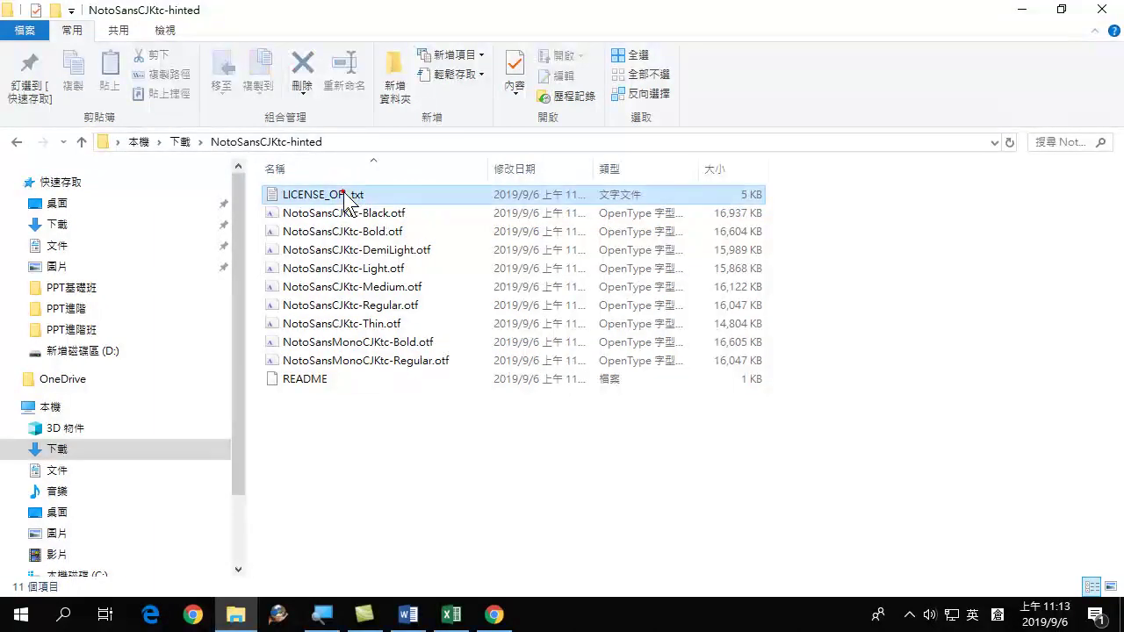
left_click(315, 383)
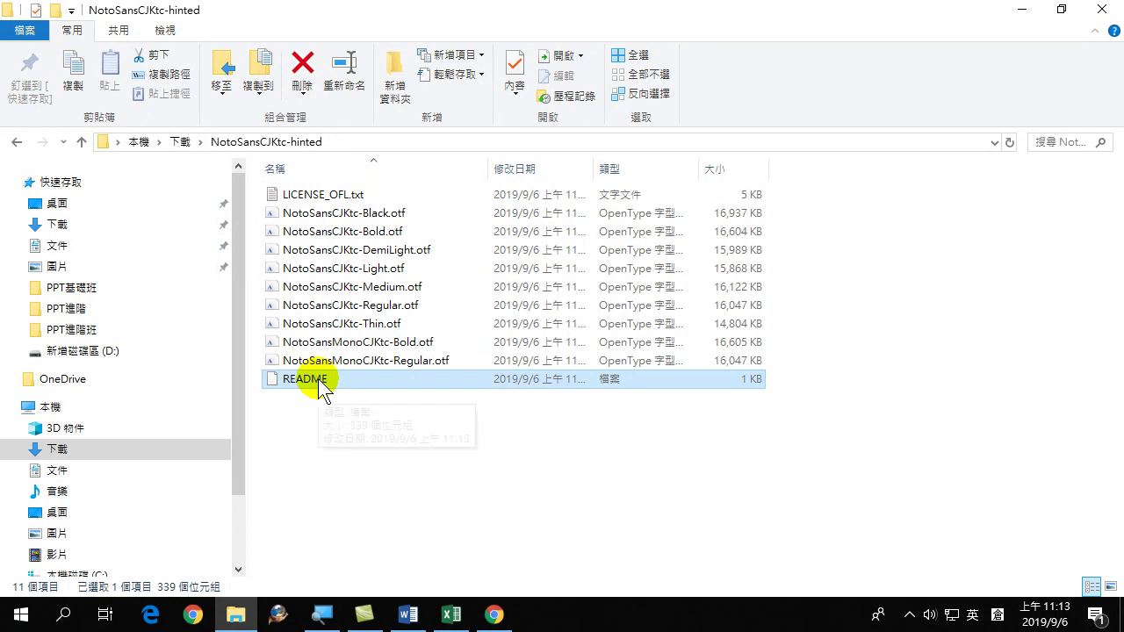
Step: Select all nine Noto Sans CJK .otf files, from NotoSansCJKtc-Black.otf to NotoSansMonoCJKtc-Regular.otf, and install them
left_click(366, 213)
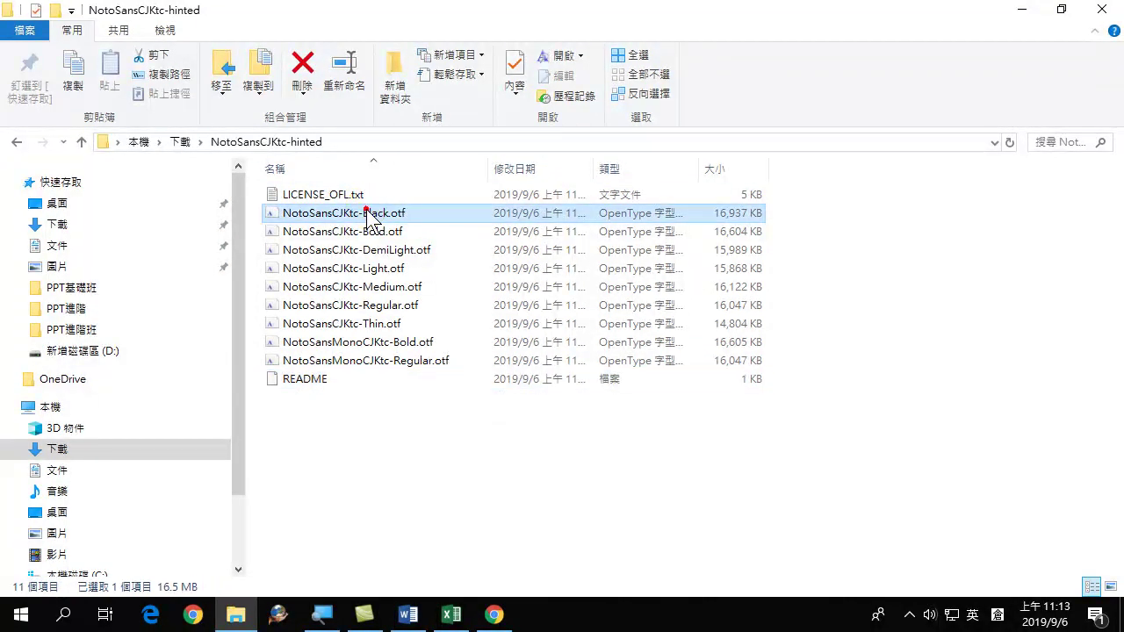
left_click(403, 368, "shift")
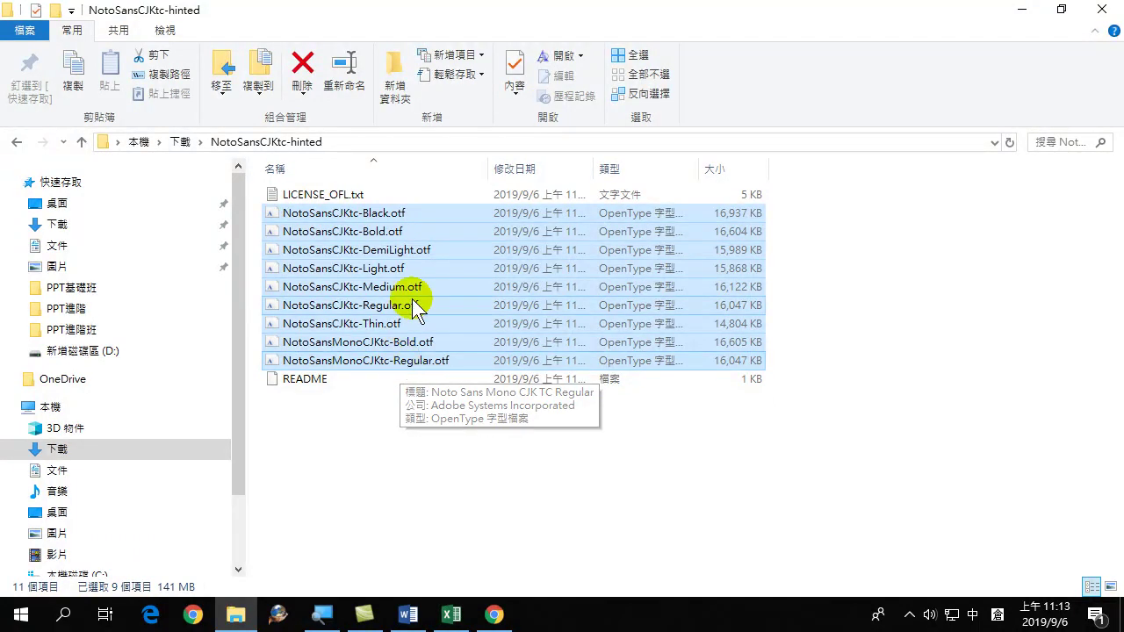
right_click(352, 213)
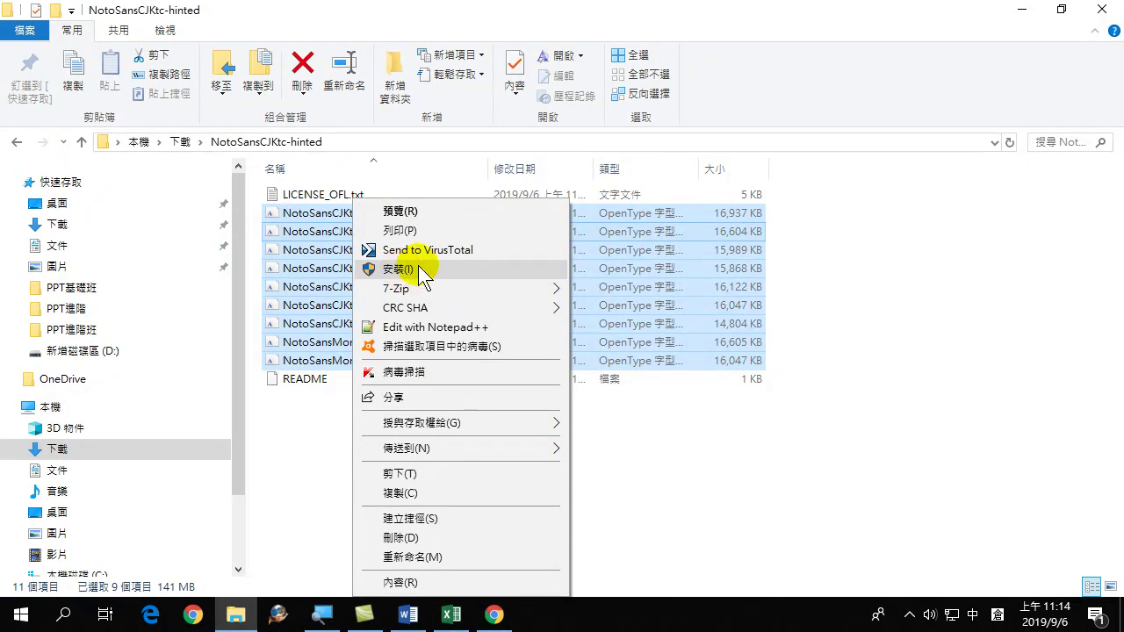
left_click(412, 270)
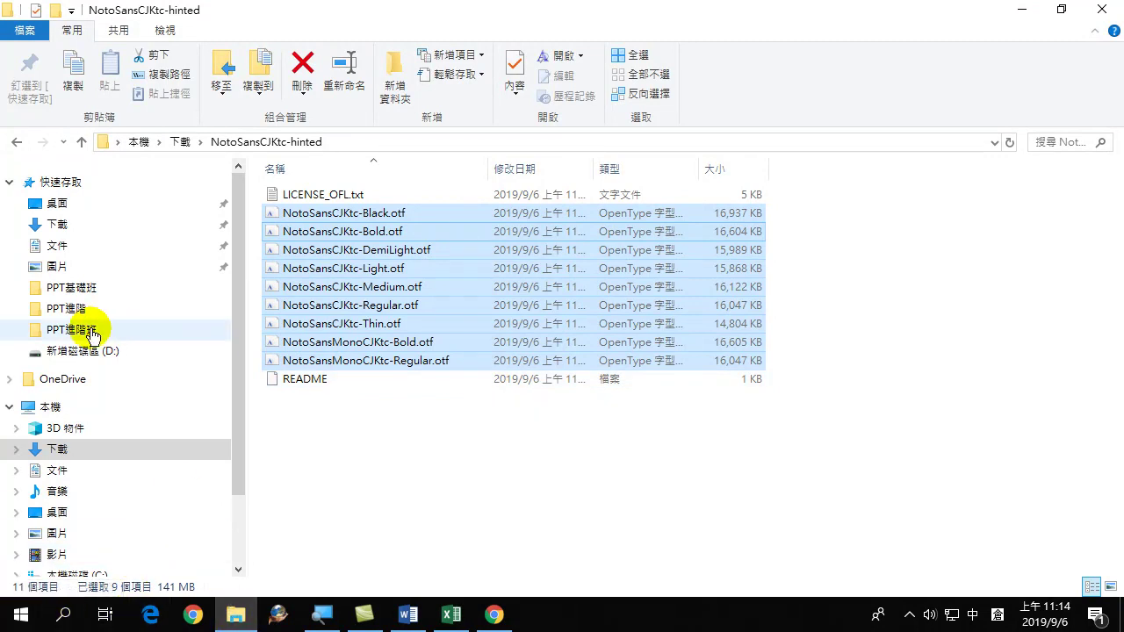
left_click(103, 351)
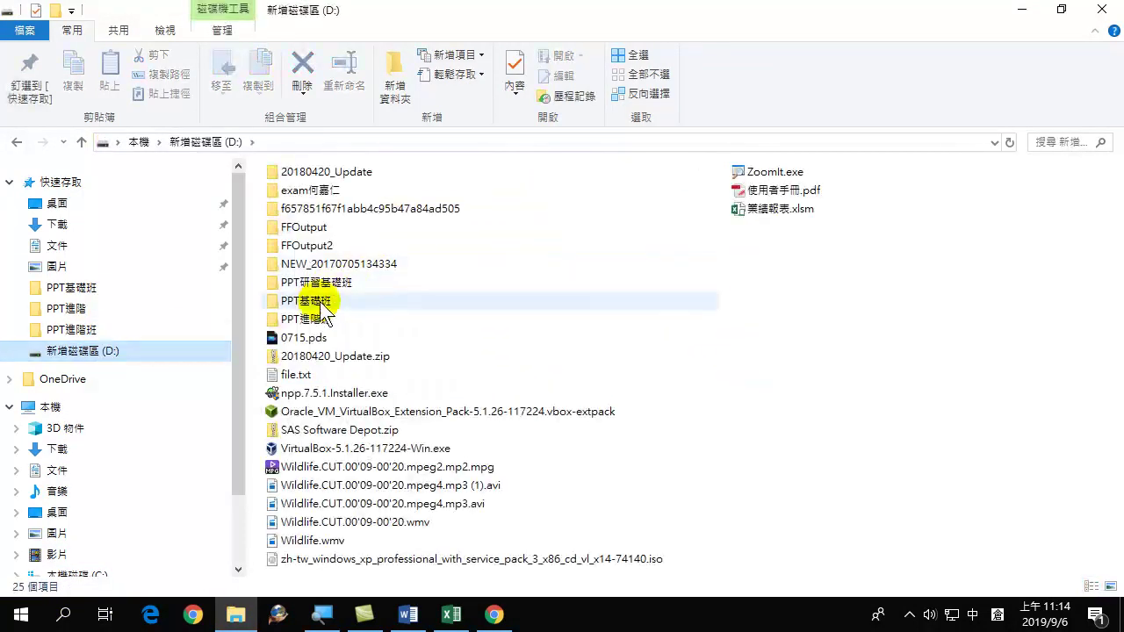
double_click(314, 321)
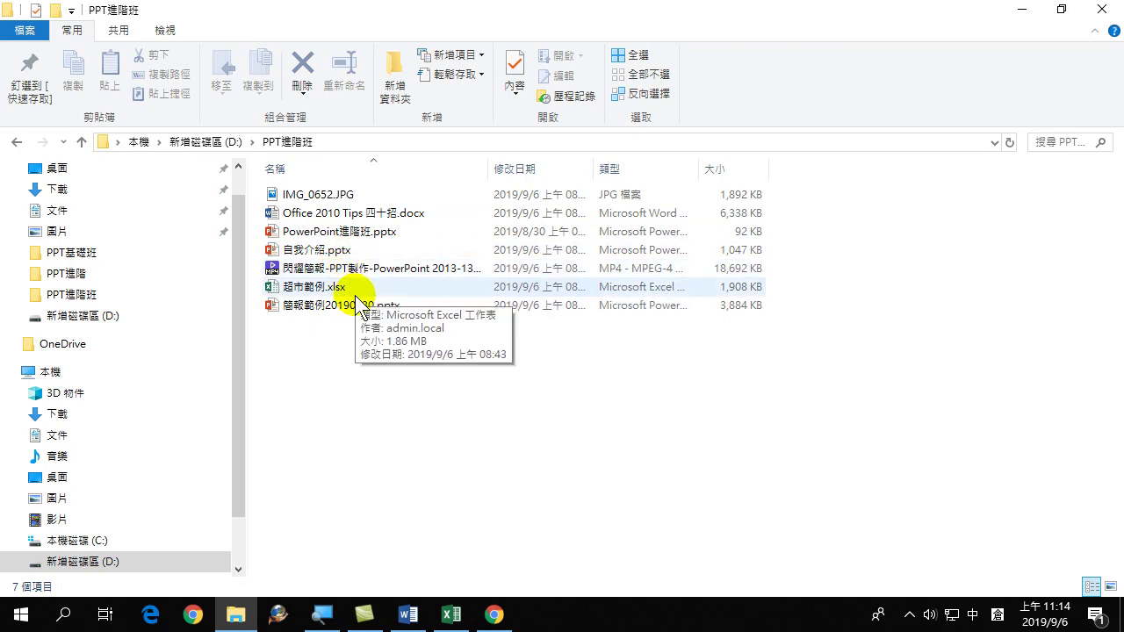
left_click(510, 169)
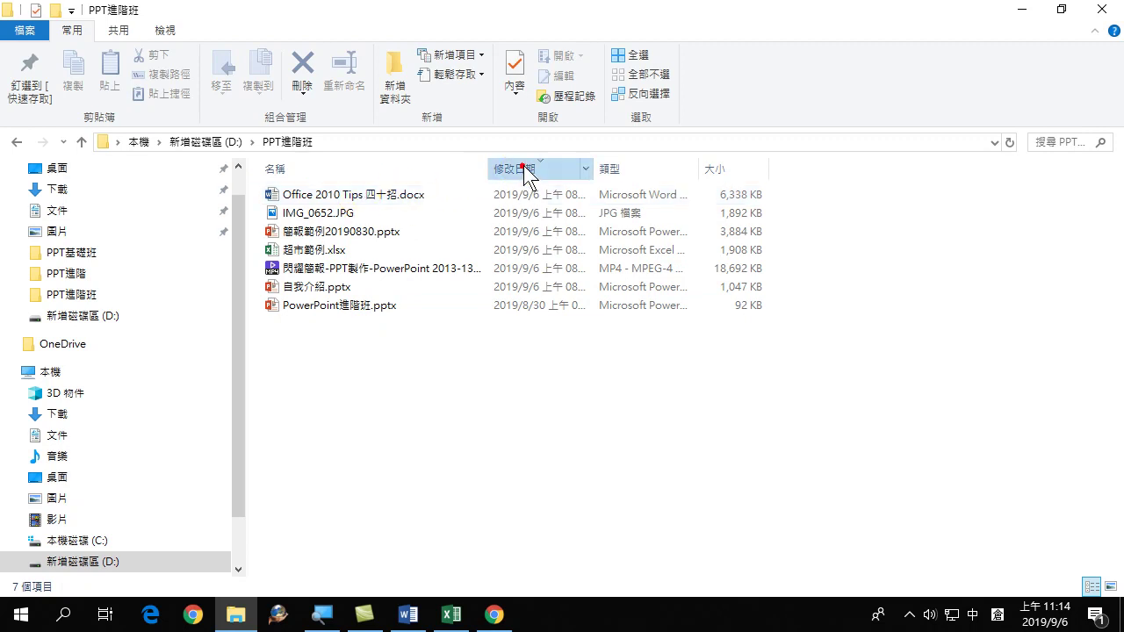
left_click(499, 171)
left_click(15, 143)
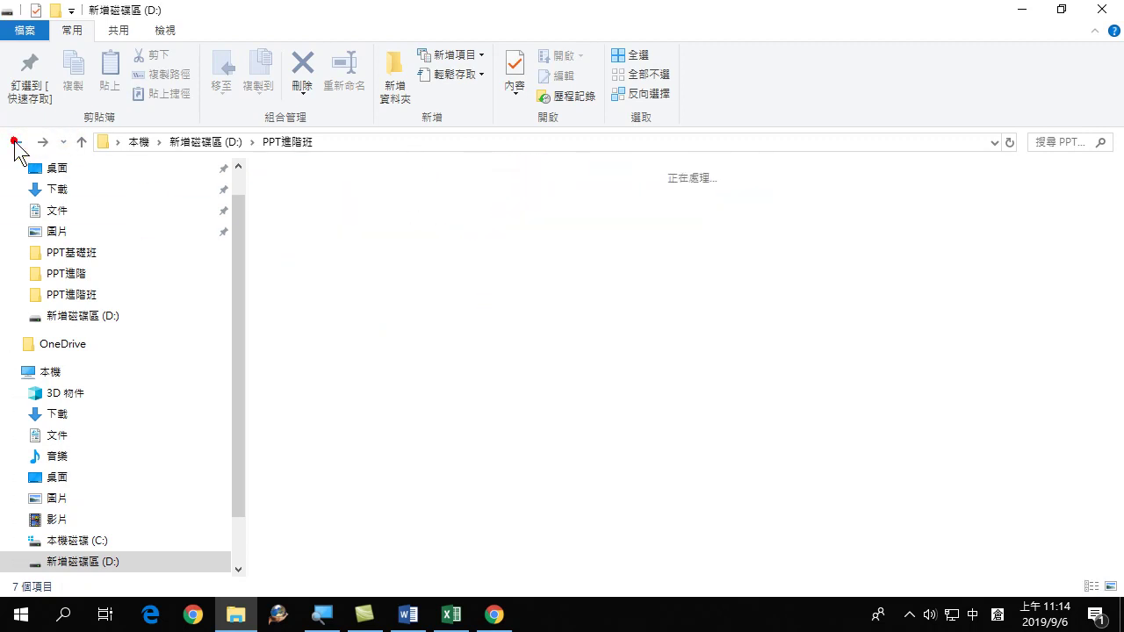
Step: Open the PPT進階 folder on the desktop, fit the 修改日期 column to its contents, and open Office 40招.pptx
left_click(65, 481)
left_click(316, 216)
double_click(317, 212)
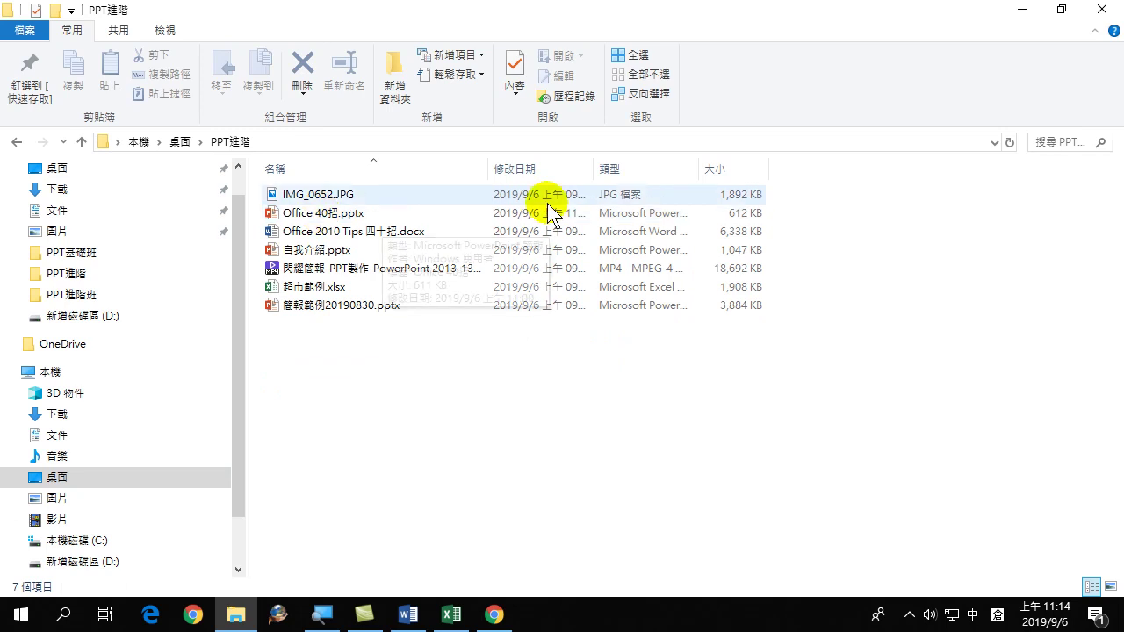
double_click(592, 167)
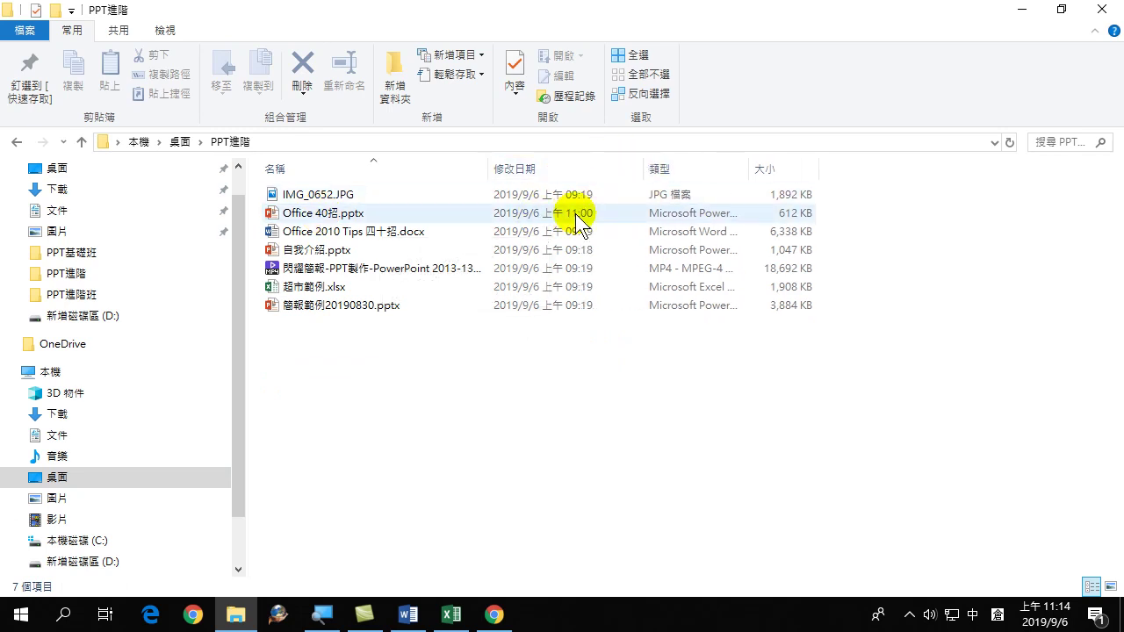
double_click(356, 216)
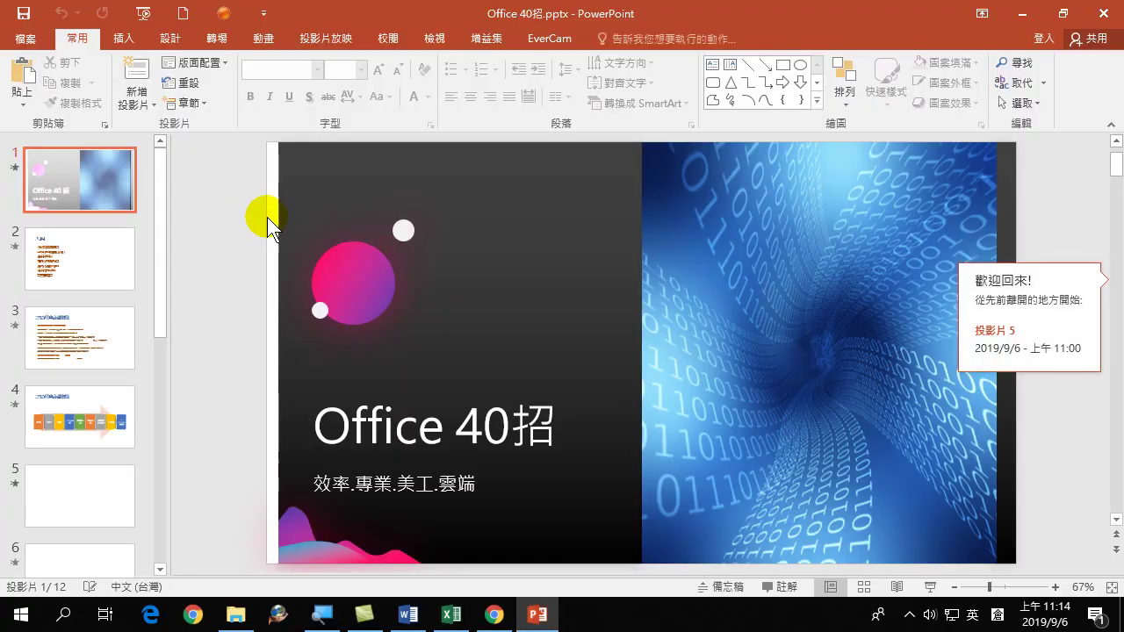
Step: Select the Office 40招 title text on slide 1 and check the font list for the Noto Sans CJK TC fonts
left_click(61, 177)
double_click(384, 425)
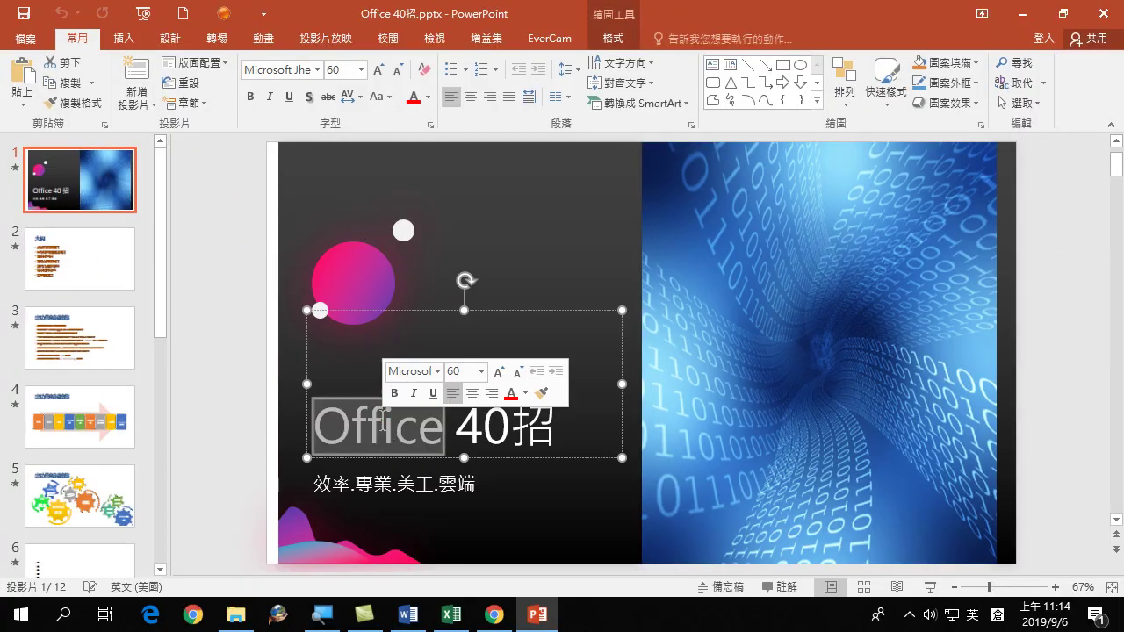
left_click(470, 445)
left_click_drag(323, 425, 577, 422)
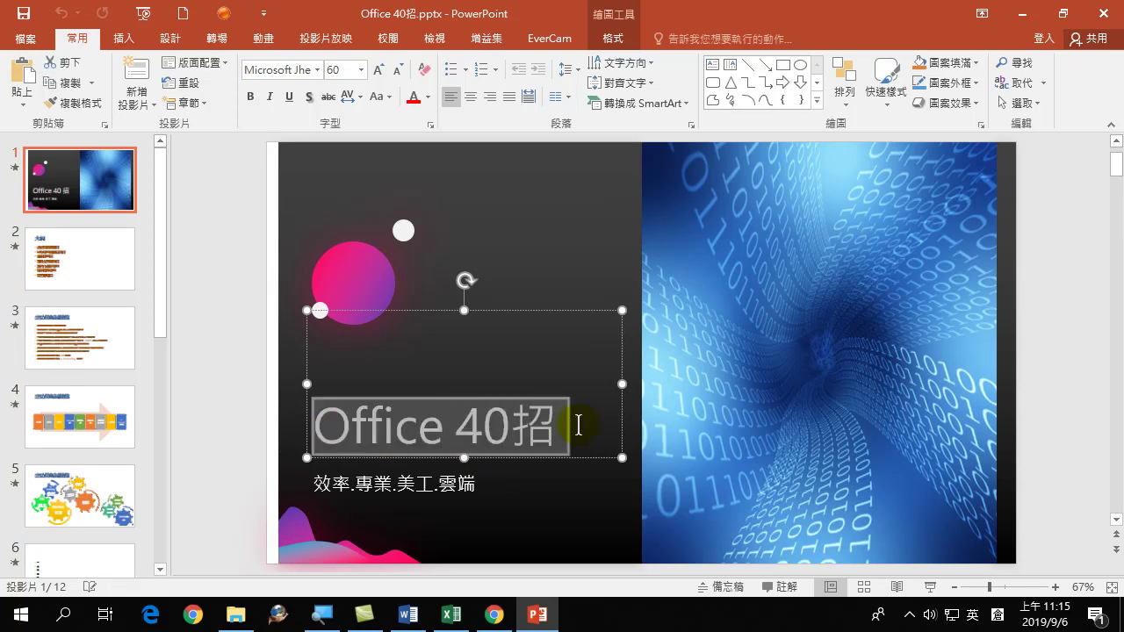
left_click(317, 71)
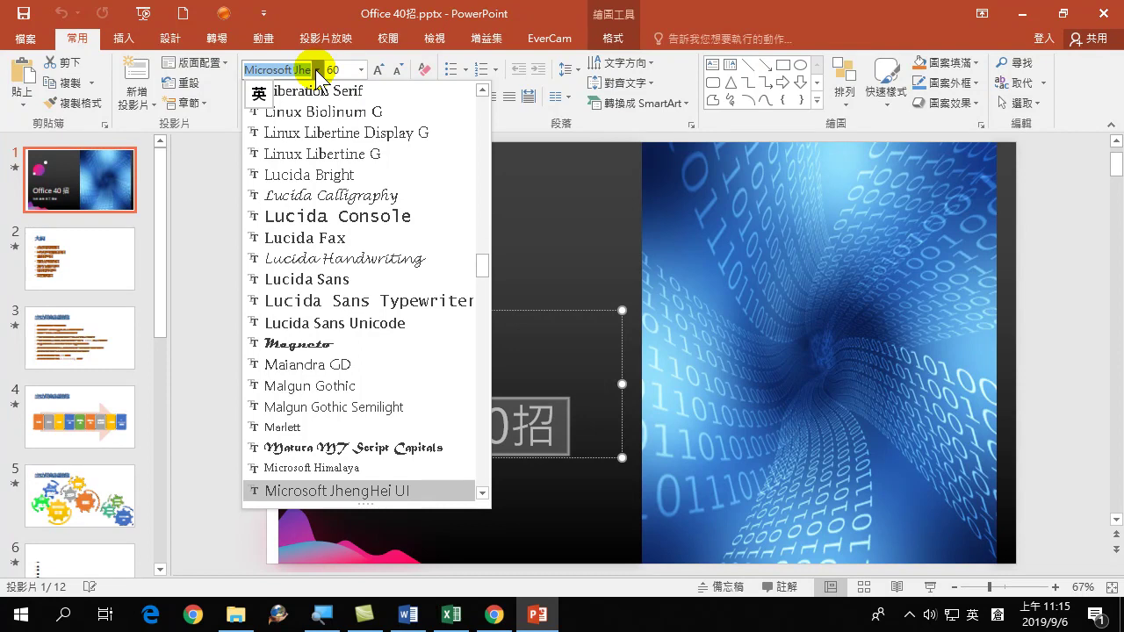
left_click_drag(481, 262, 474, 321)
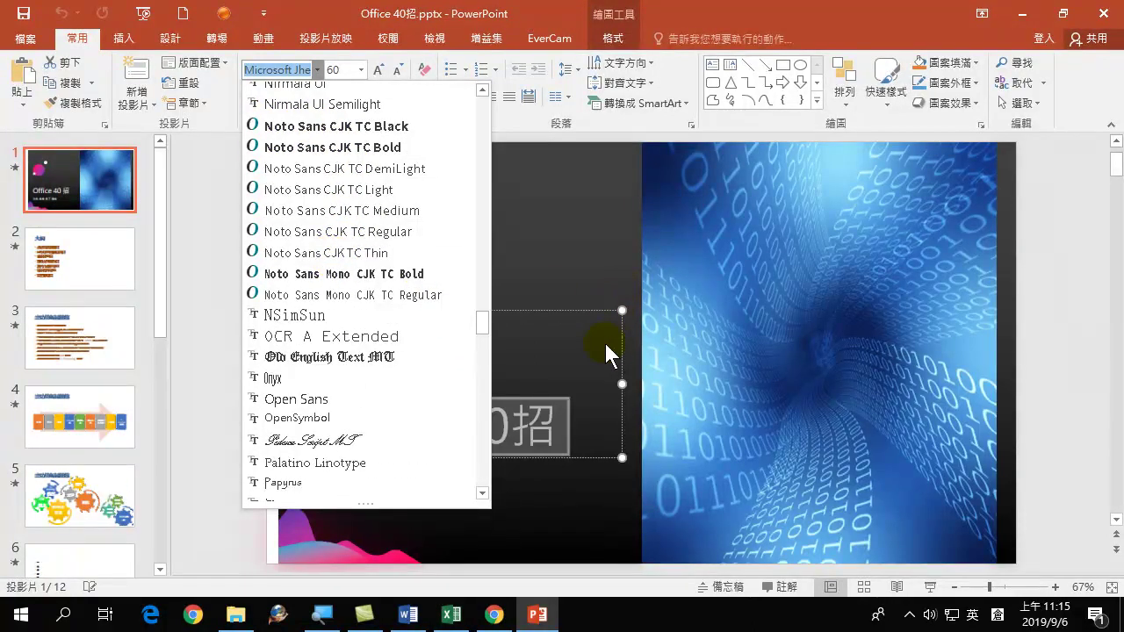
left_click(545, 309)
Step: Bring the Office 40招 title box to the front and move it over the blue binary-code picture on slide 1
mouse_move(532, 311)
left_mouse_down()
mouse_move(650, 311)
mouse_move(649, 194)
mouse_move(594, 141)
mouse_move(705, 167)
mouse_move(611, 123)
mouse_move(557, 229)
mouse_move(530, 303)
mouse_move(540, 309)
left_mouse_up()
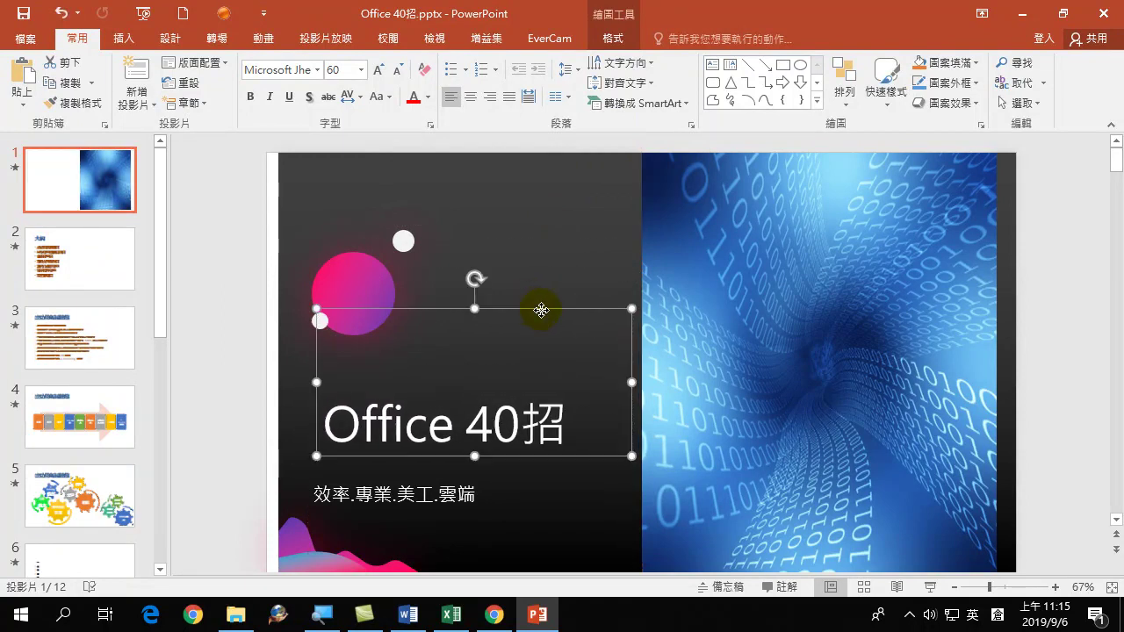
right_click(541, 309)
left_click(608, 447)
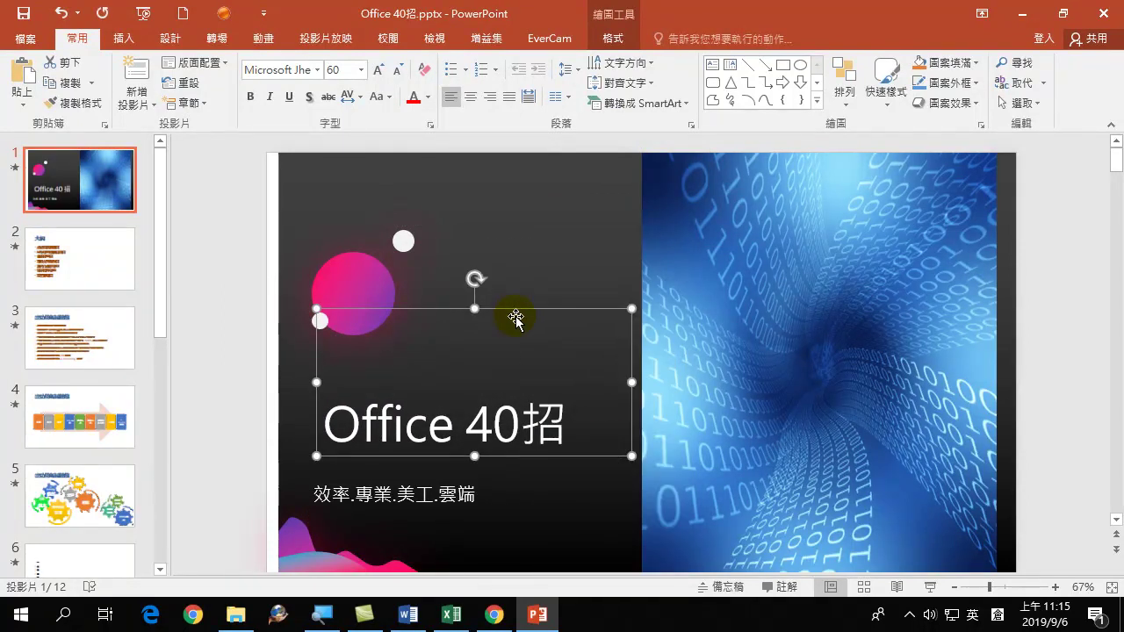
left_click_drag(520, 308, 884, 190)
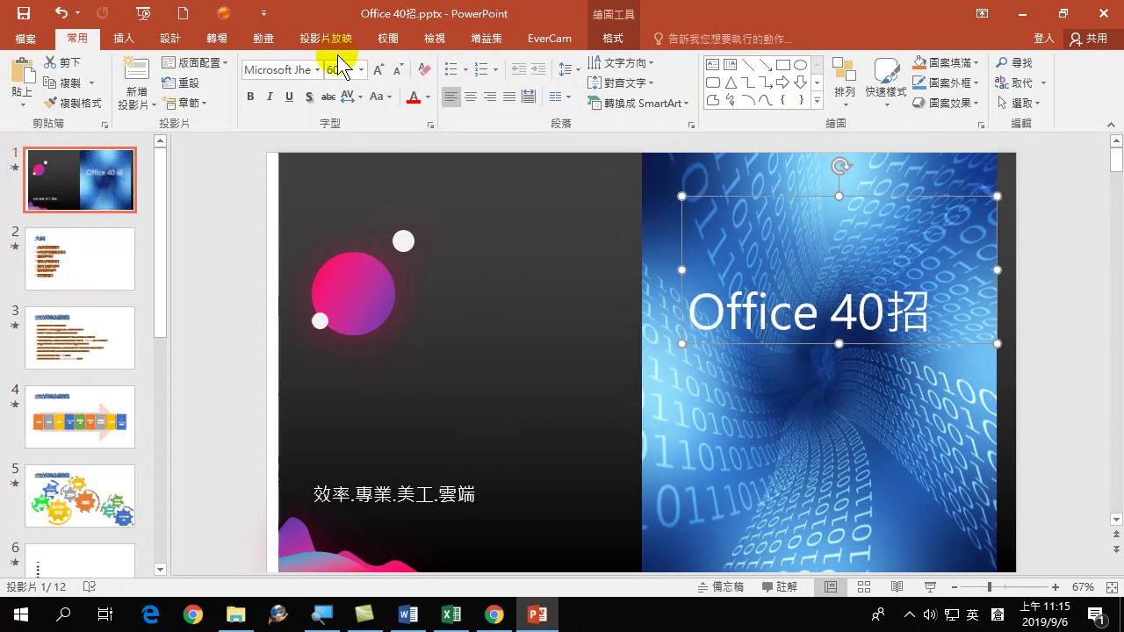
Step: Browse the font list to preview different fonts on the Office 40招 title box
left_click(318, 70)
scroll(298, 261, "up", 6)
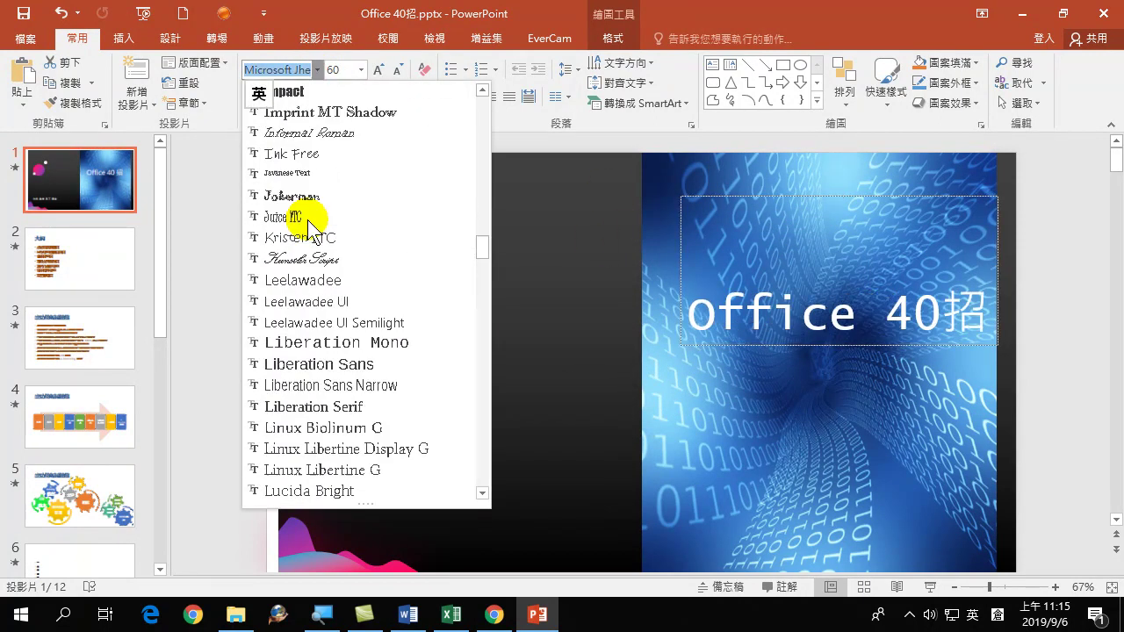
scroll(302, 316, "down", 5)
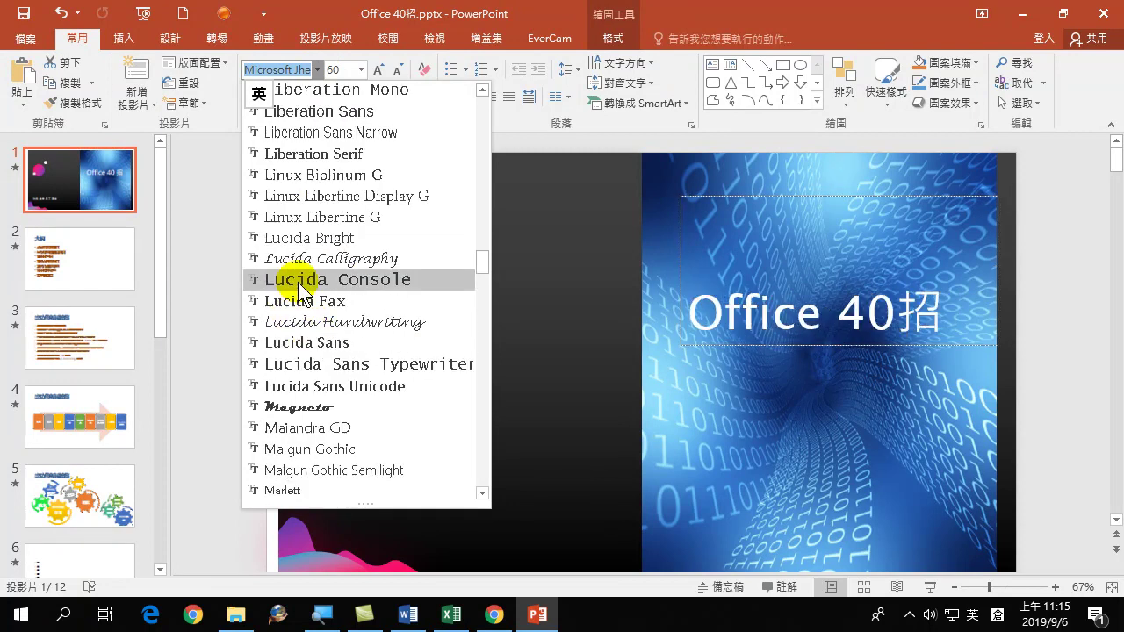